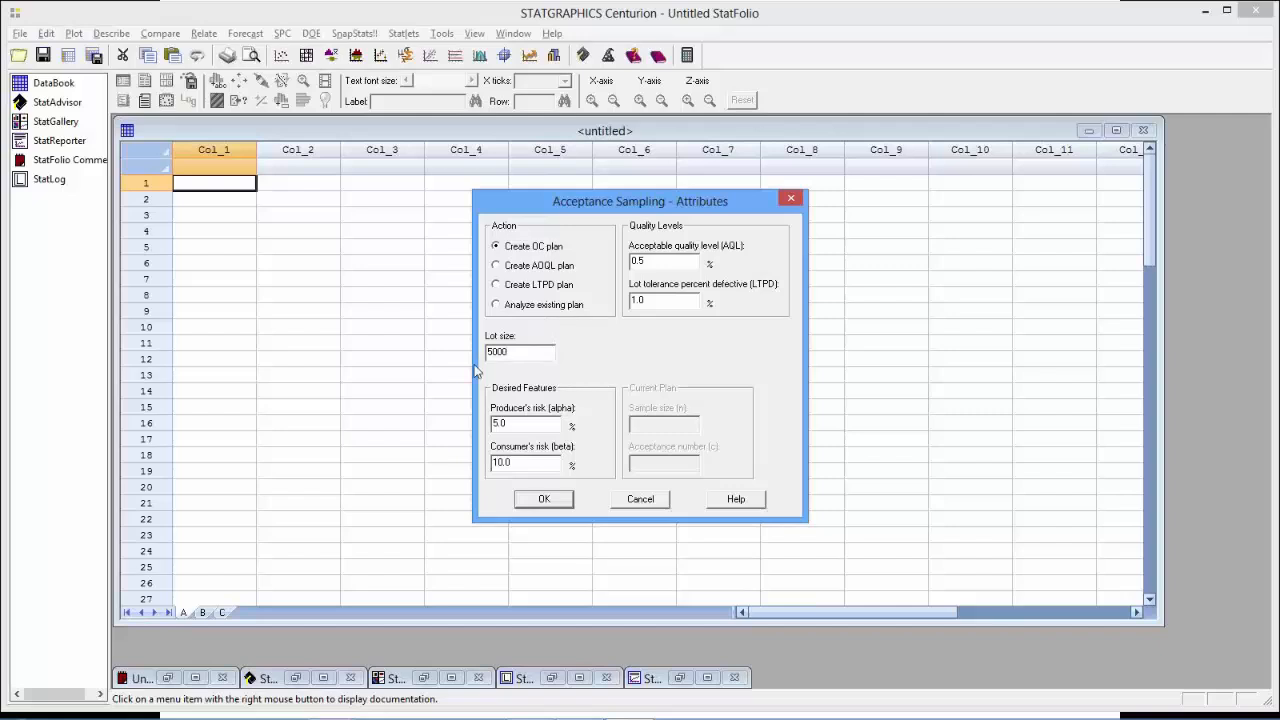
Define an attributes OC sampling plan with an acceptable quality level of 1% and a lot tolerance percent defective of 3%.
left_click(528, 356)
left_click_drag(640, 261, 624, 266)
type("1")
double_click(662, 301)
type("3")
left_click(553, 500)
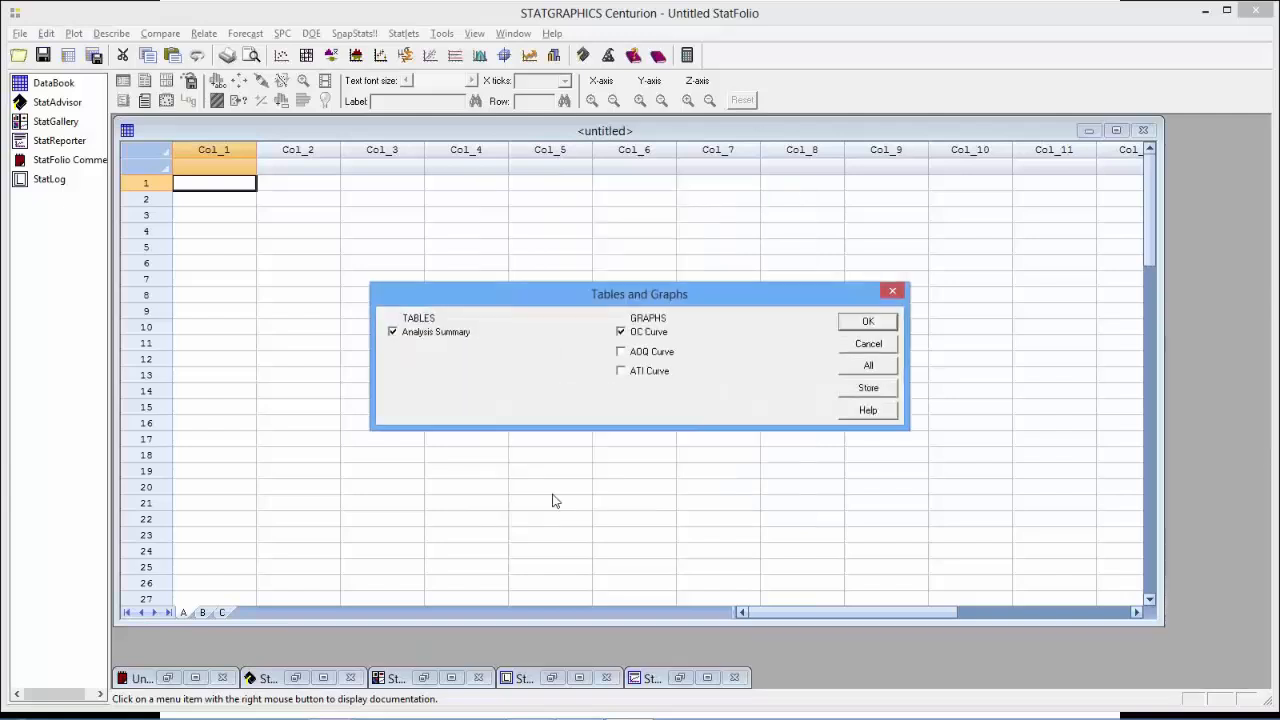
Add the AOQ curve and ATI curve to the output and generate the acceptance sampling results.
left_click(627, 352)
left_click(624, 371)
left_click(862, 321)
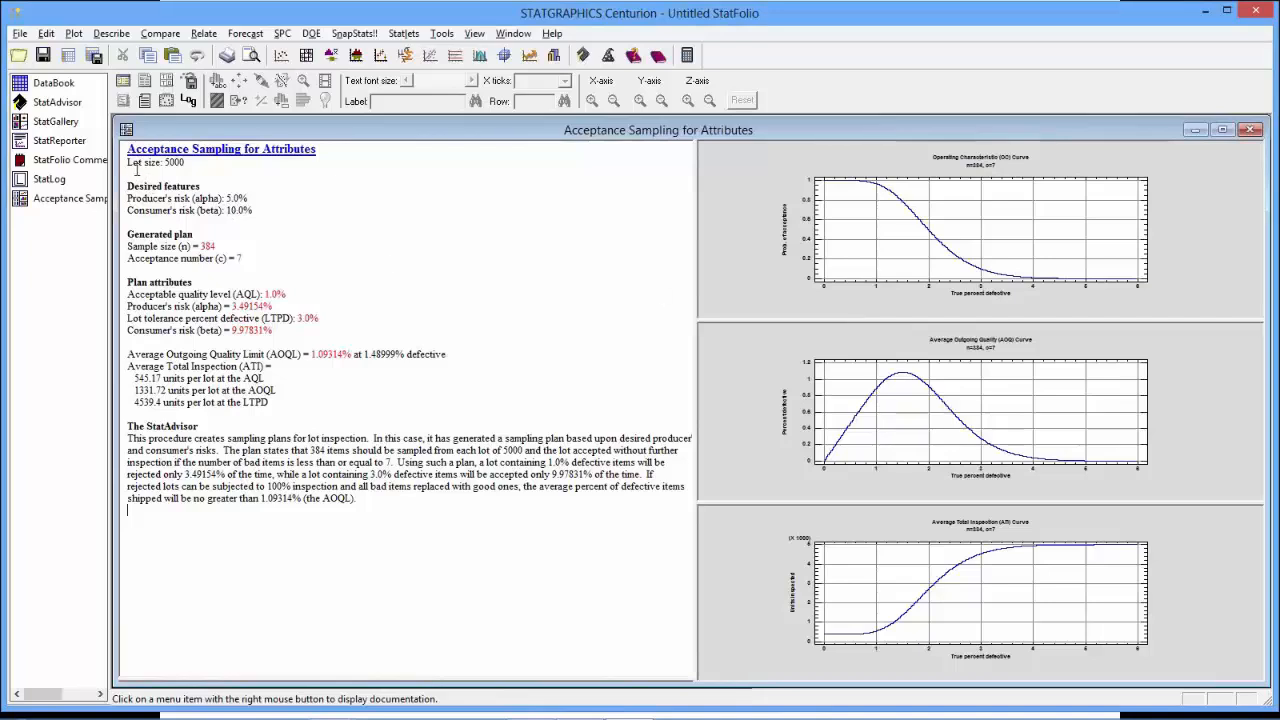
Examine the analysis summary, highlighting the sample size and acceptance number and checking the AQL, producer's risk and consumer's risk.
left_click_drag(118, 152, 88, 412)
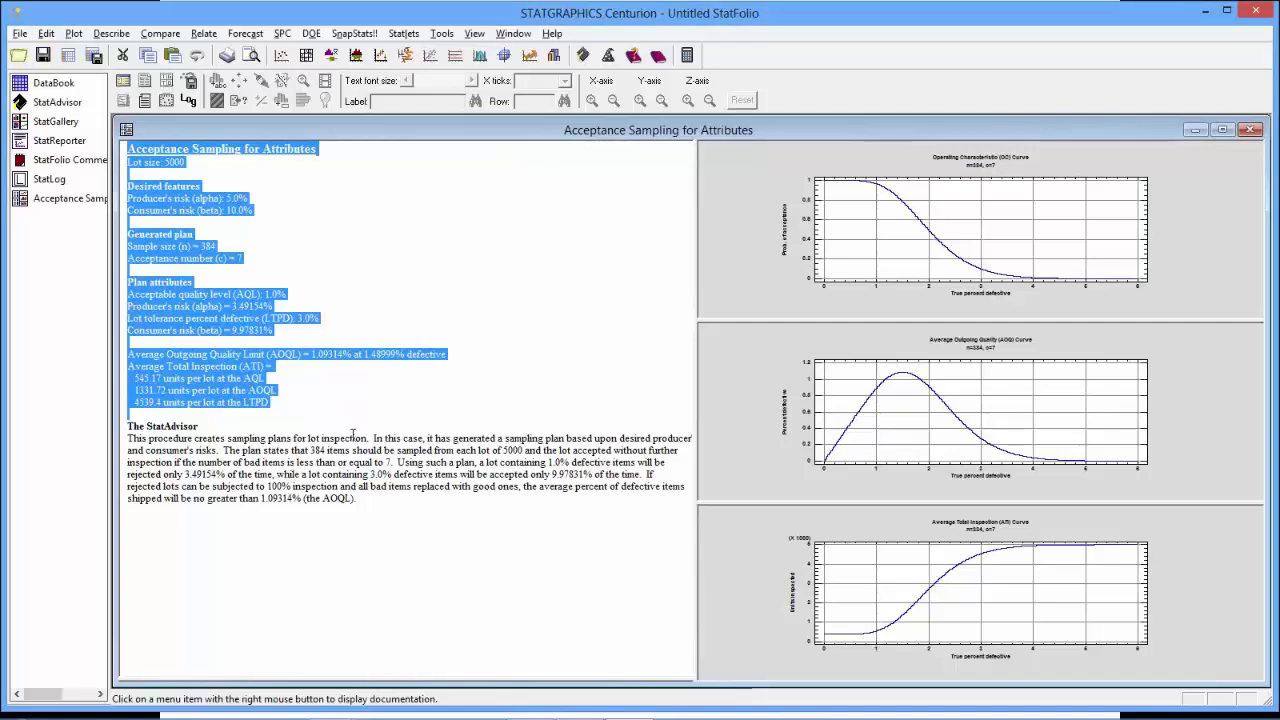
left_click(352, 420)
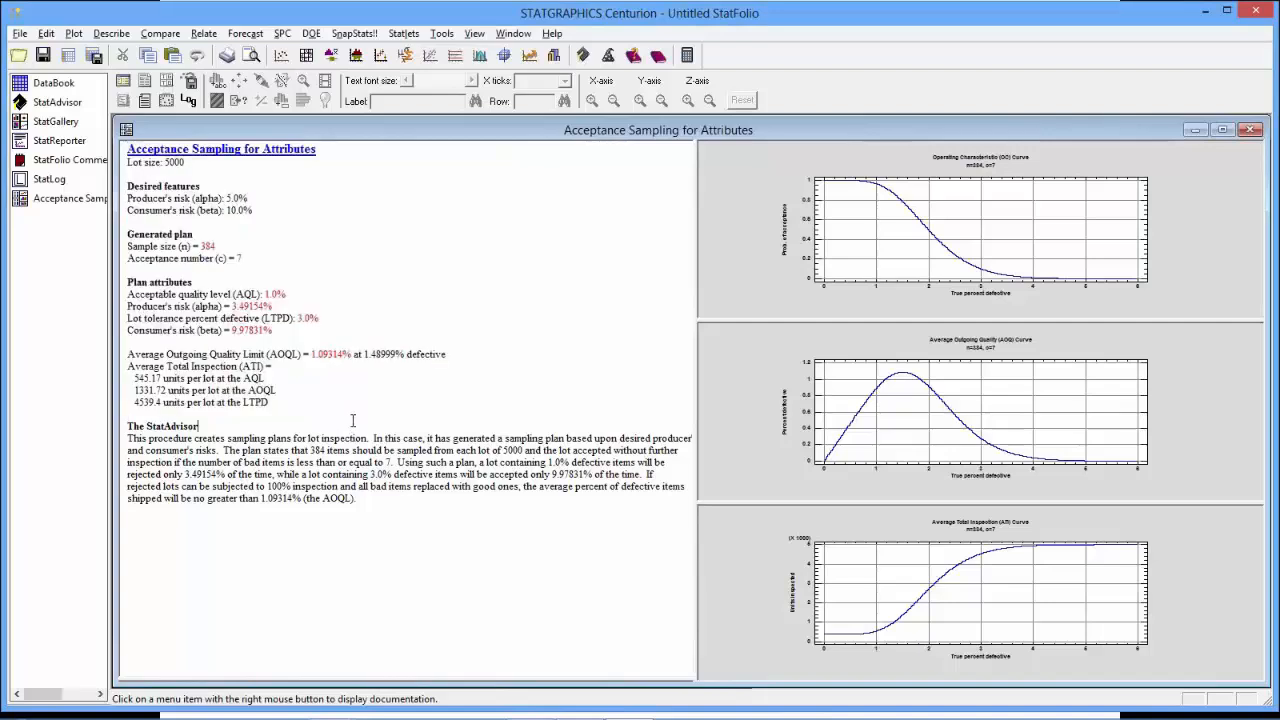
double_click(207, 246)
left_click(243, 258)
left_click_drag(243, 258, 229, 258)
left_click(413, 263)
left_click(285, 306)
left_click(287, 295)
left_click(288, 329)
Enlarge the Operating Characteristic curve and the Average Outgoing Quality curve one after the other, restoring the full results layout each time.
double_click(1021, 266)
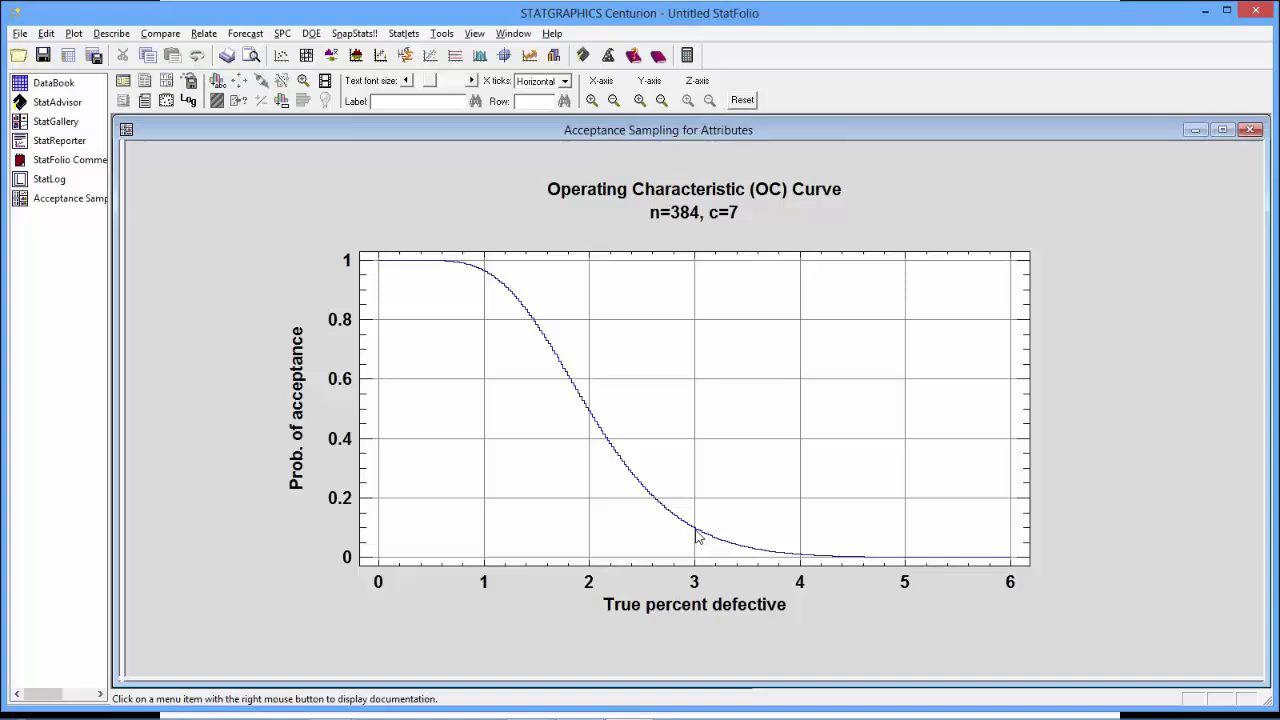
double_click(705, 219)
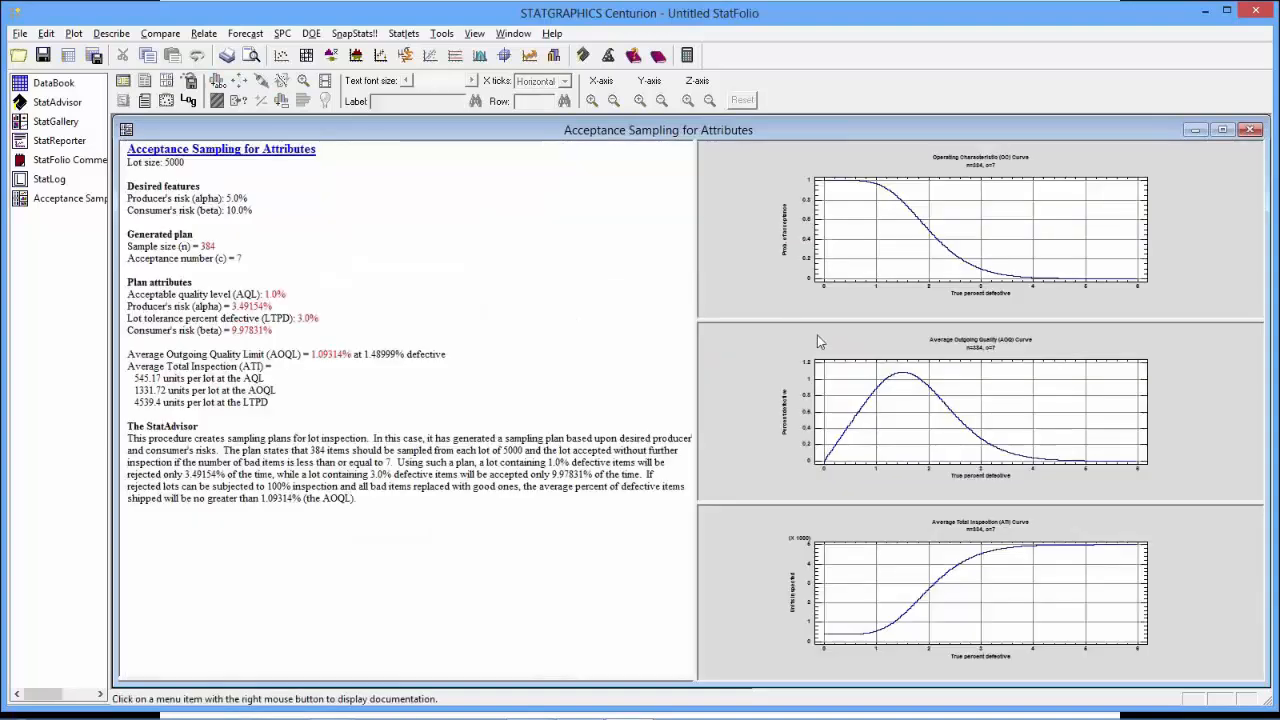
double_click(879, 429)
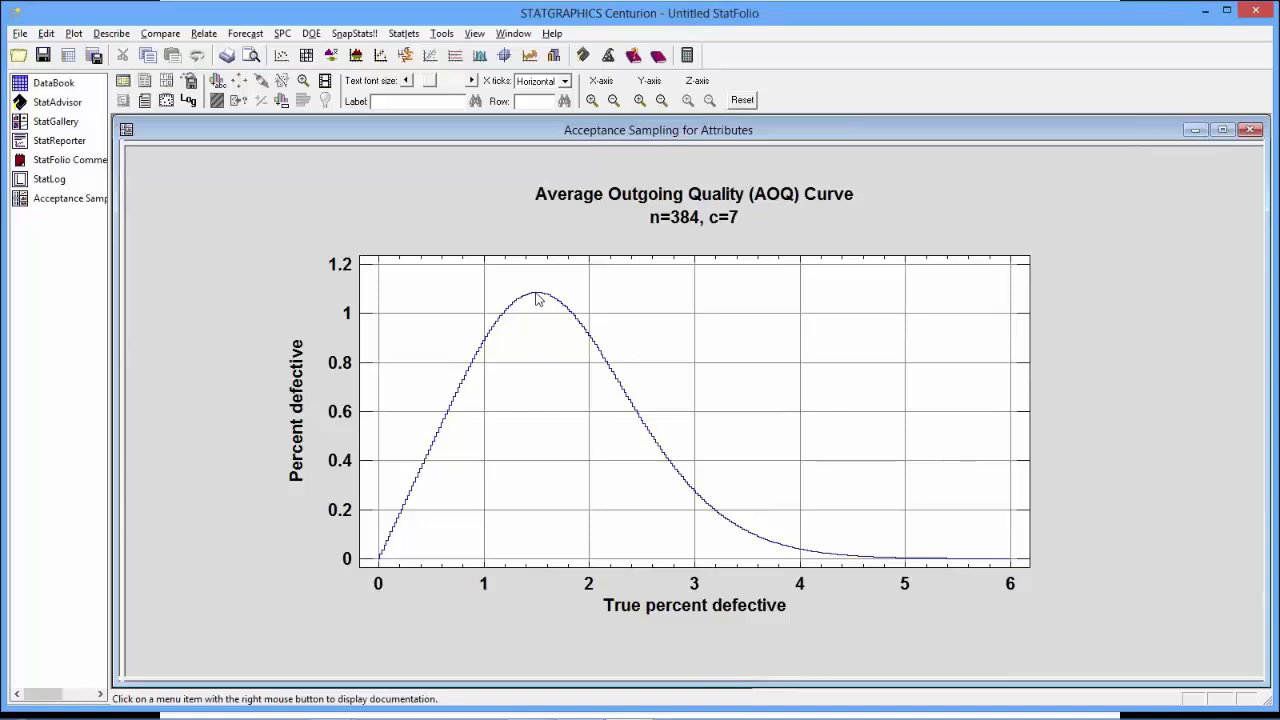
double_click(1058, 302)
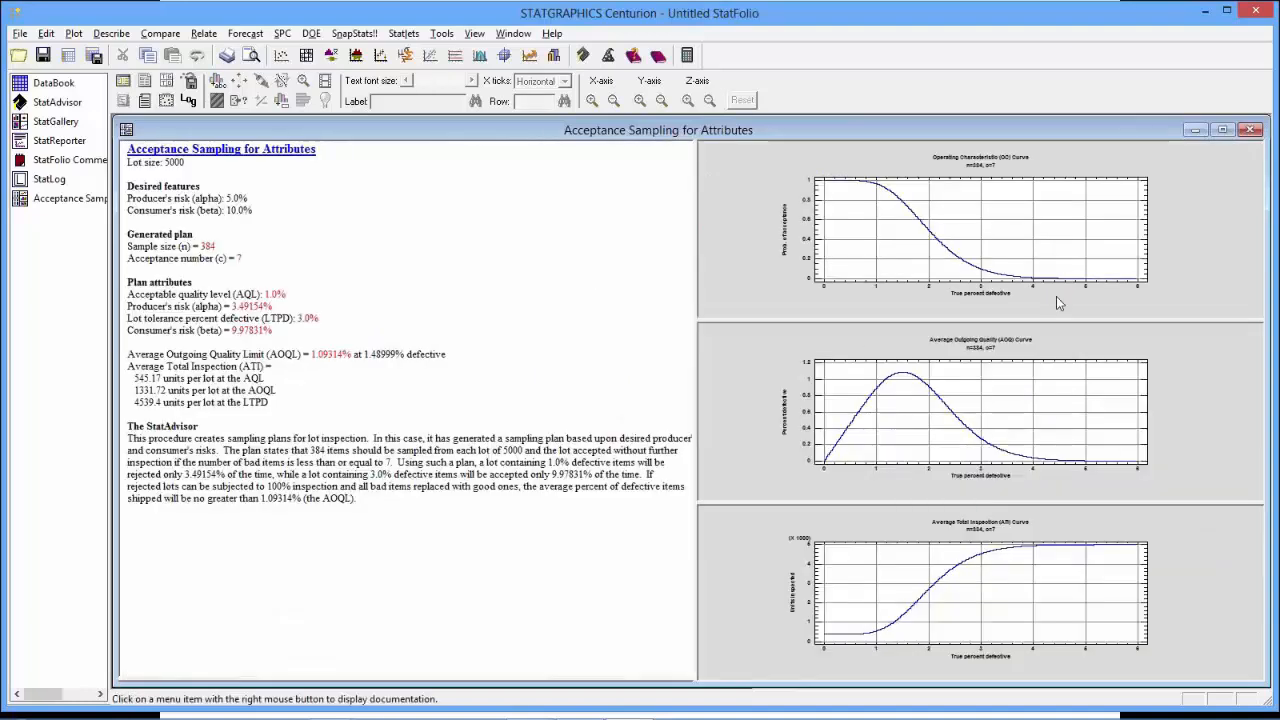
Highlight the Average Outgoing Quality Limit and Average Total Inspection lines in the summary, and enlarge the ATI curve.
left_click(455, 356)
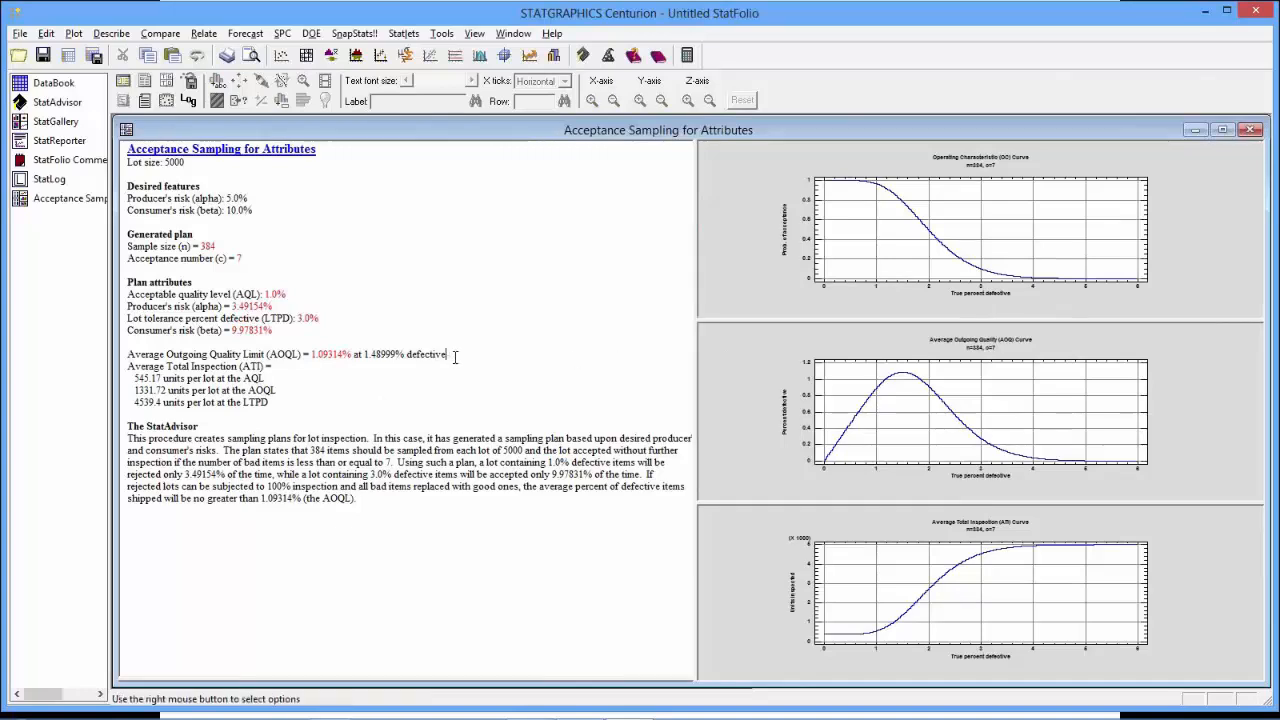
left_click_drag(455, 356, 130, 357)
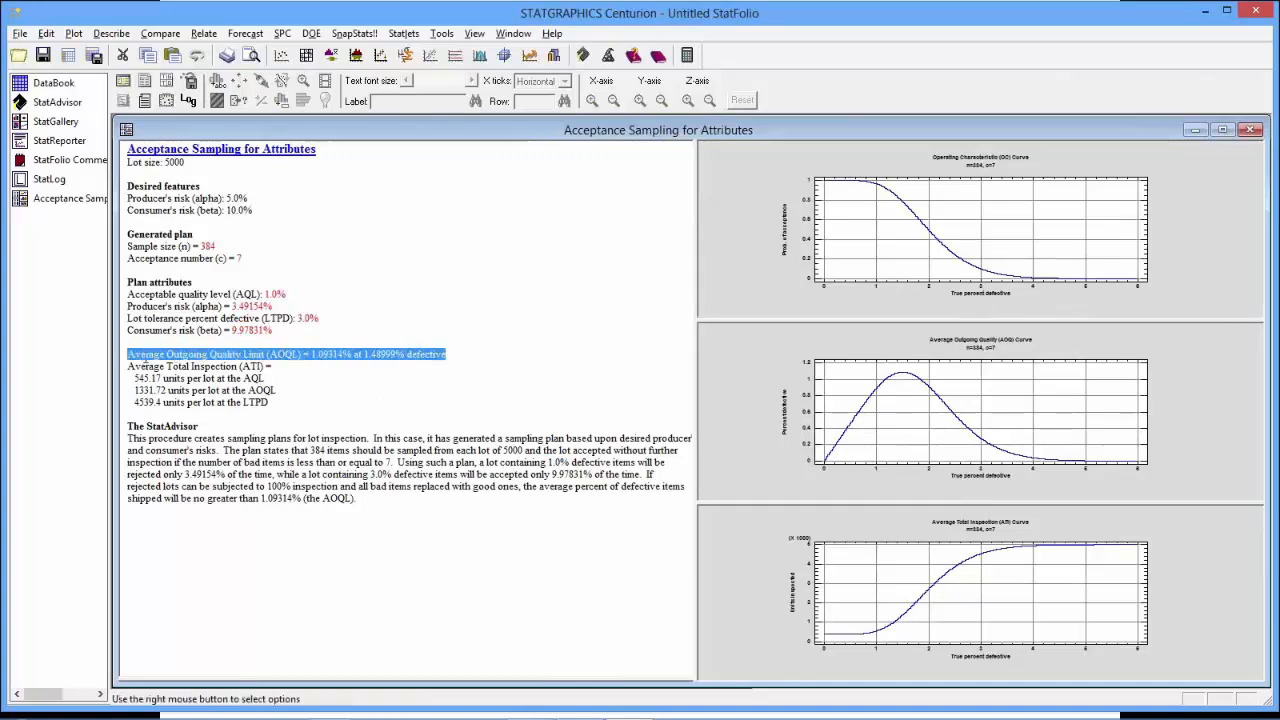
left_click(514, 358)
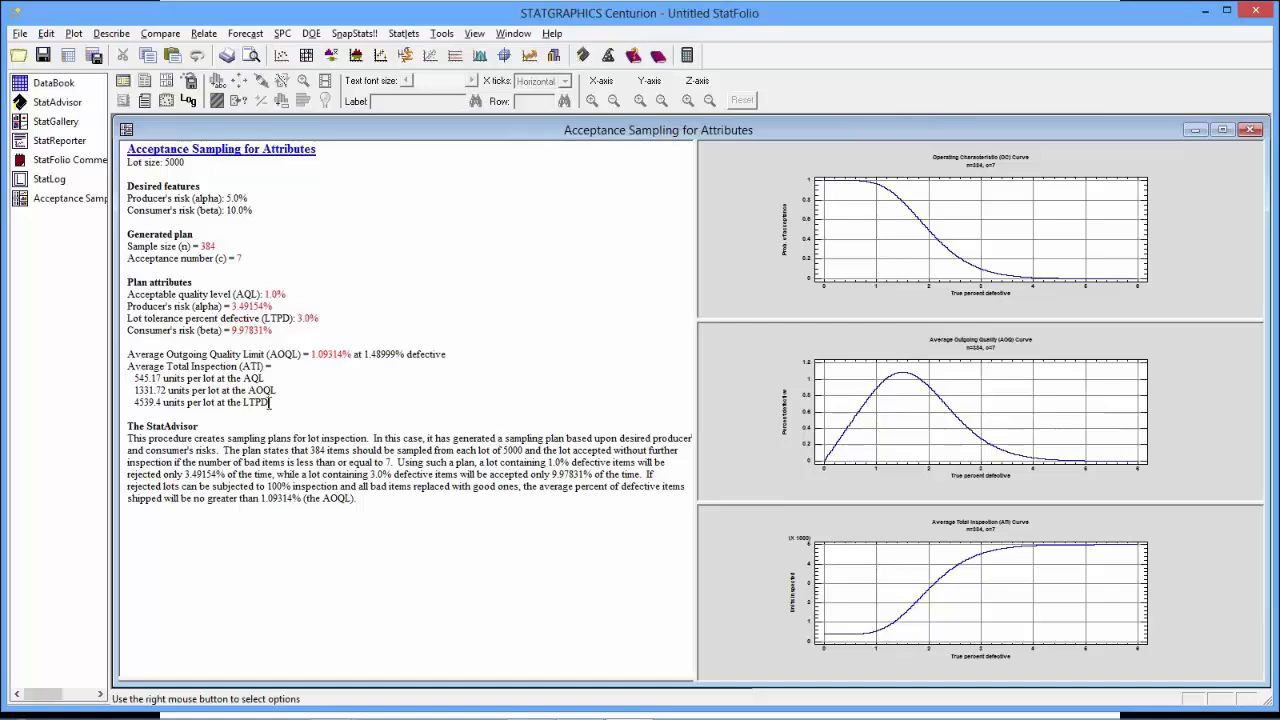
left_click_drag(270, 402, 122, 378)
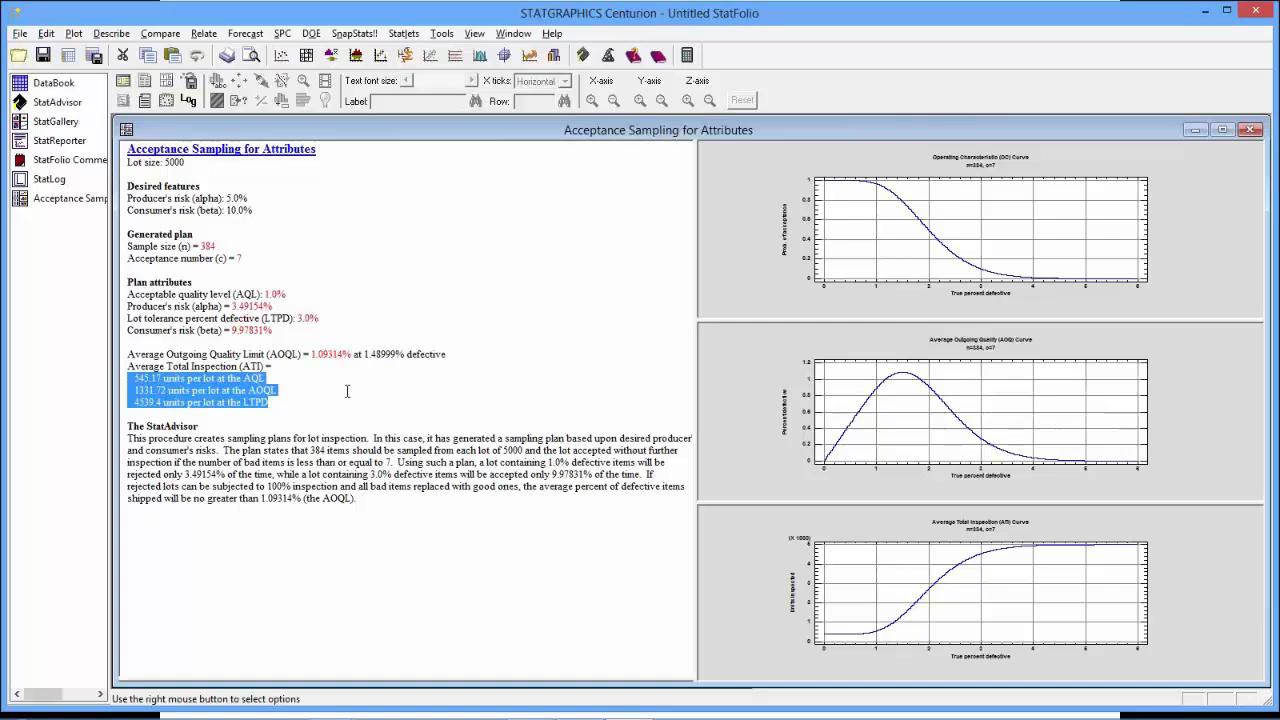
double_click(941, 621)
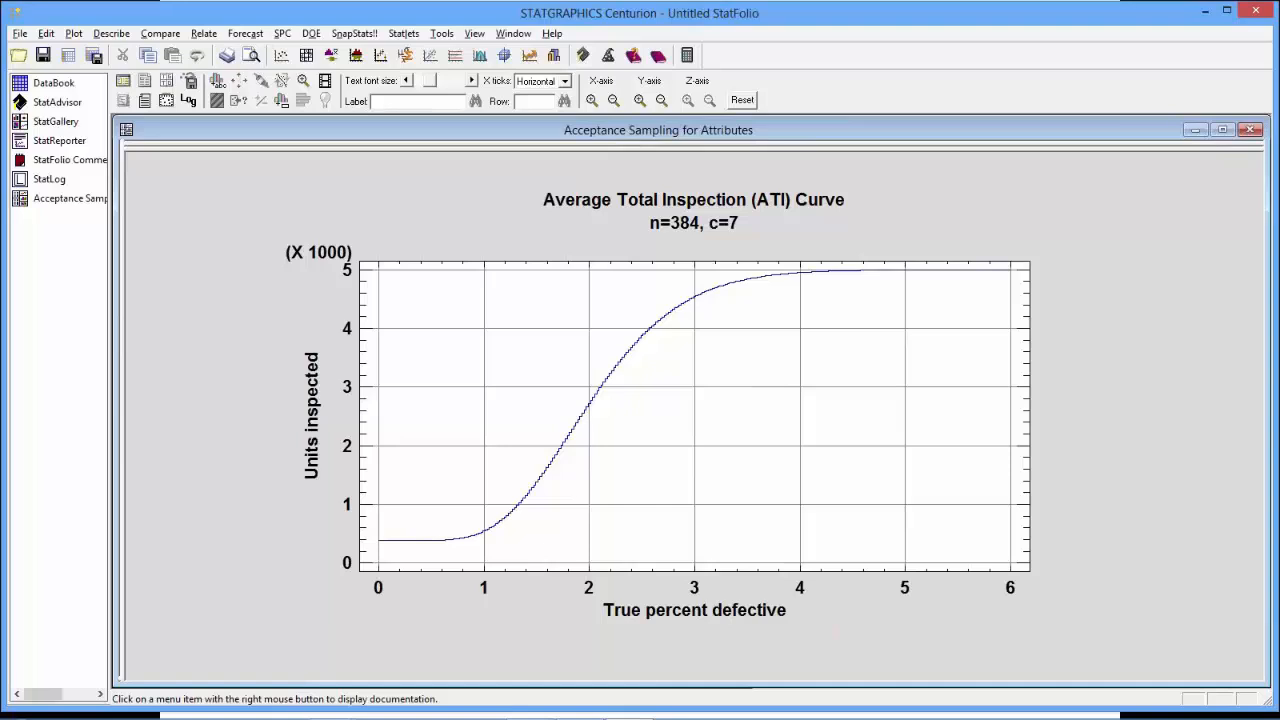
key("alt+Tab")
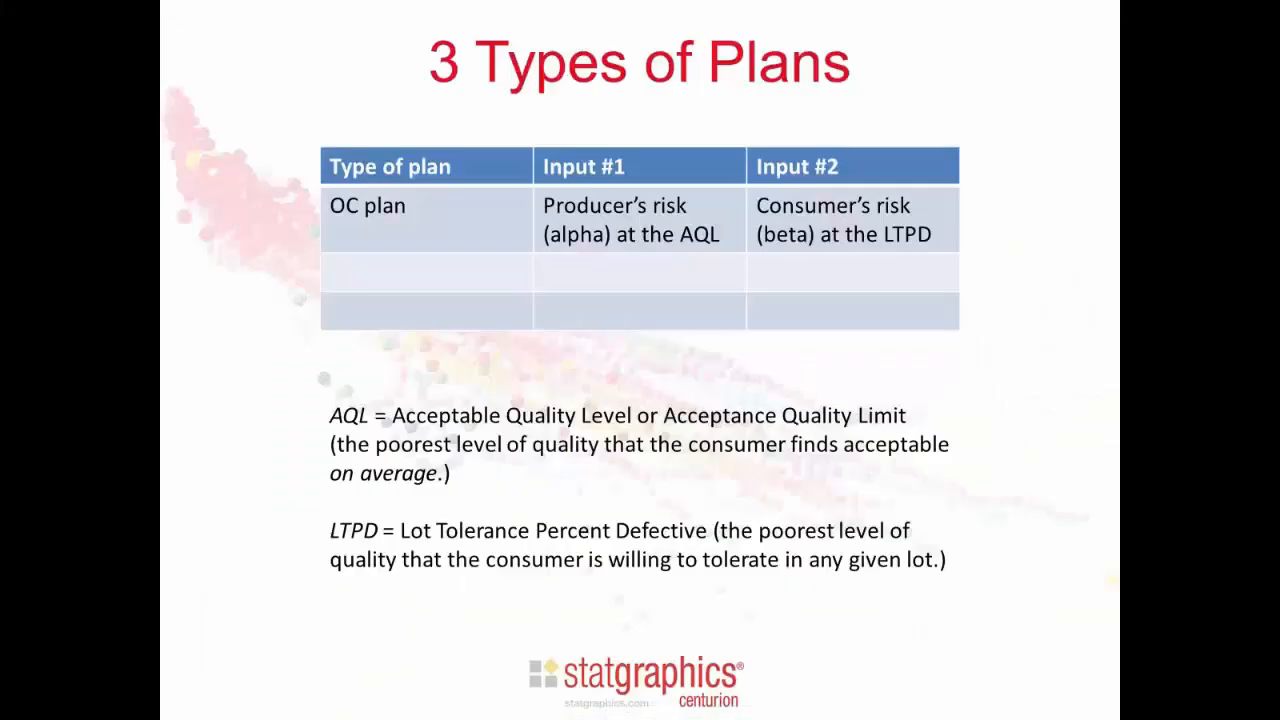
left_click(997, 509)
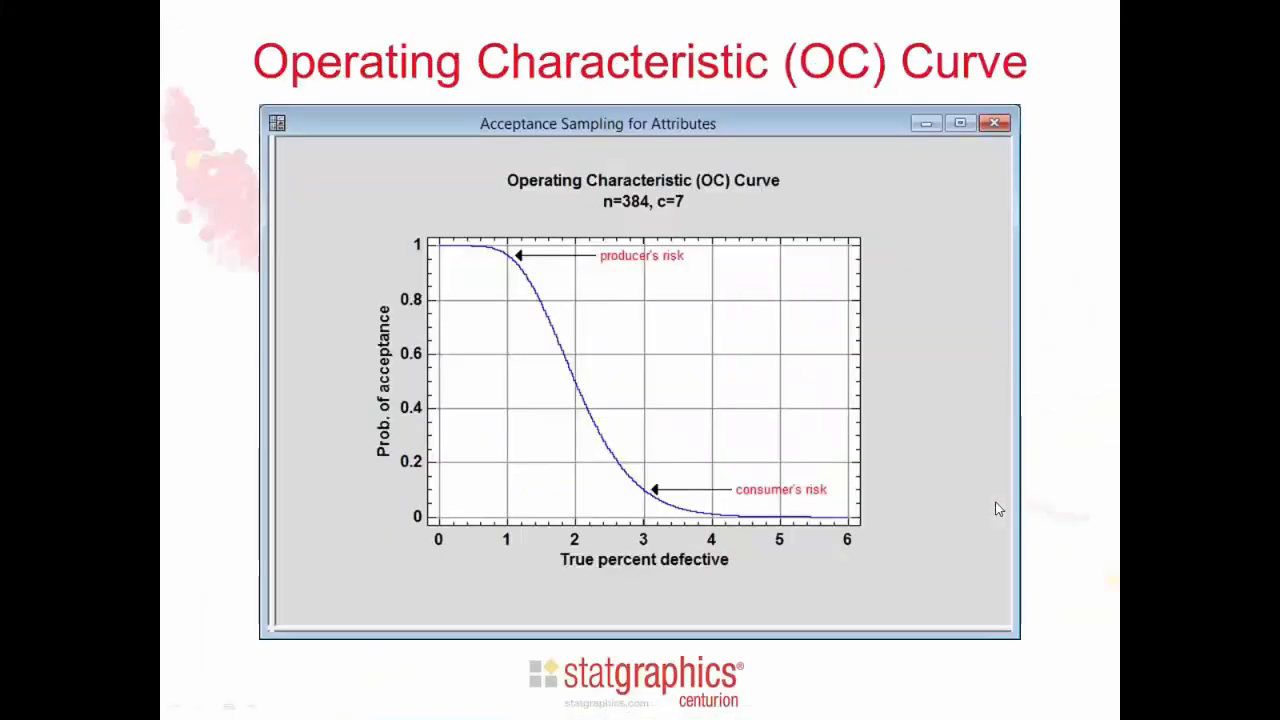
left_click(997, 509)
left_click(997, 509)
left_click(997, 509)
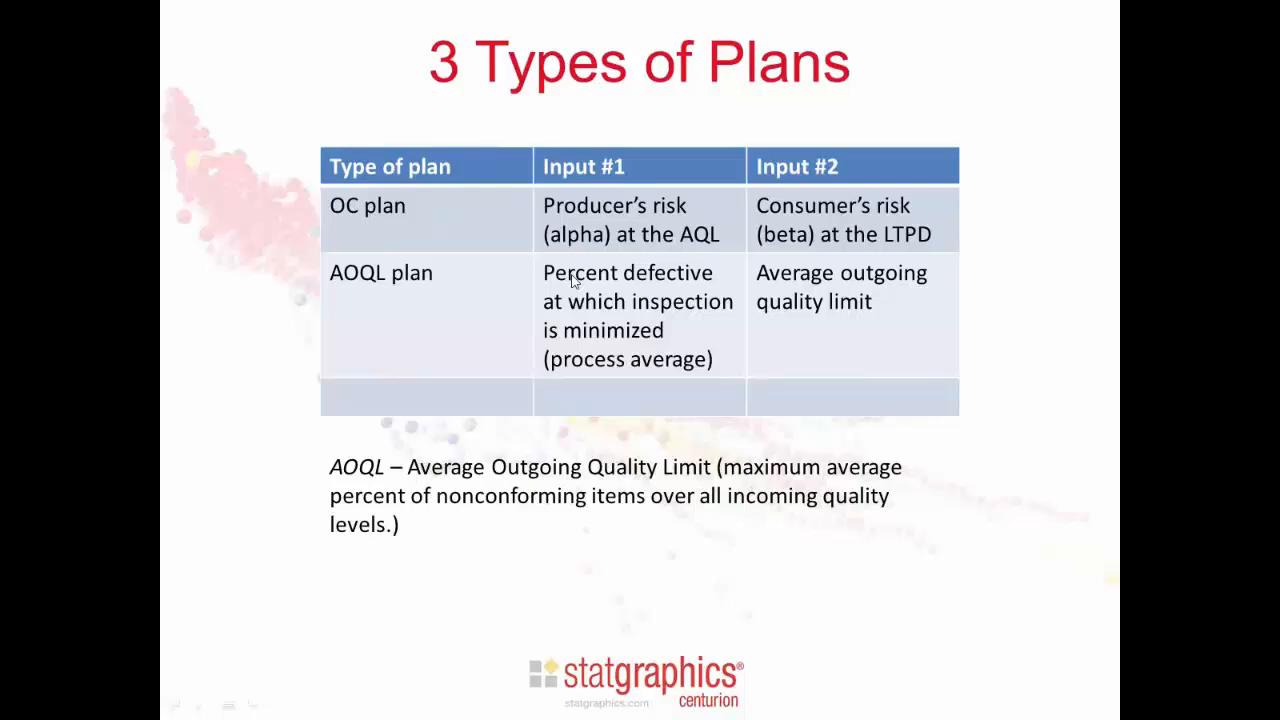
Switch back to STATGRAPHICS and change the analysis to an AOQL plan with an average percent defective of 0.5%.
key("alt+Tab")
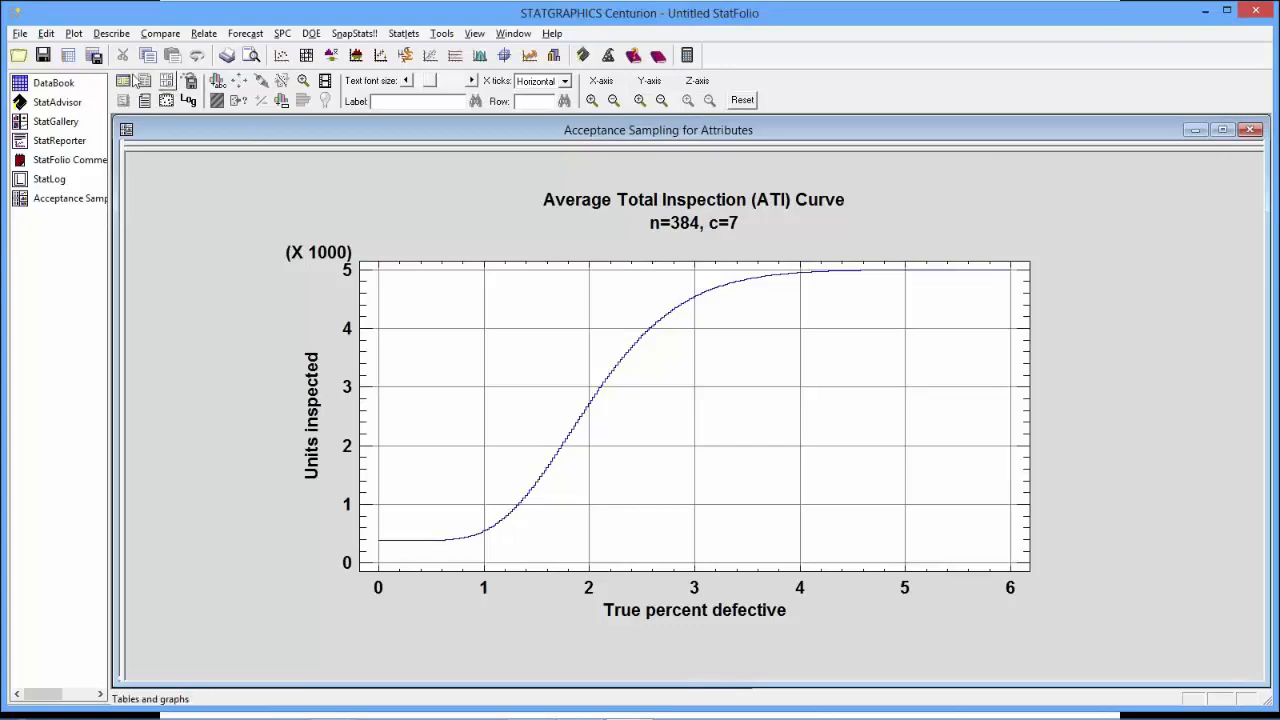
left_click(128, 80)
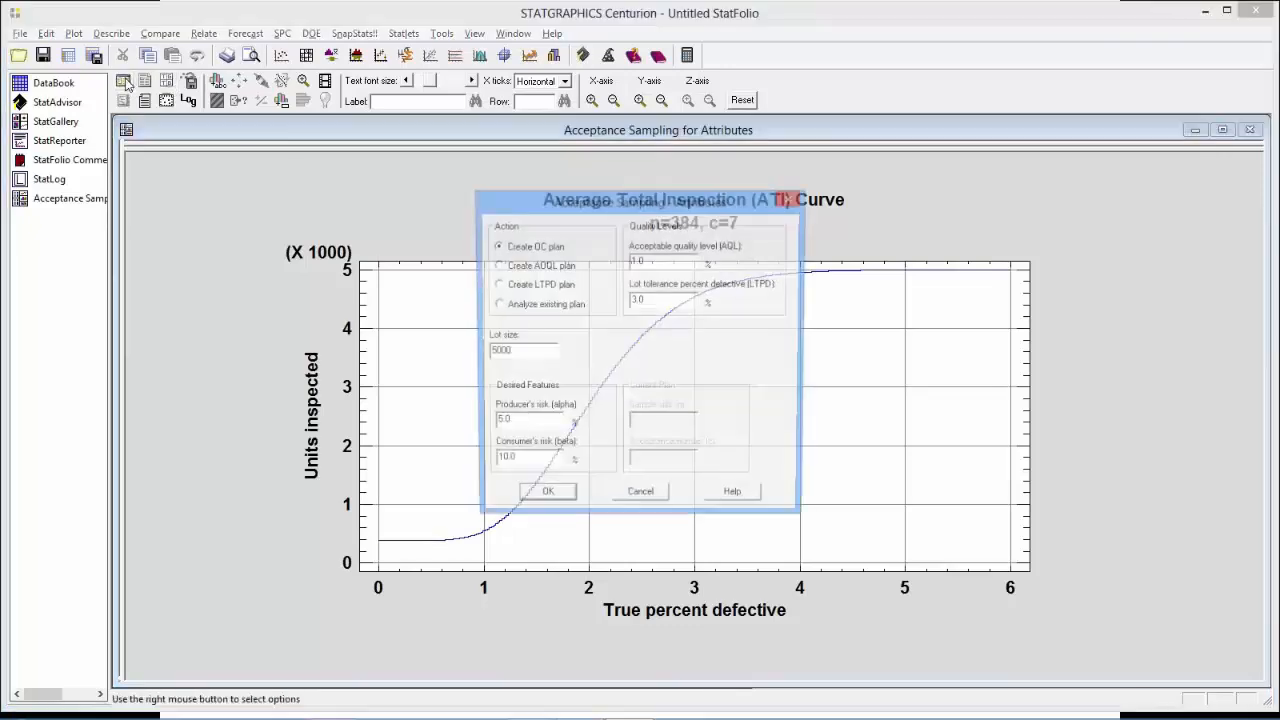
left_click(539, 273)
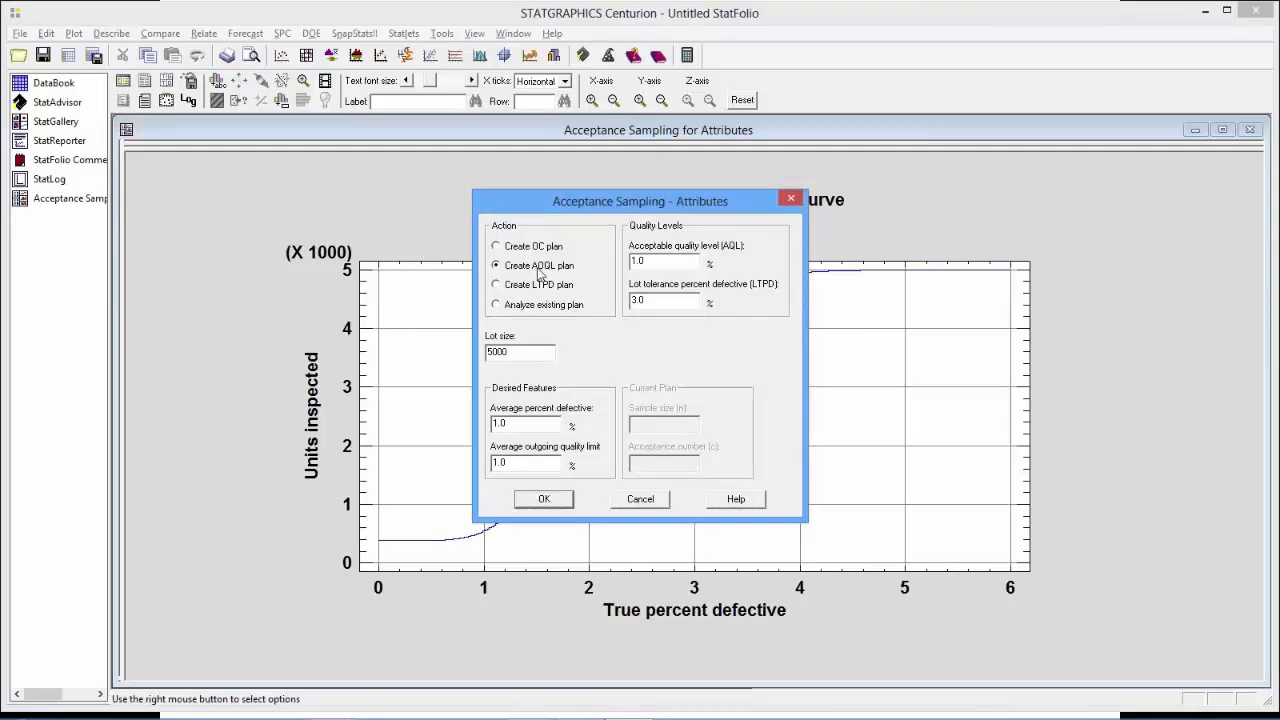
left_click_drag(526, 424, 484, 421)
type("0.5")
left_click(543, 499)
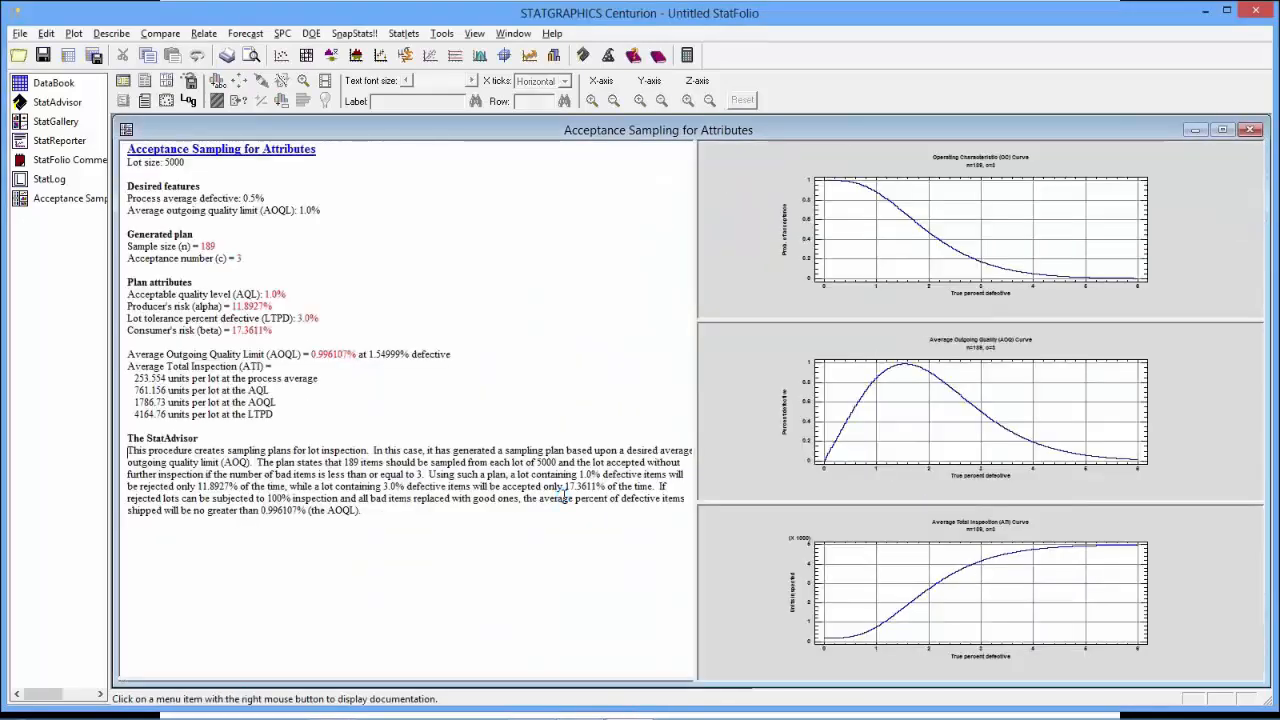
left_click(249, 258)
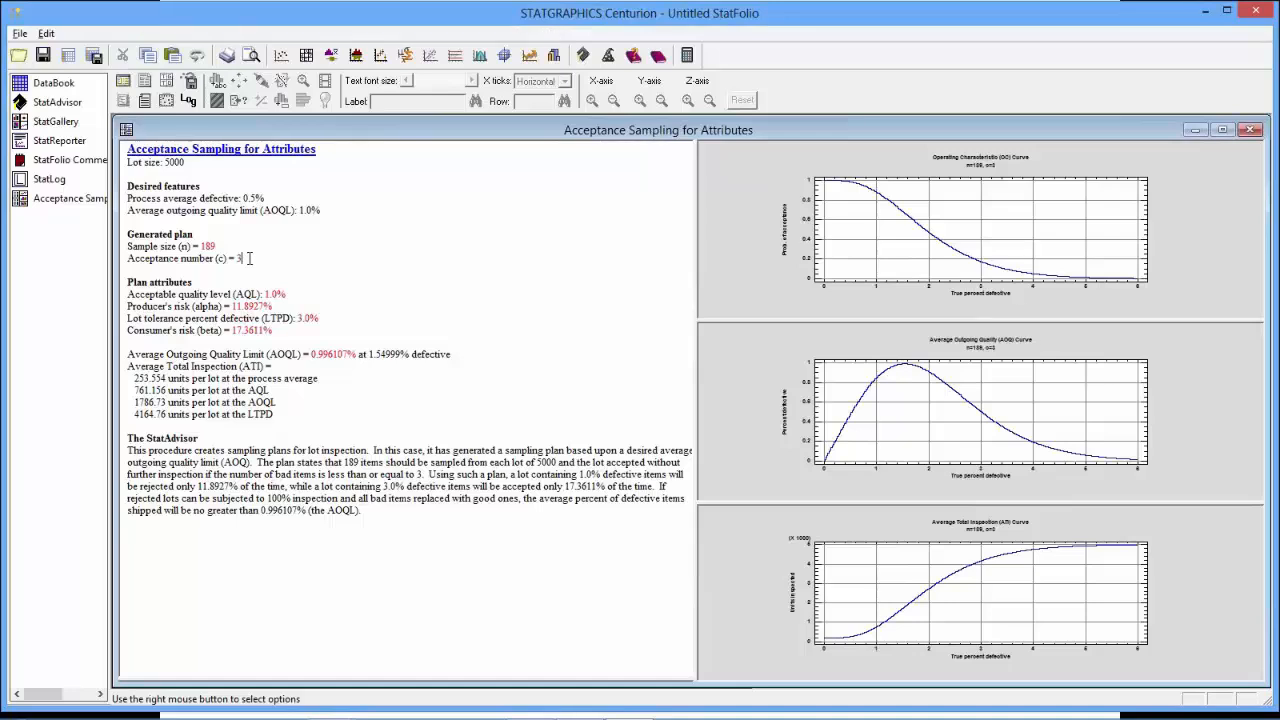
key("alt+Tab")
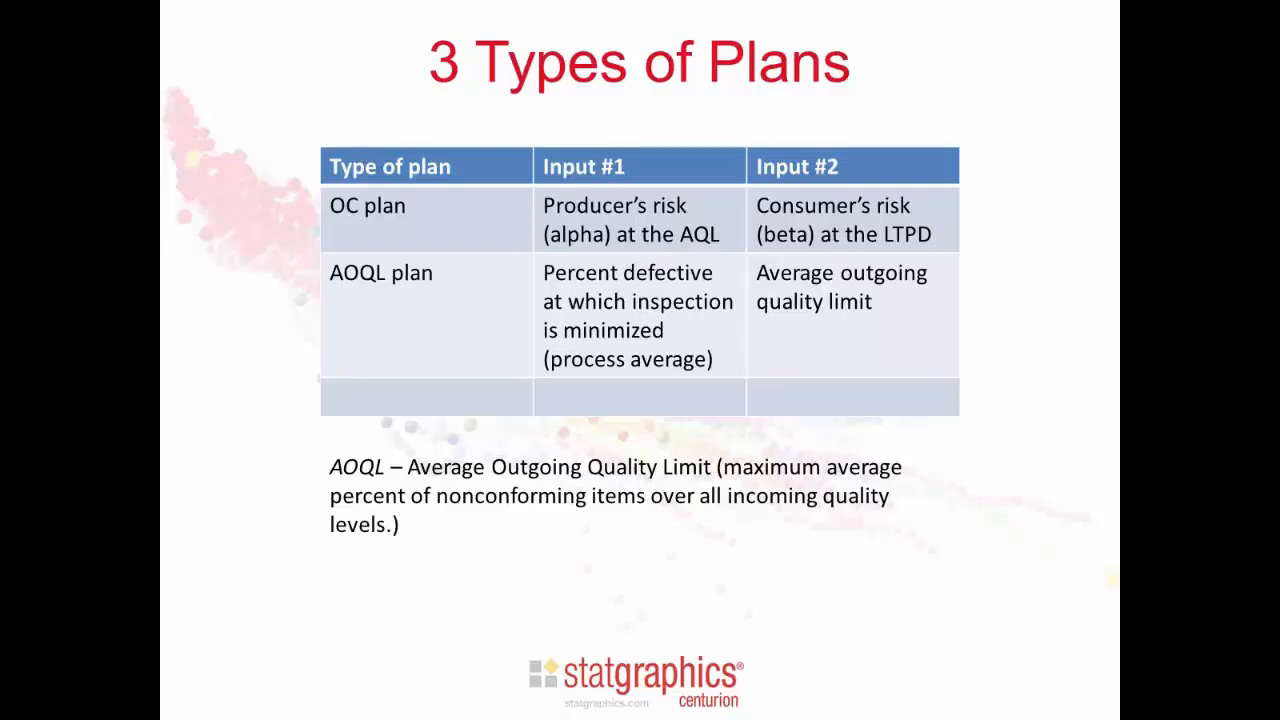
left_click(290, 315)
left_click(292, 321)
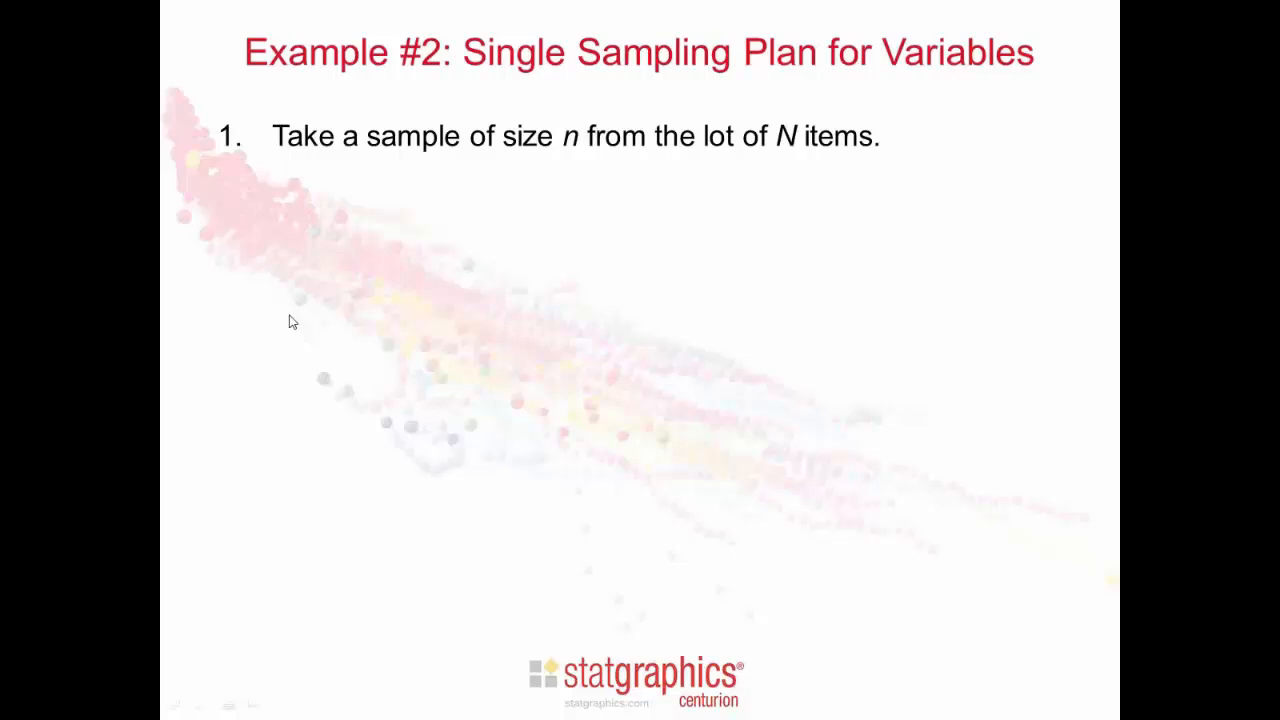
key("Left")
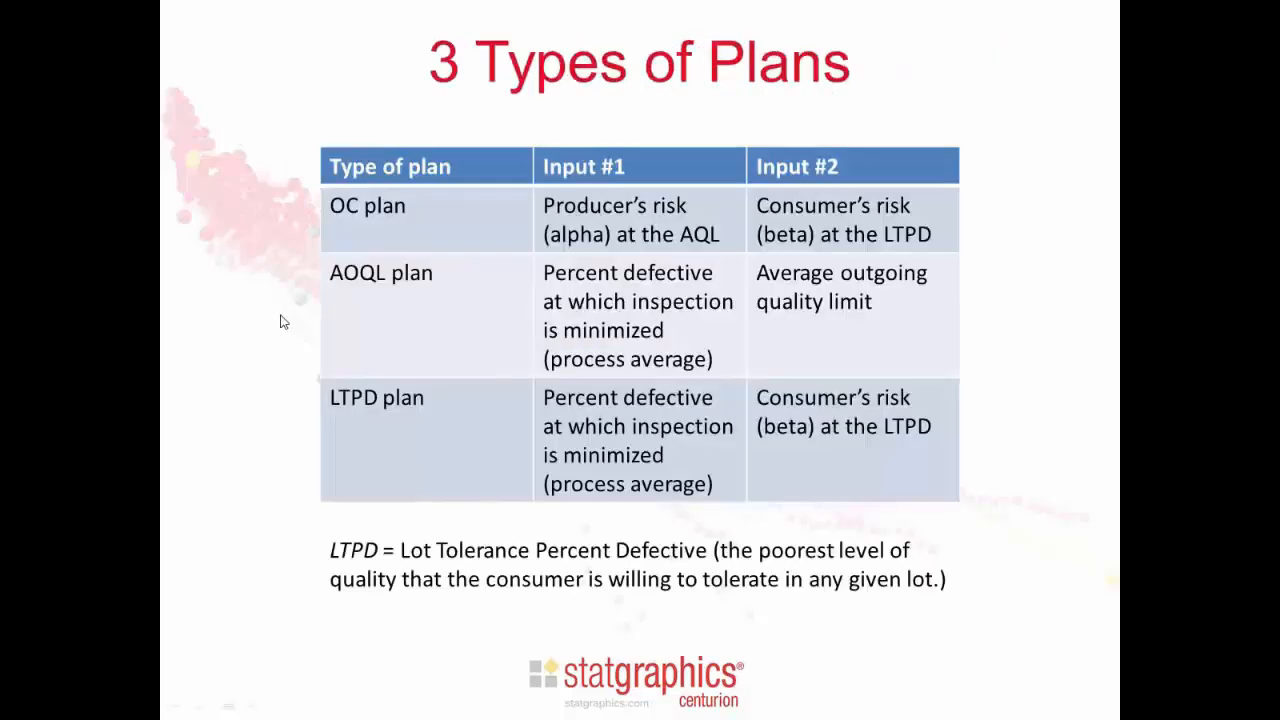
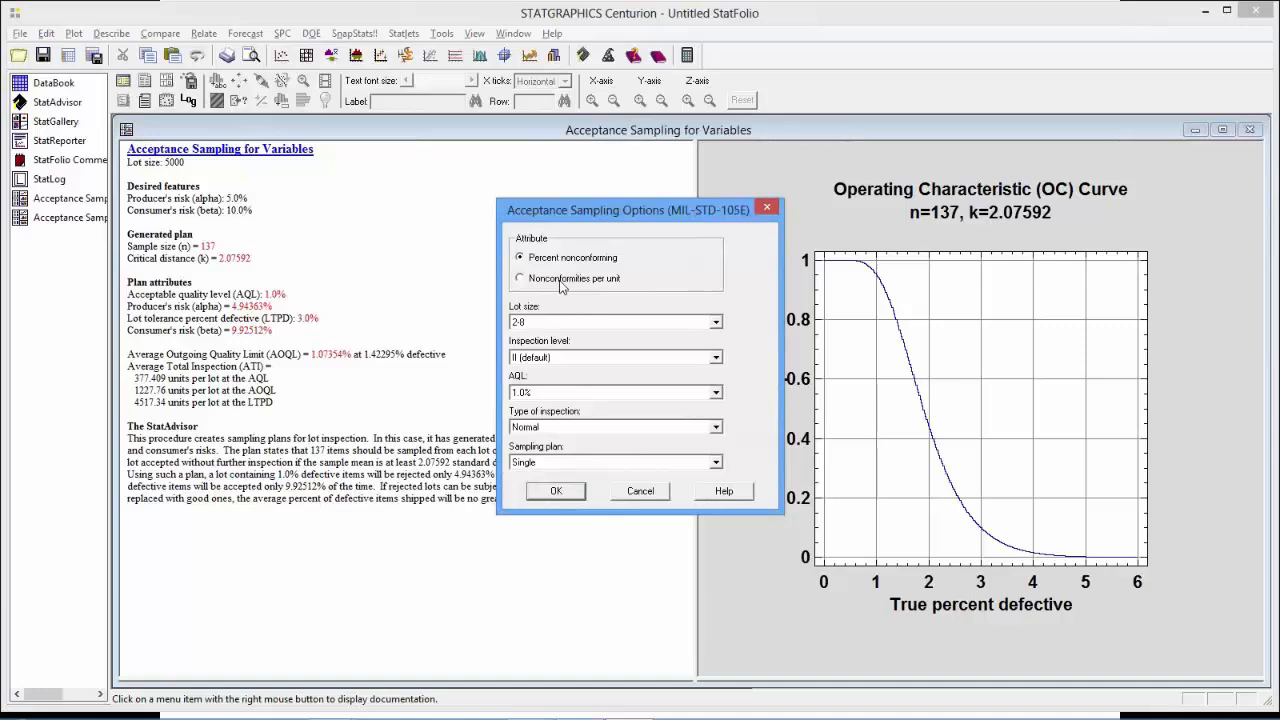
Select the 3,201-10,000 lot size range and inspection level II (default) for the MIL-STD-105E sampling plan.
left_click(716, 324)
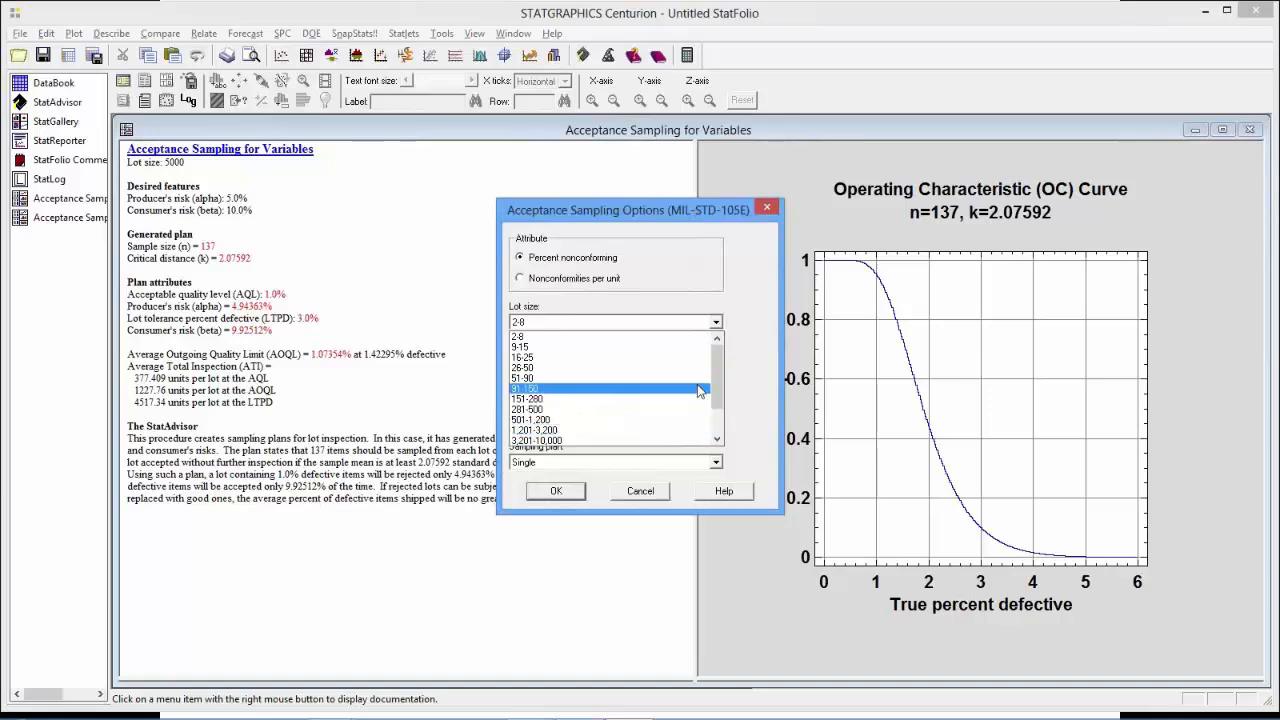
mouse_move(716, 385)
left_mouse_down()
mouse_move(716, 403)
mouse_move(716, 391)
left_mouse_up()
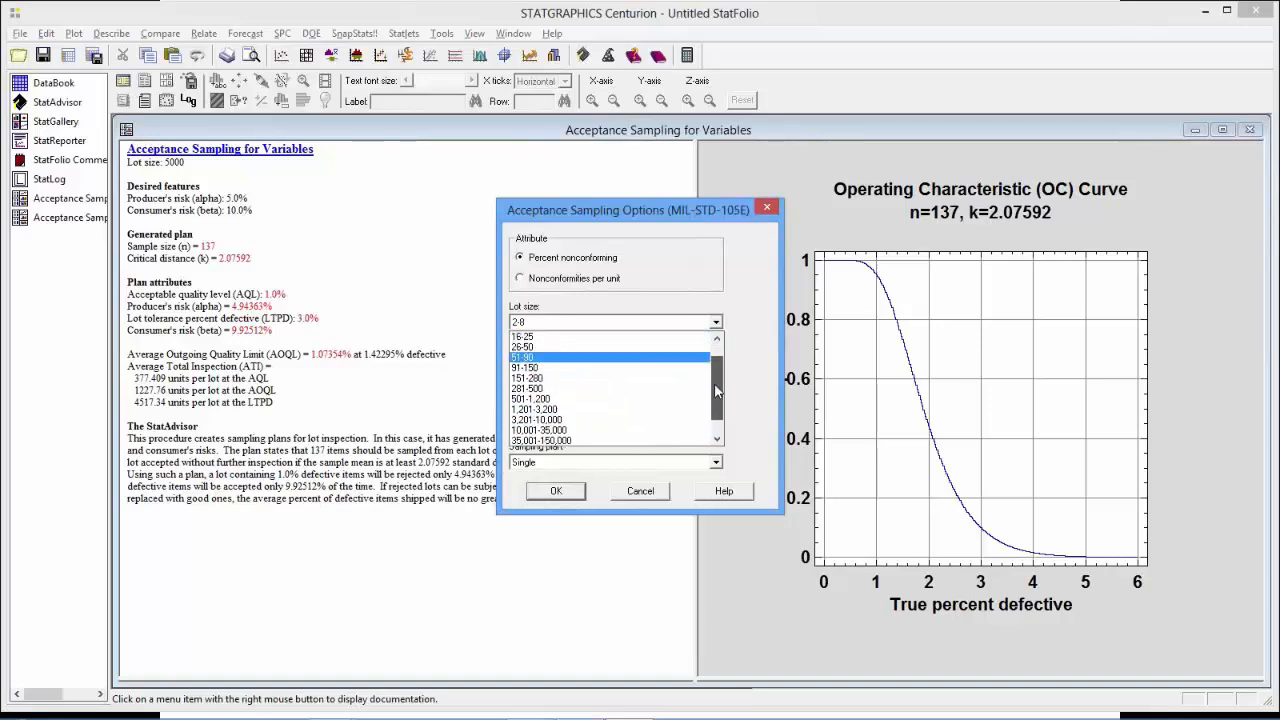
left_click(562, 425)
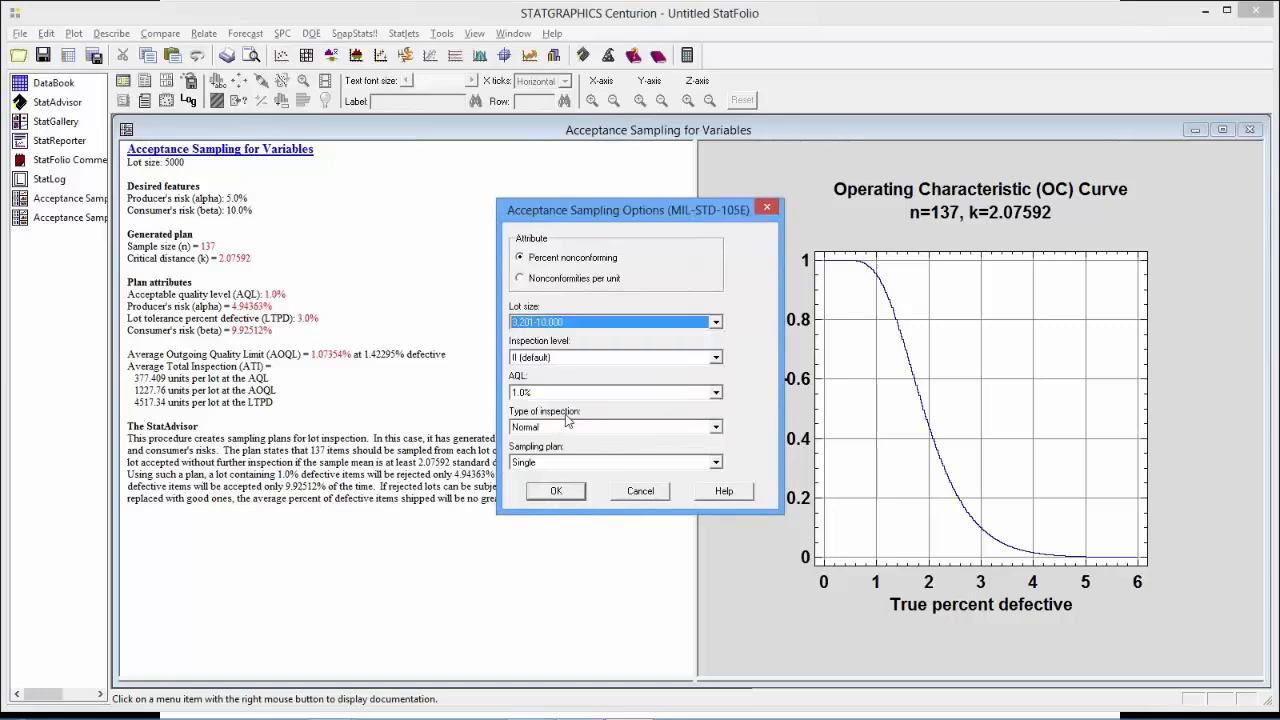
left_click(618, 326)
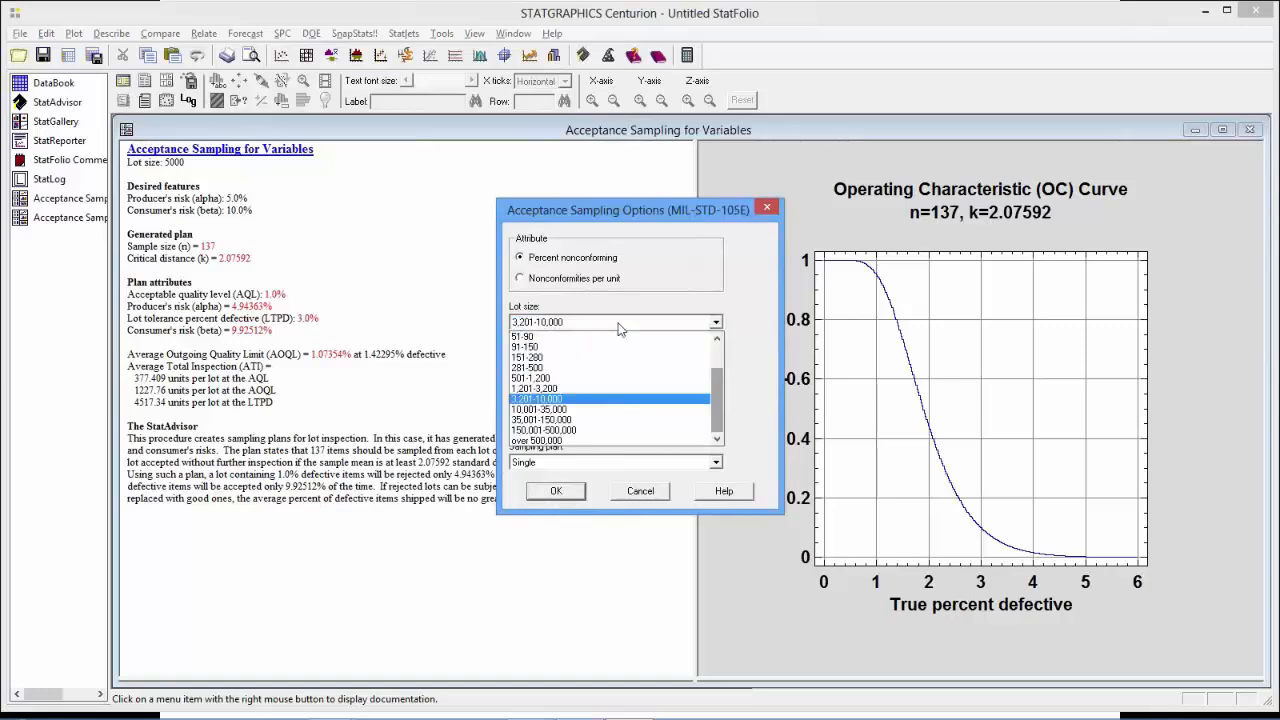
left_click(612, 399)
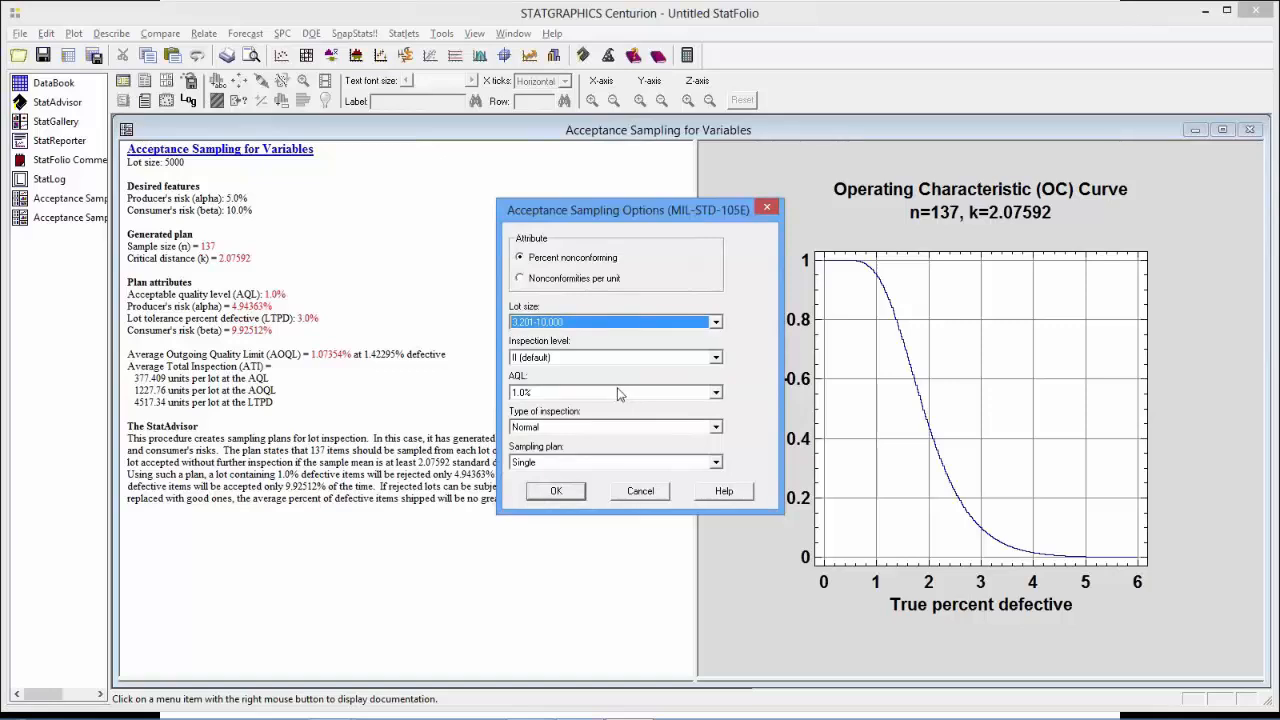
left_click(716, 360)
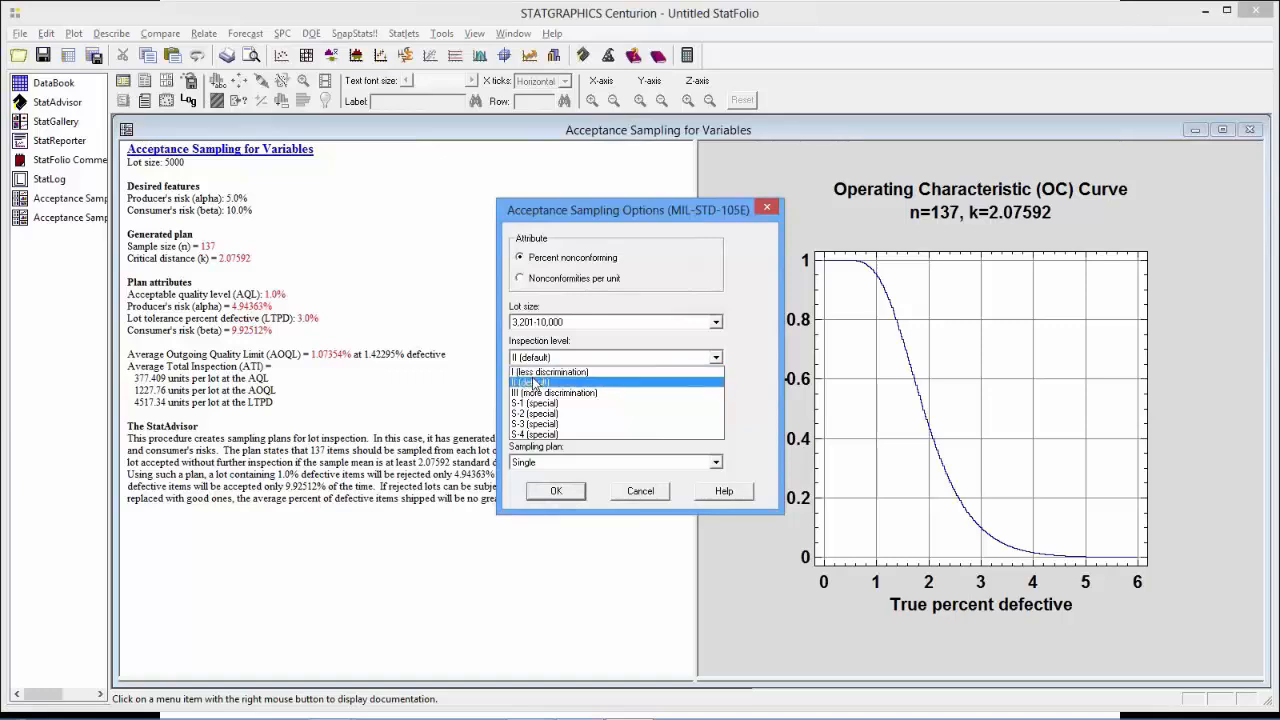
left_click(535, 383)
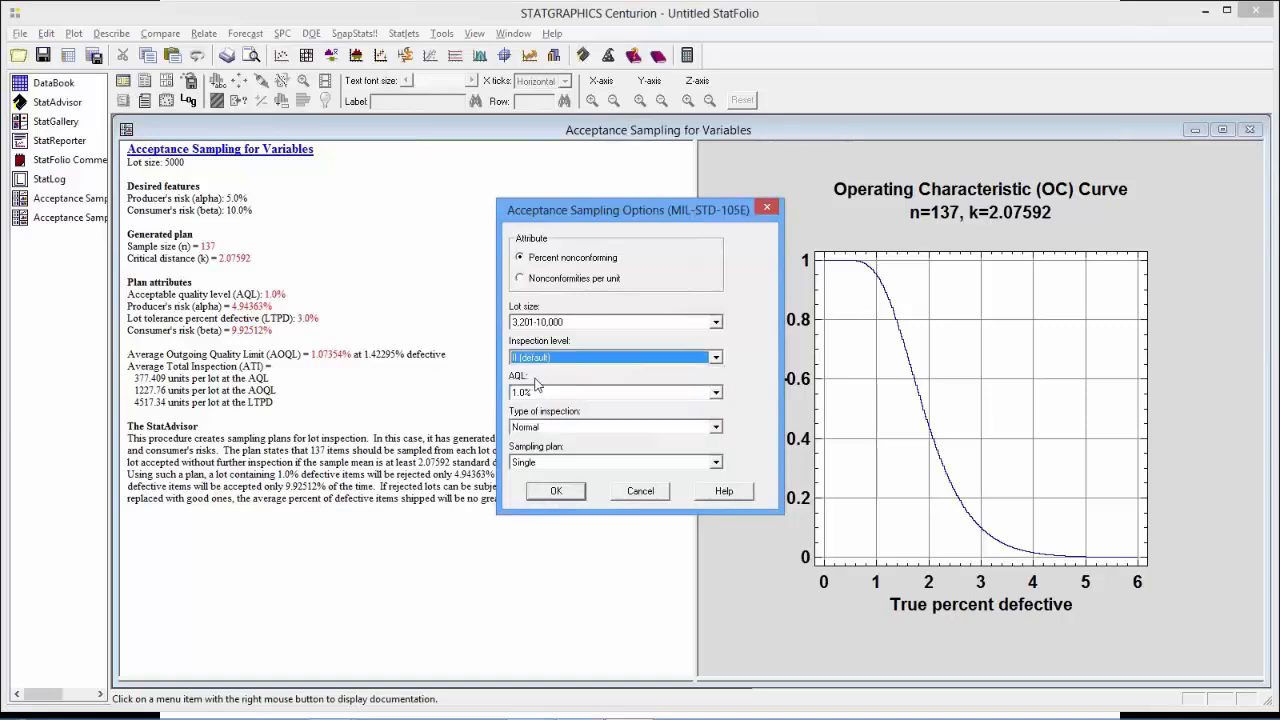
Set a 1.0% AQL, Normal inspection and a Single sampling plan, and generate the analysis summary with the Operating Characteristic and Average Sample Number curves.
left_click(716, 393)
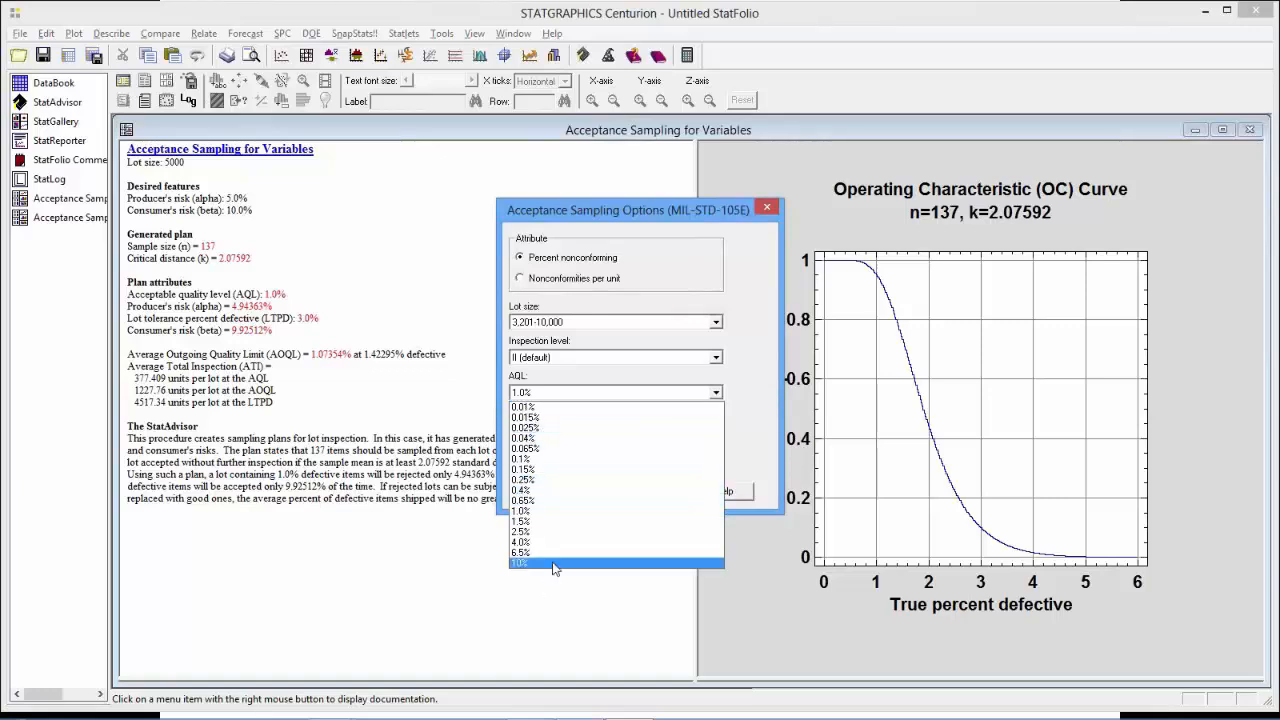
left_click(542, 512)
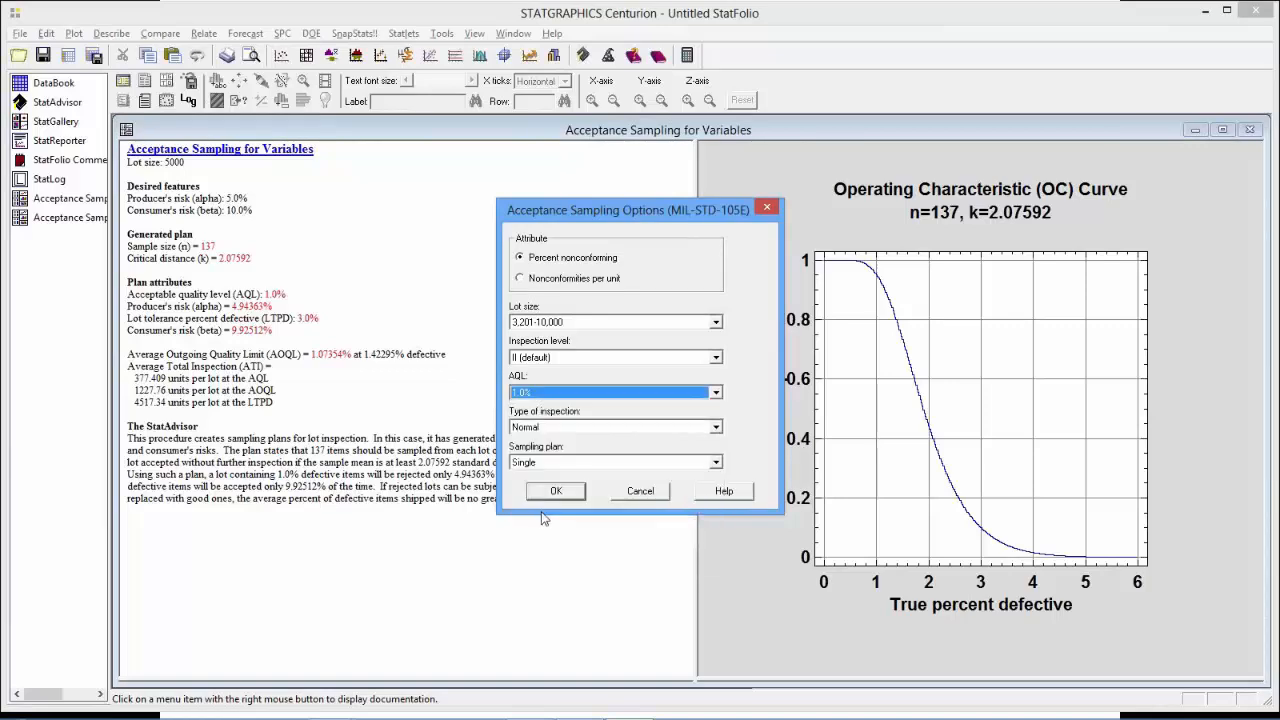
left_click(716, 430)
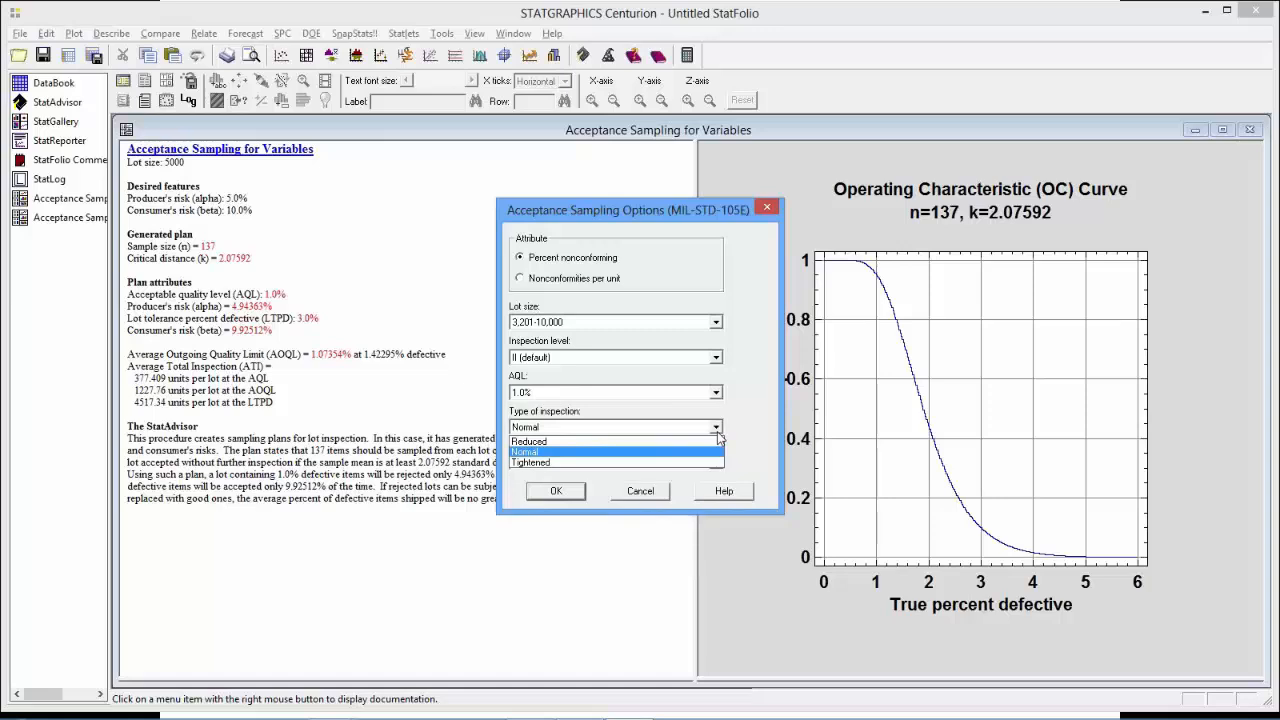
left_click(707, 454)
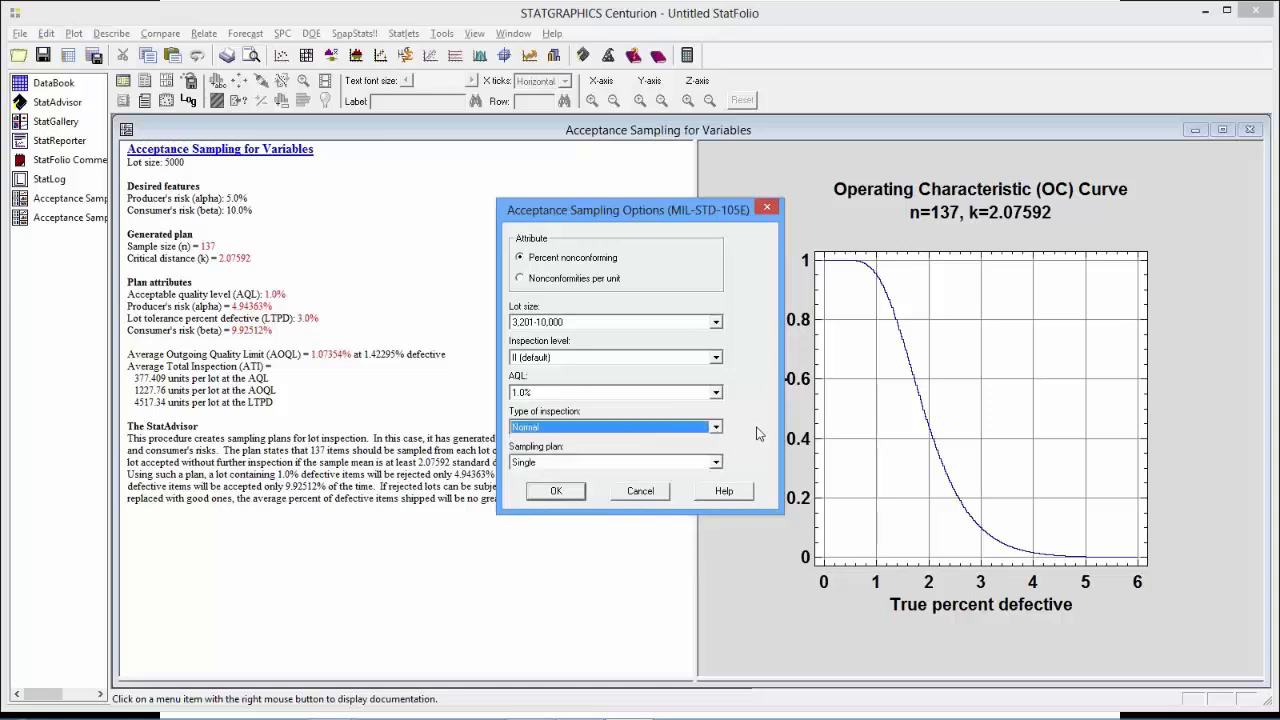
left_click(716, 462)
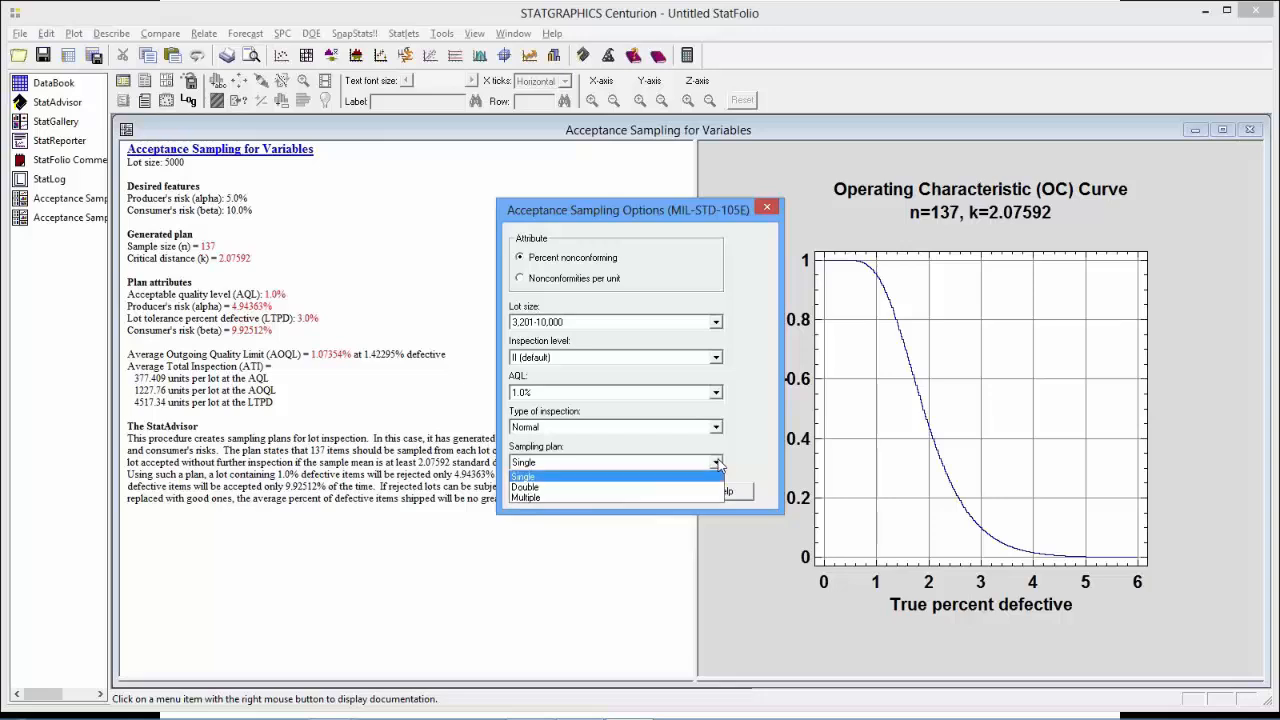
left_click(712, 477)
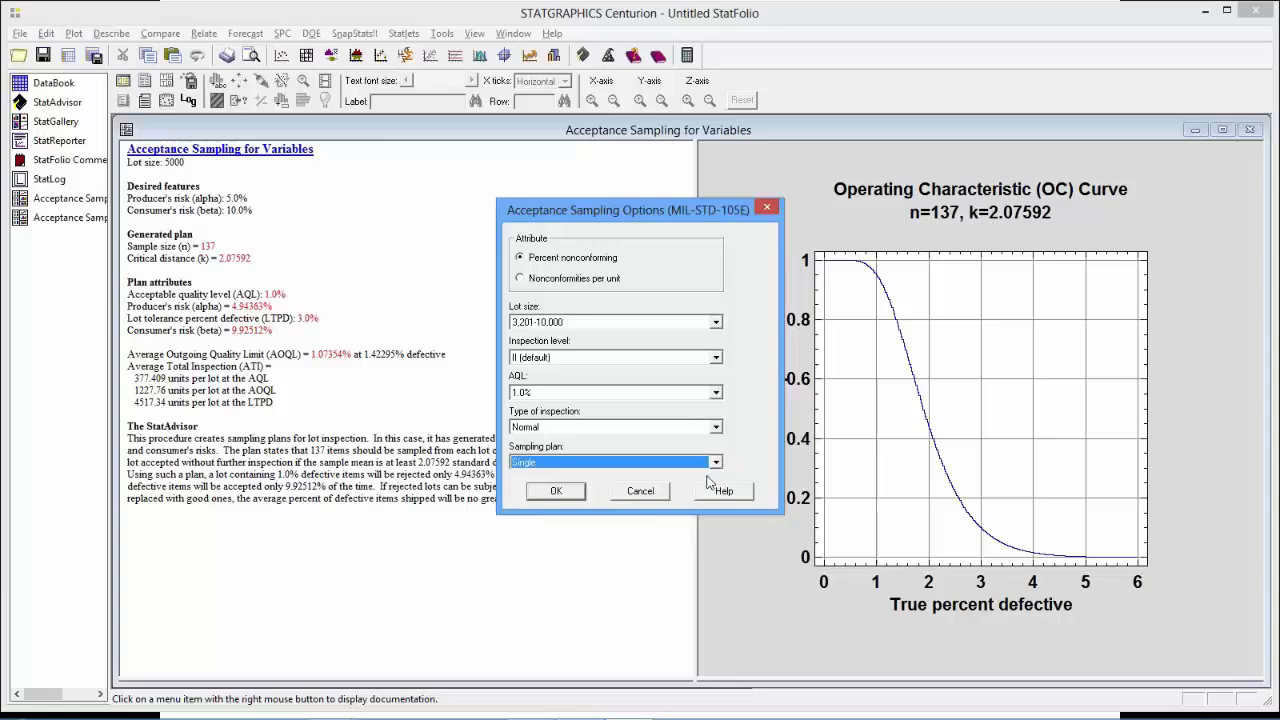
left_click(570, 490)
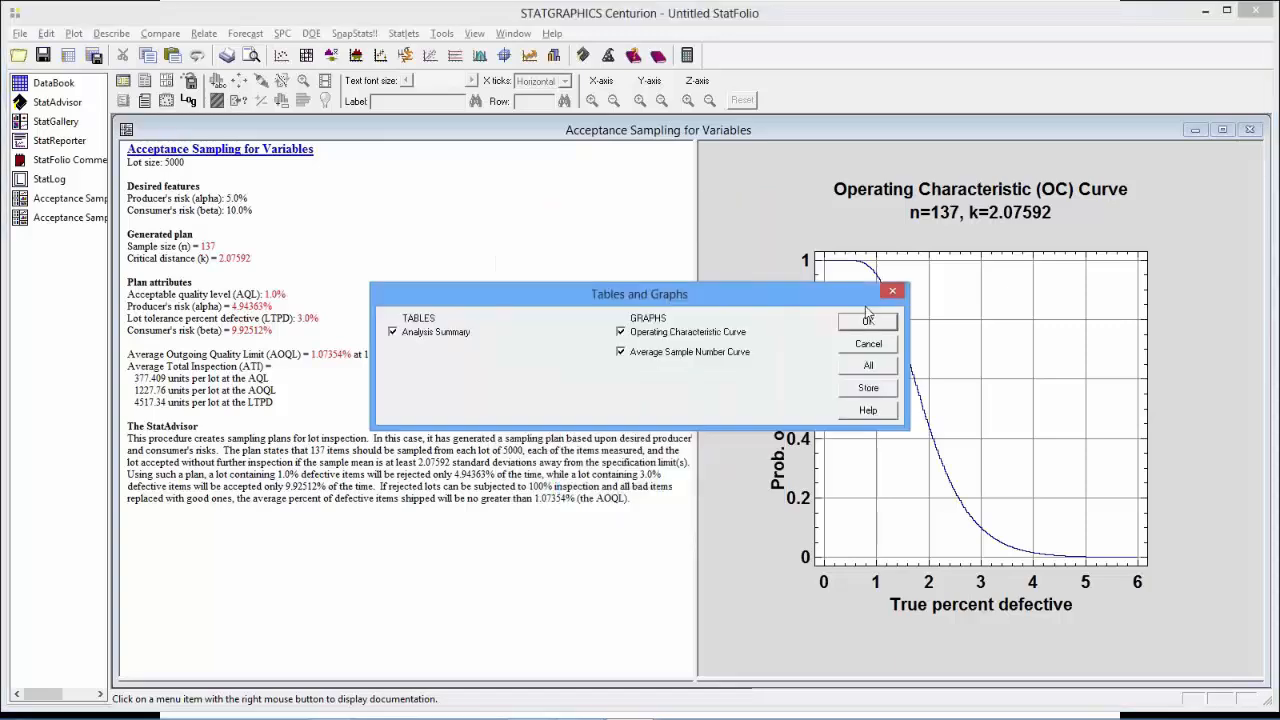
left_click(866, 319)
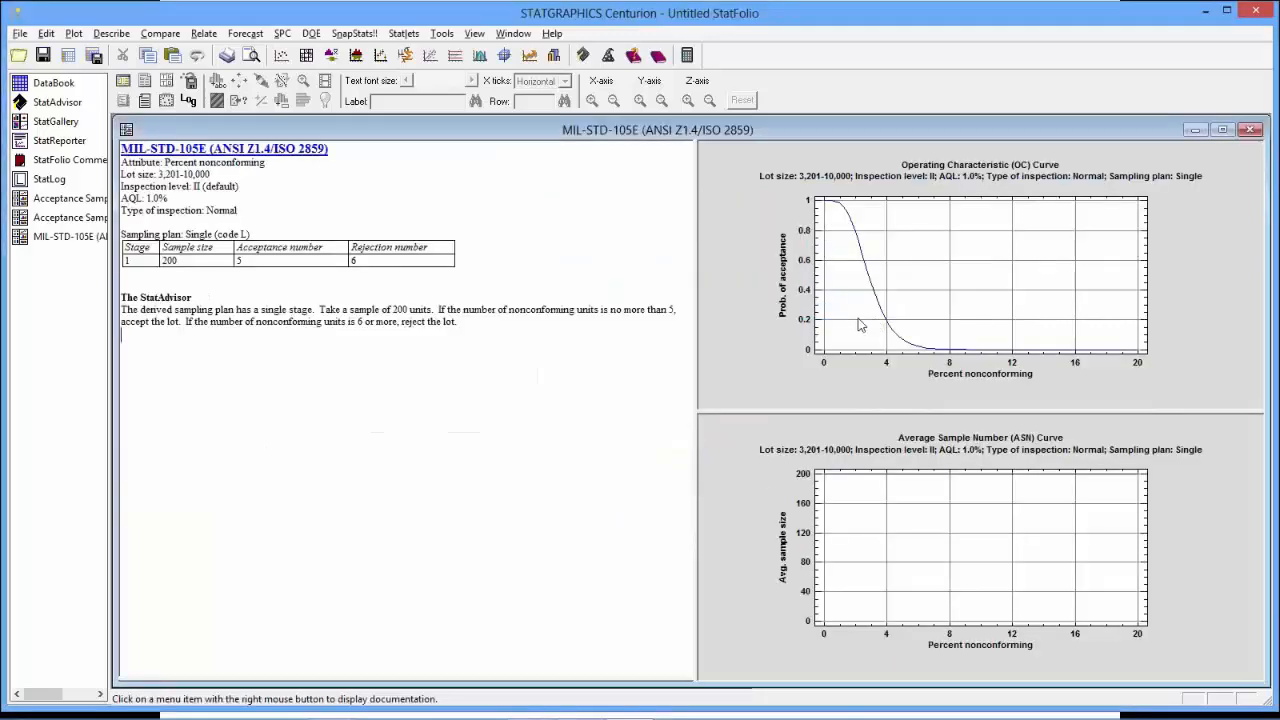
Examine the sample size, acceptance number and rejection number in the single sampling plan table.
left_click_drag(431, 260, 474, 260)
left_click(474, 260)
left_click(201, 260)
left_click(256, 261)
left_click(351, 261)
left_click(257, 261)
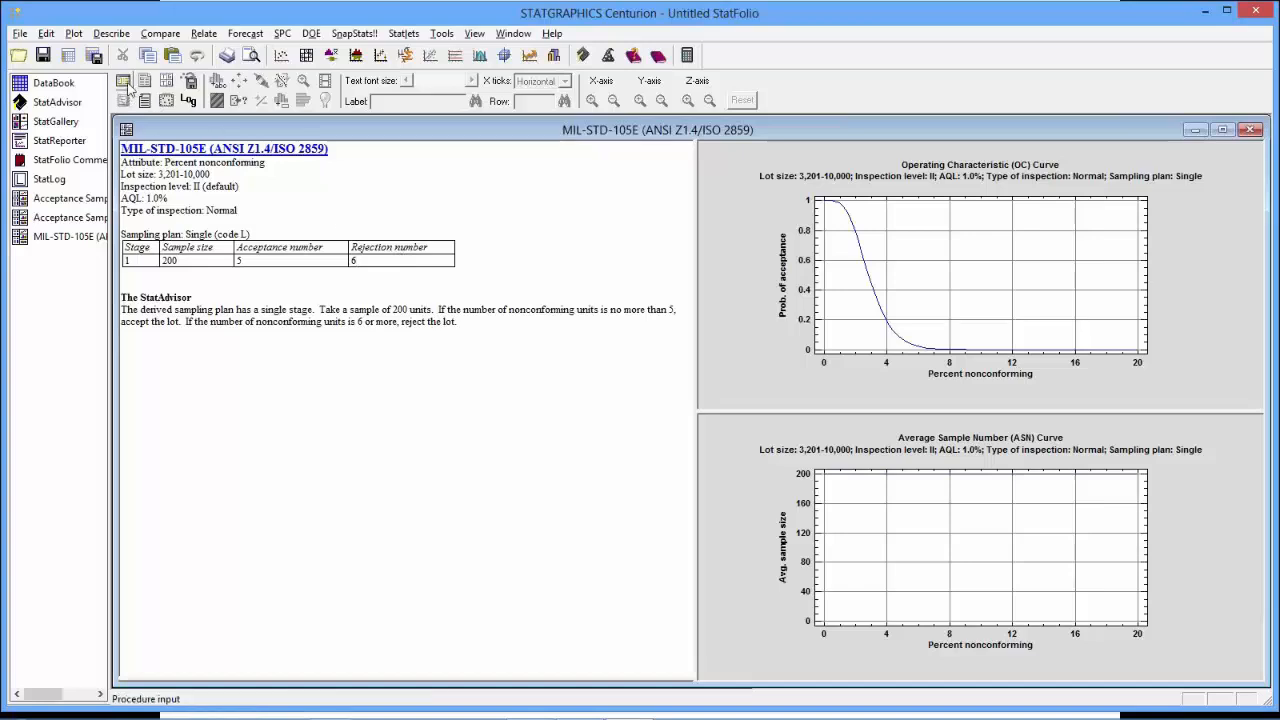
Change the MIL-STD-105E analysis to a Double sampling plan.
left_click(127, 87)
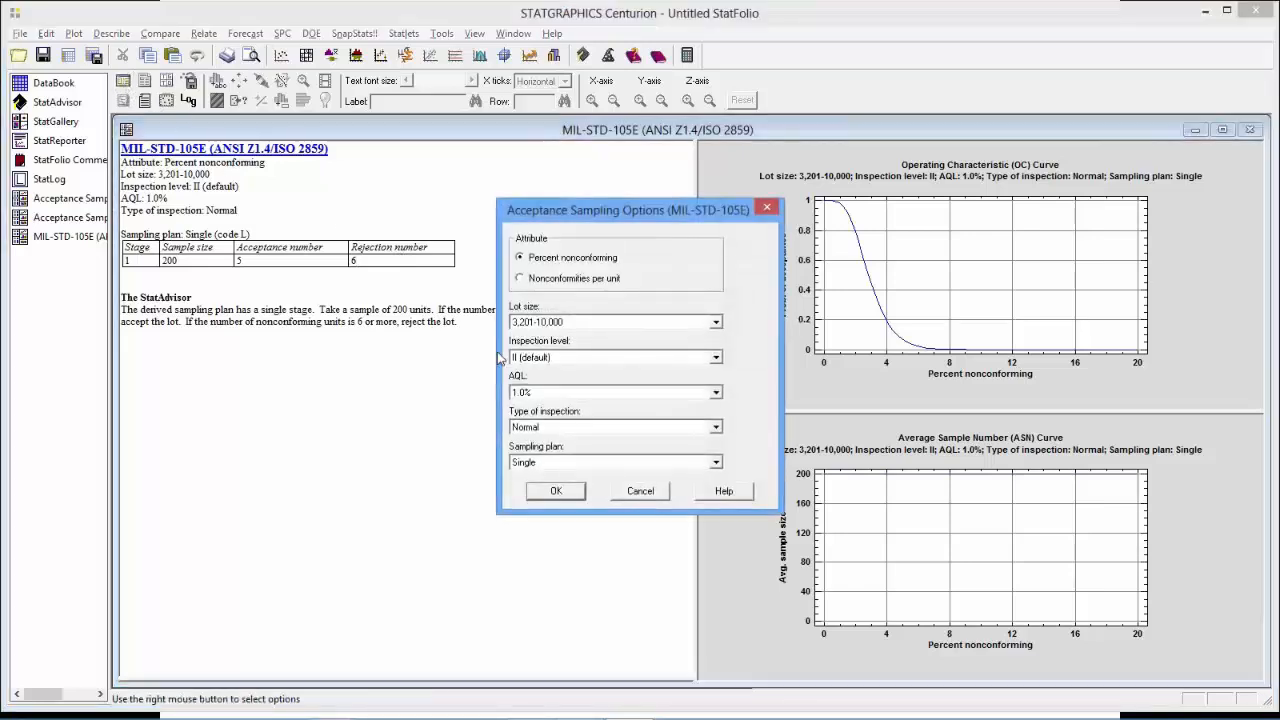
left_click(716, 462)
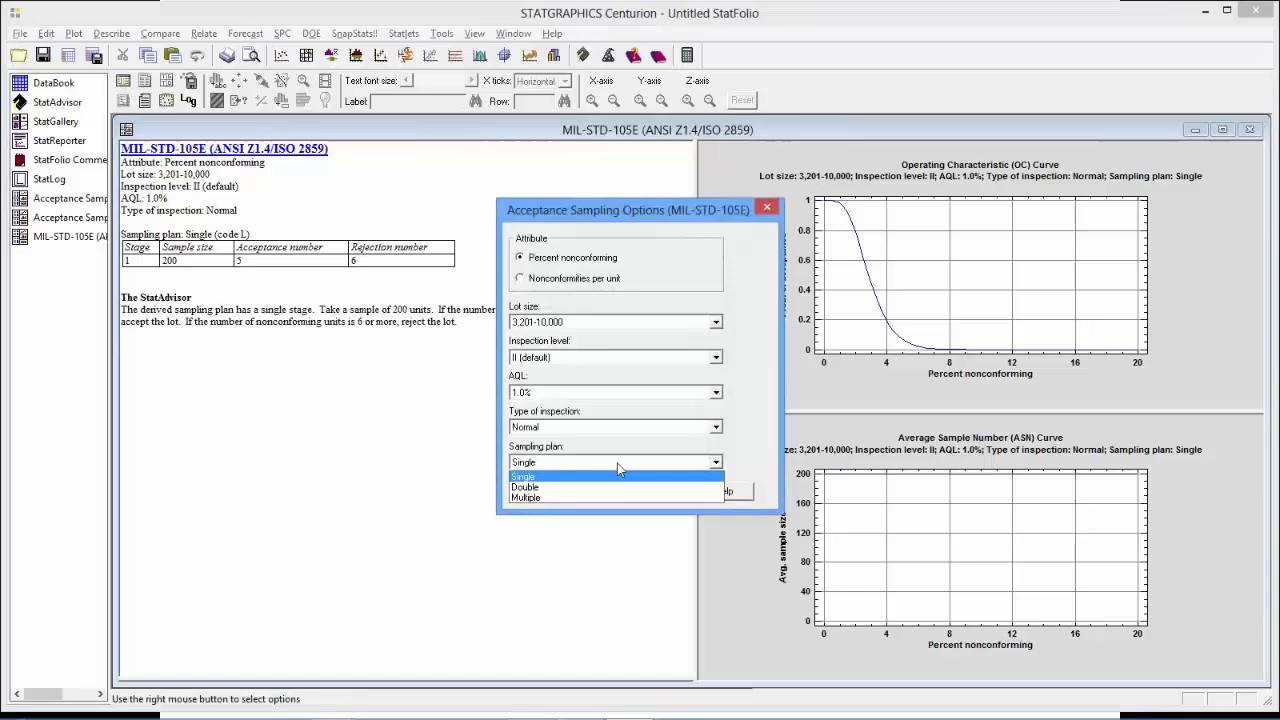
left_click(572, 488)
left_click(571, 490)
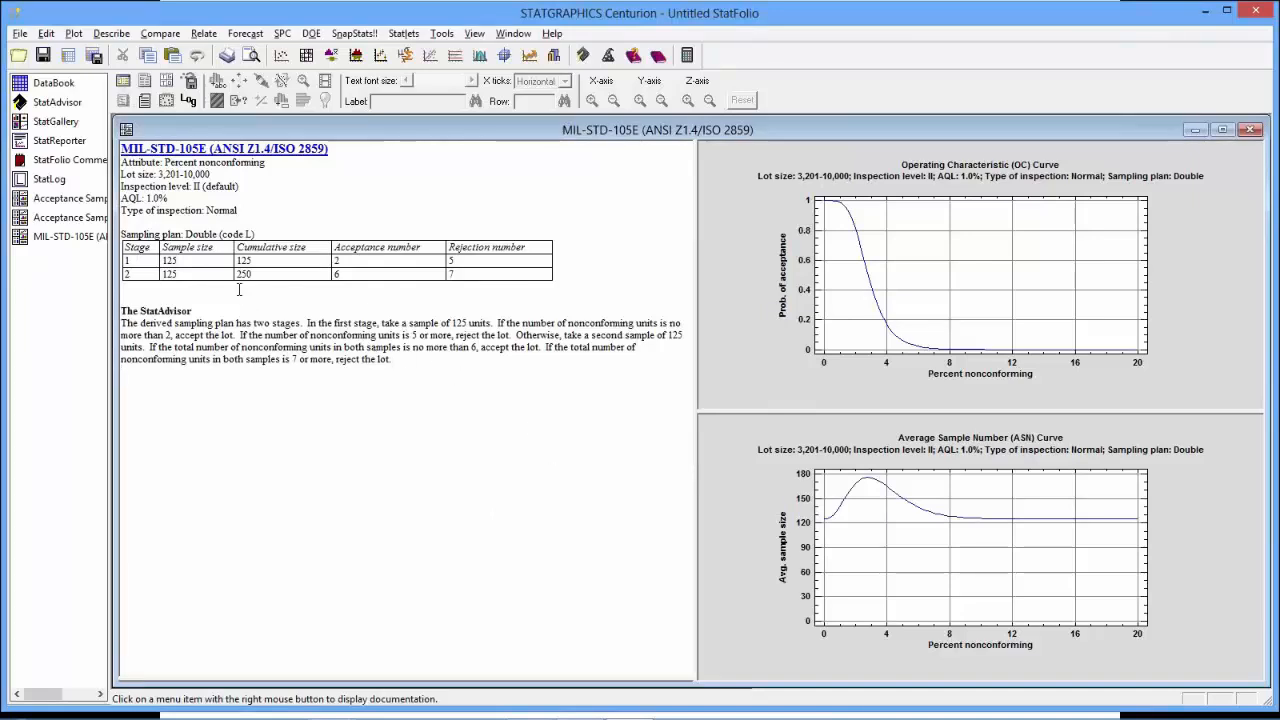
Examine both stages in the double sampling table, and enlarge the Average Sample Number curve before restoring the full results layout.
left_click(191, 260)
left_click(266, 273)
double_click(1150, 468)
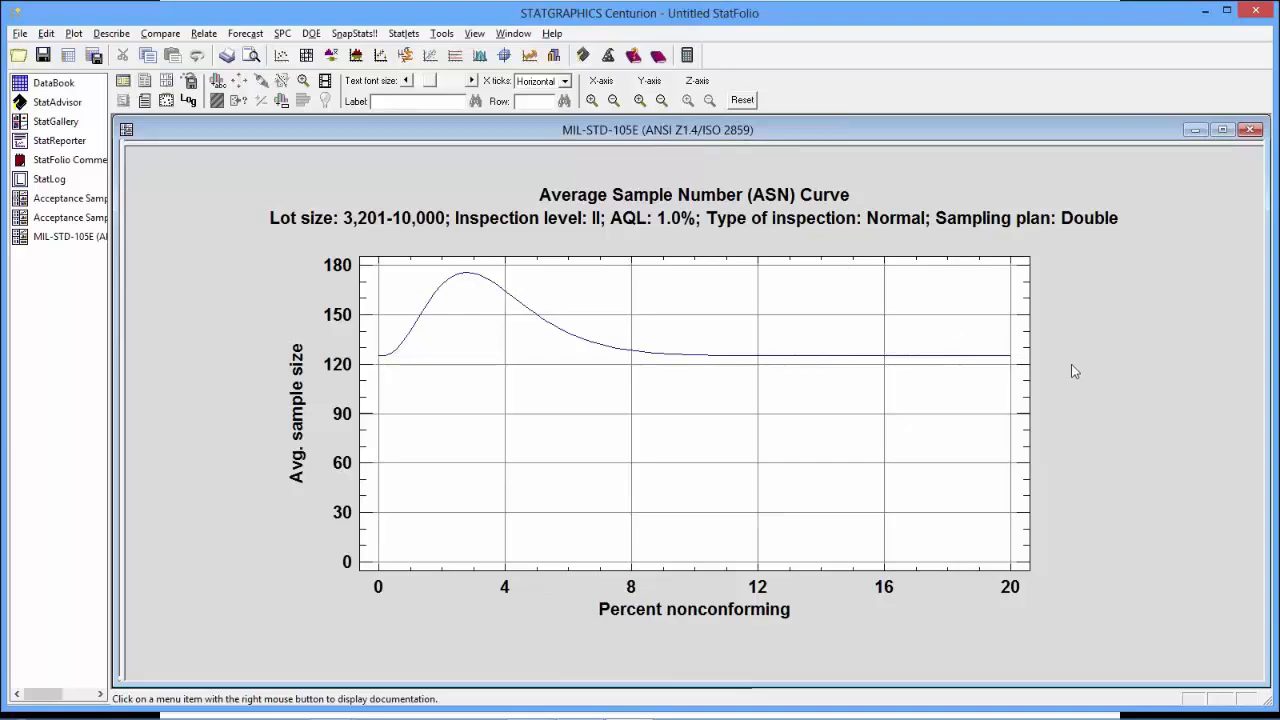
double_click(1093, 419)
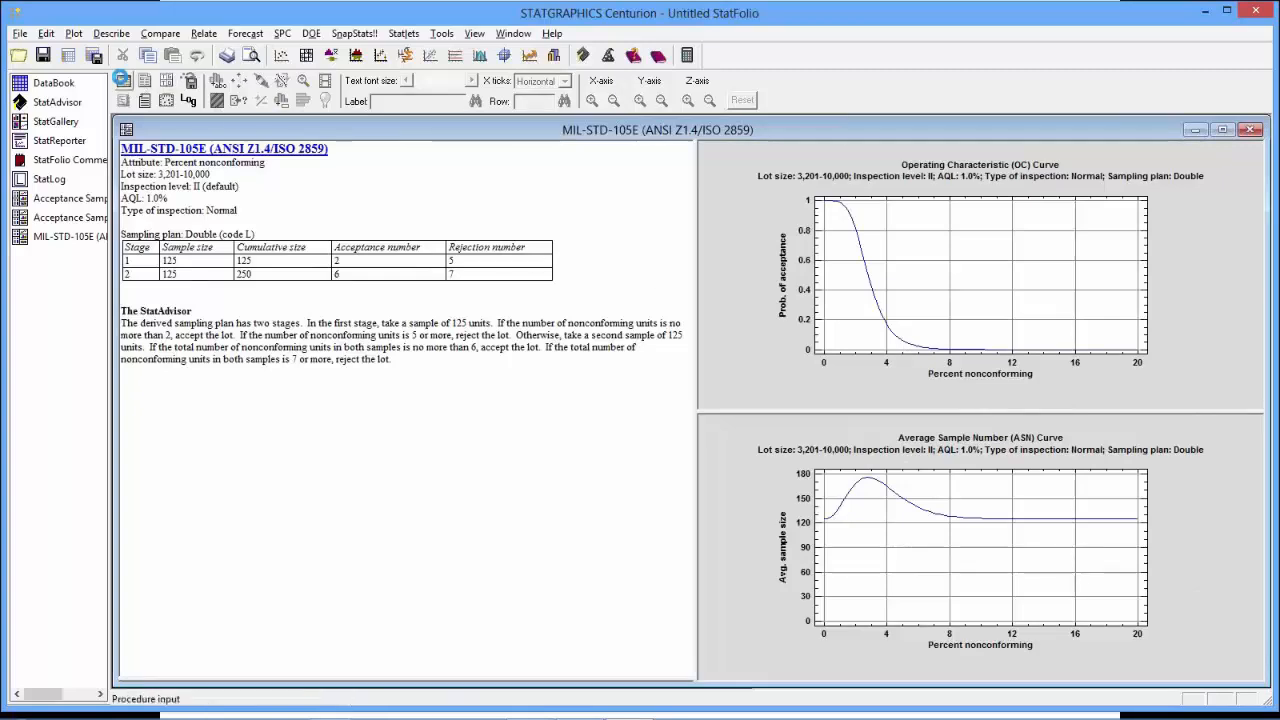
Change the MIL-STD-105E analysis to a Multiple sampling plan.
left_click(121, 79)
left_click(716, 462)
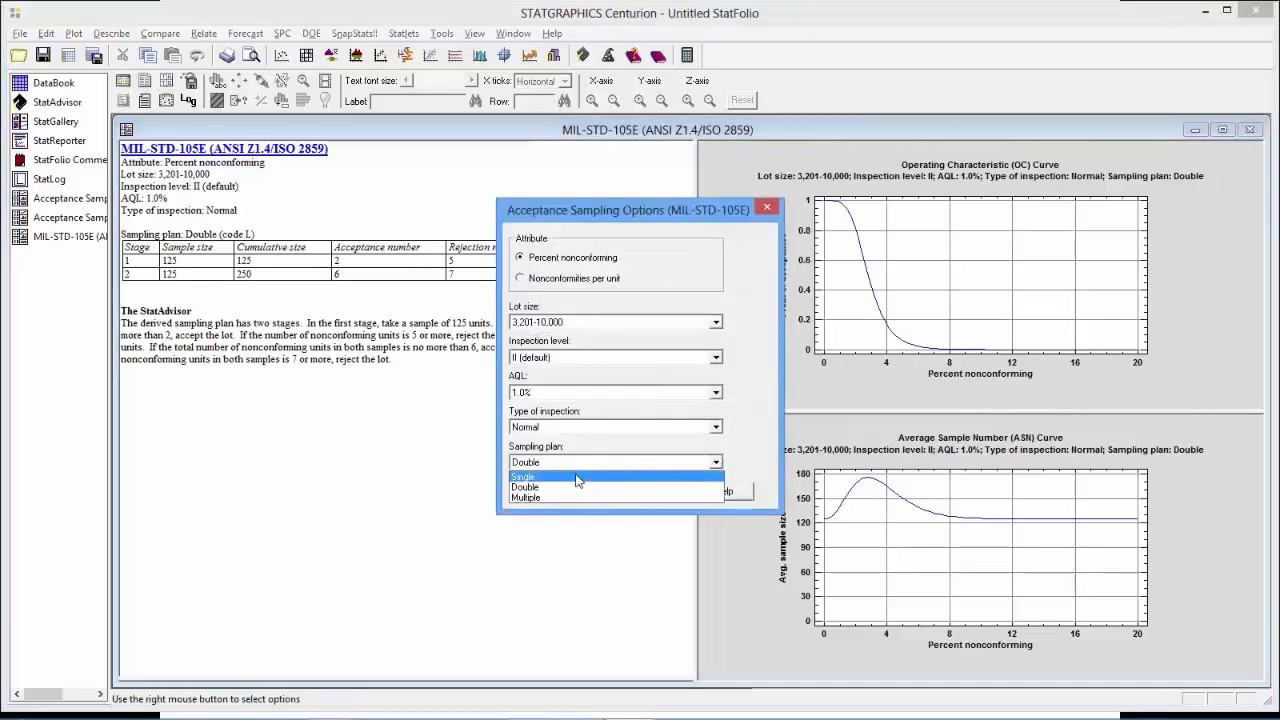
left_click(557, 496)
left_click(558, 492)
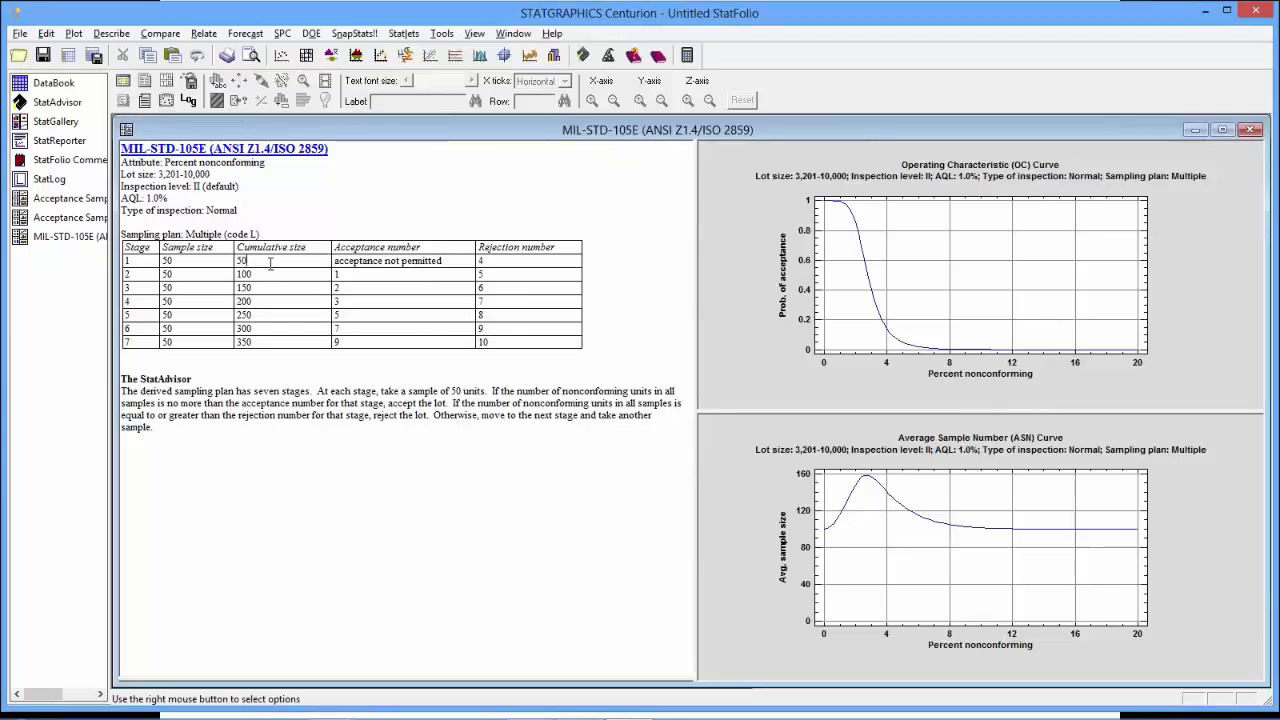
Examine the acceptance and rejection numbers of the first, second and last stages in the multiple sampling table.
left_click(460, 261)
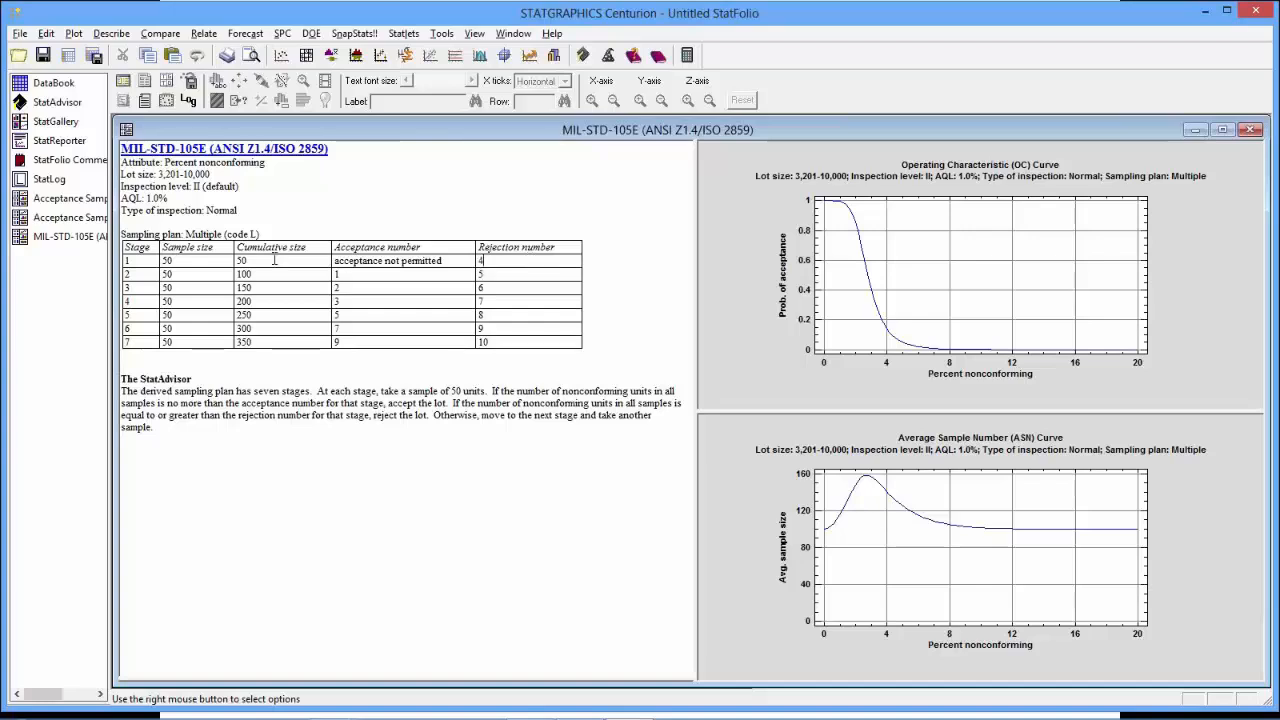
left_click(257, 276)
left_click(501, 276)
left_click(481, 342)
left_click(395, 341)
left_click(490, 342)
Enlarge the multiple plan's Average Sample Number curve, restore the full results layout, and switch to the presentation slides.
double_click(970, 530)
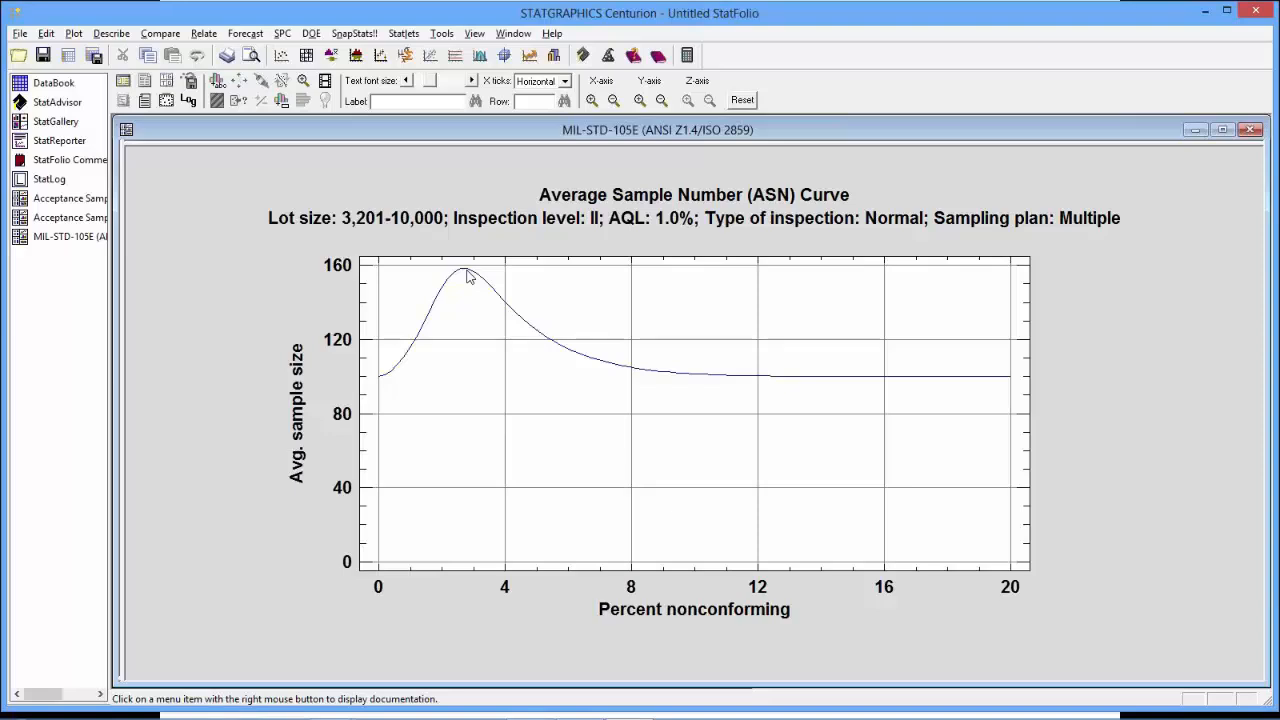
double_click(1066, 441)
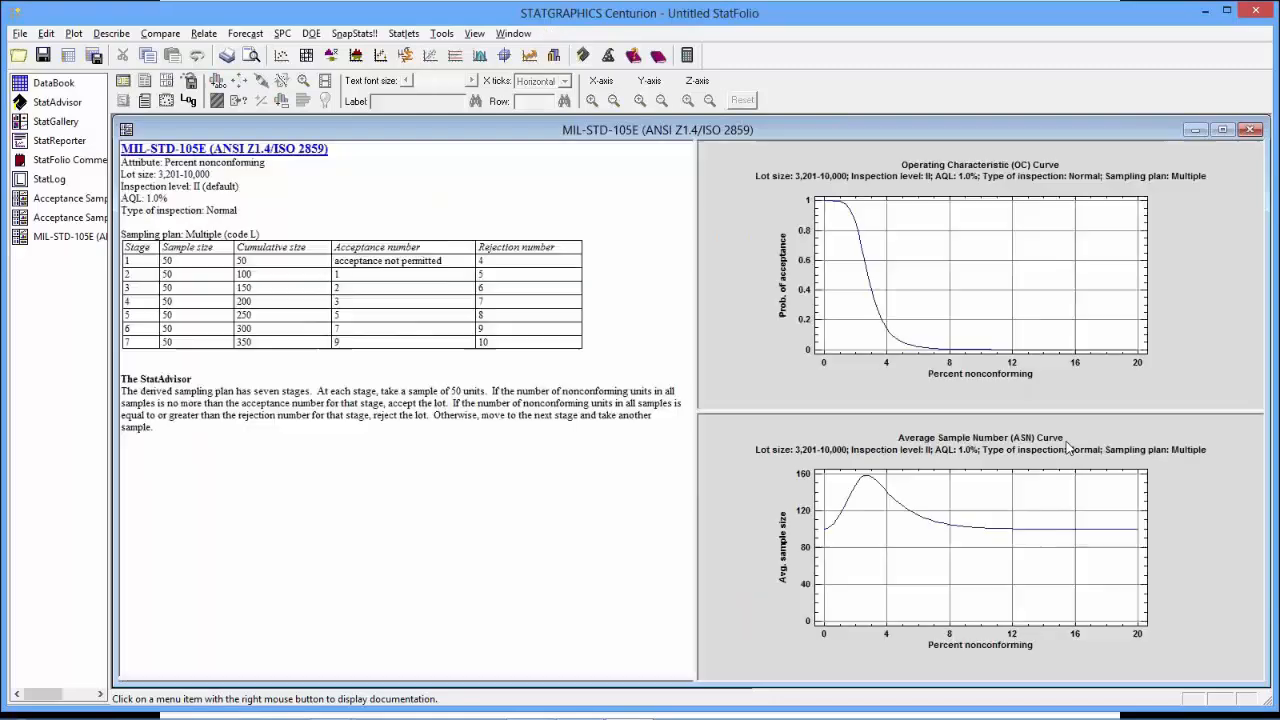
key("alt+Tab")
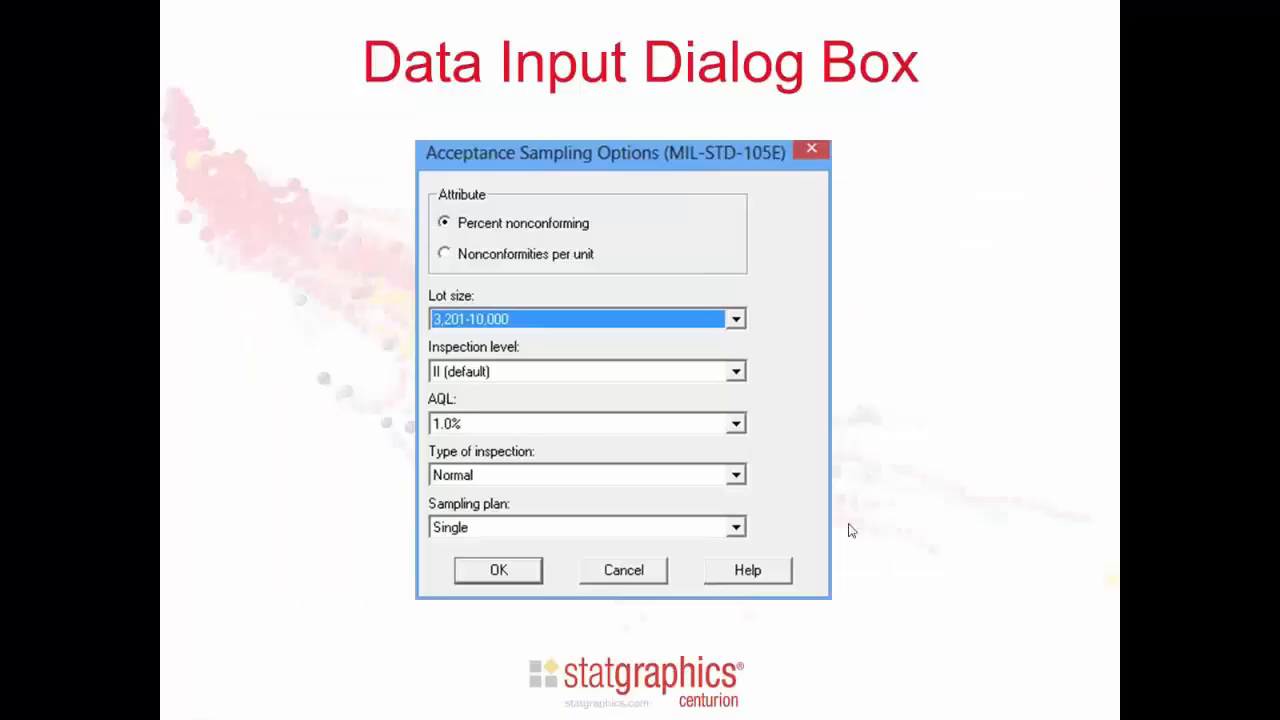
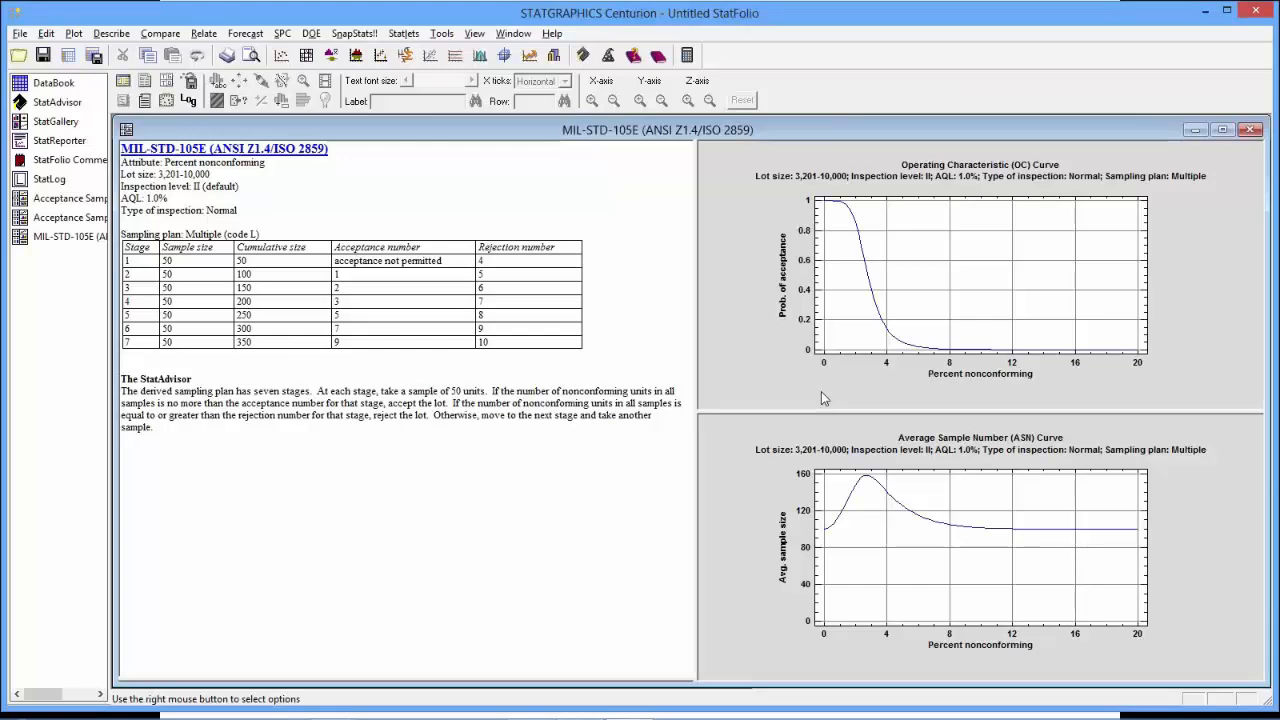
Start a MIL-STD-414 (ANSI Z1.9/ISO 3951) acceptance sampling plan for variables with the 3,201-10,000 lot size range.
left_click(282, 33)
mouse_move(352, 114)
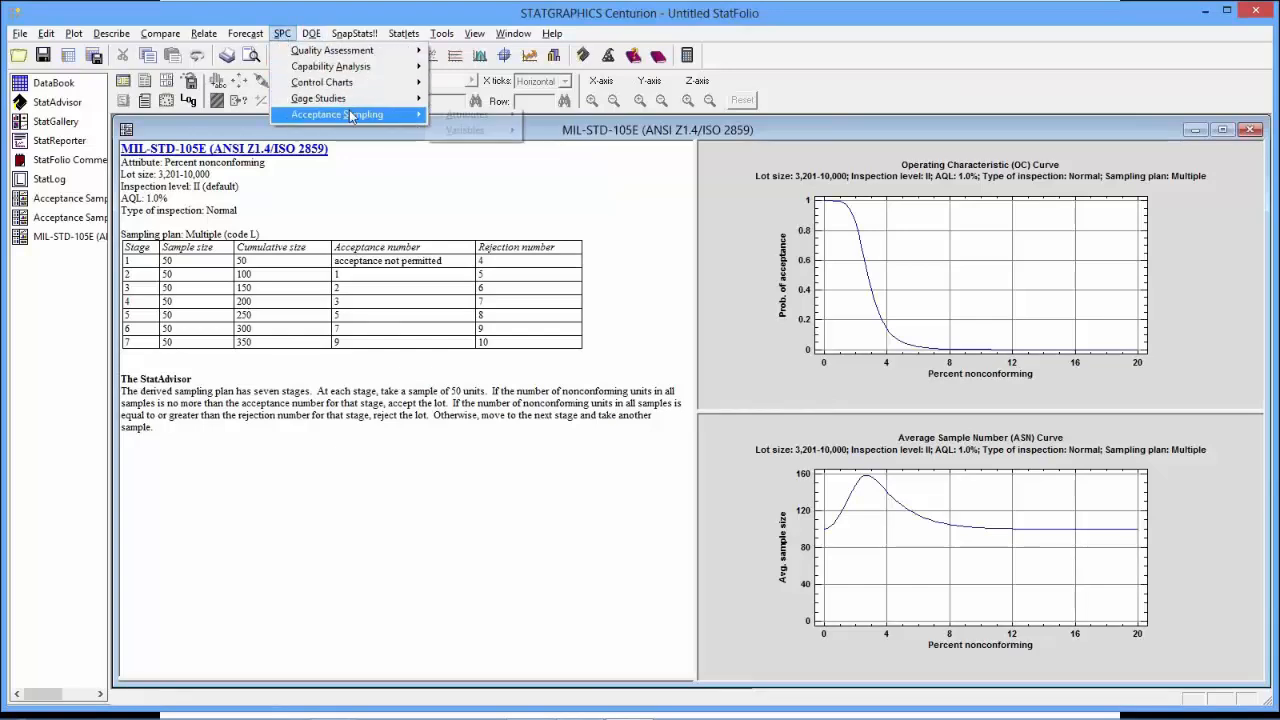
mouse_move(460, 133)
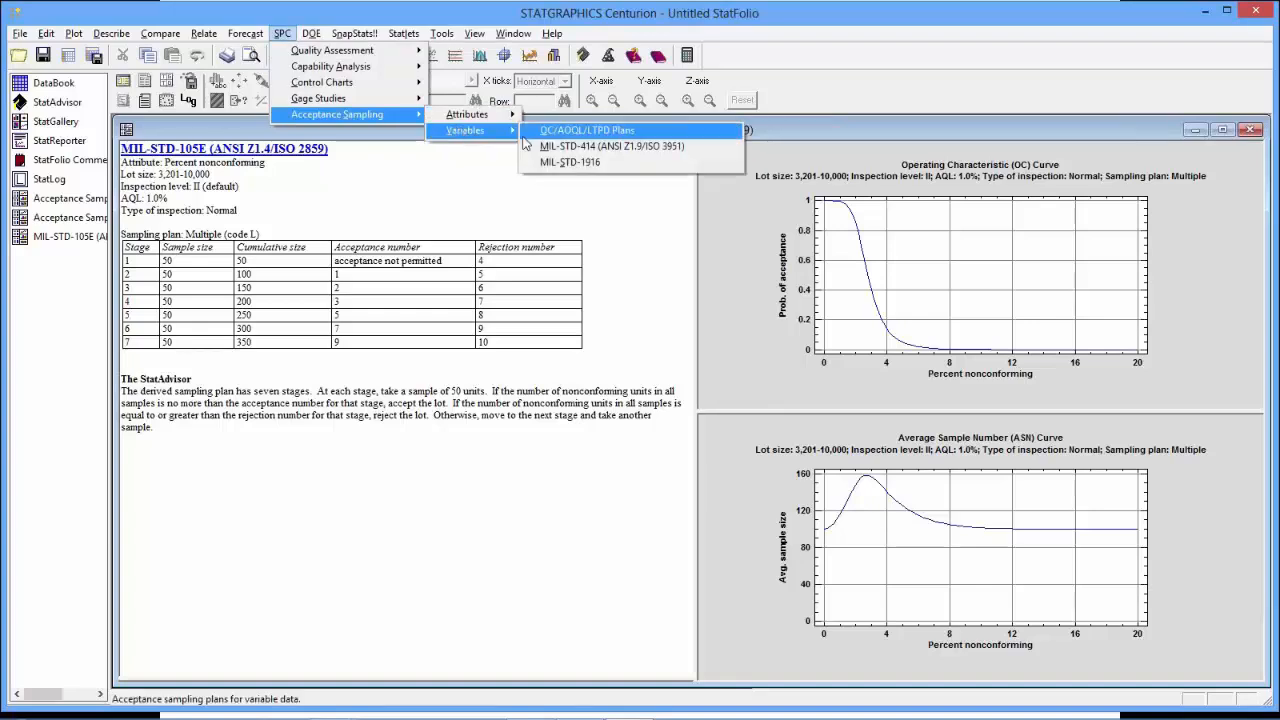
left_click(555, 148)
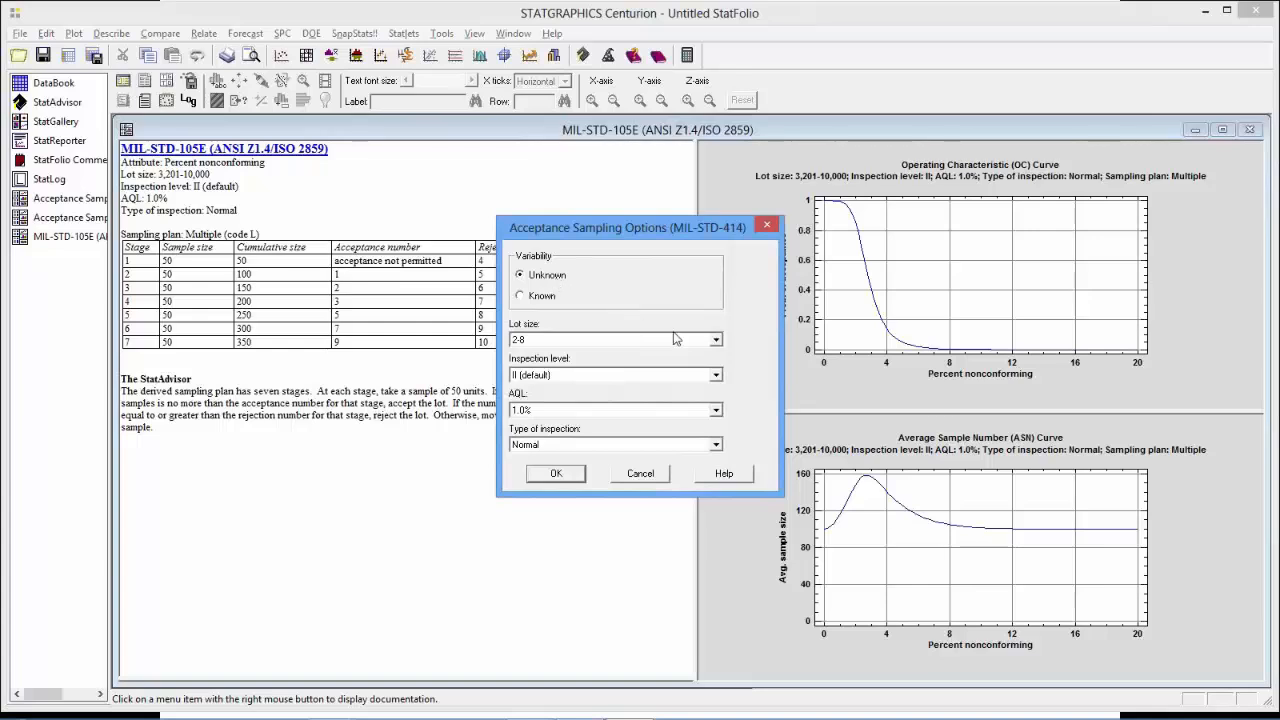
left_click(716, 340)
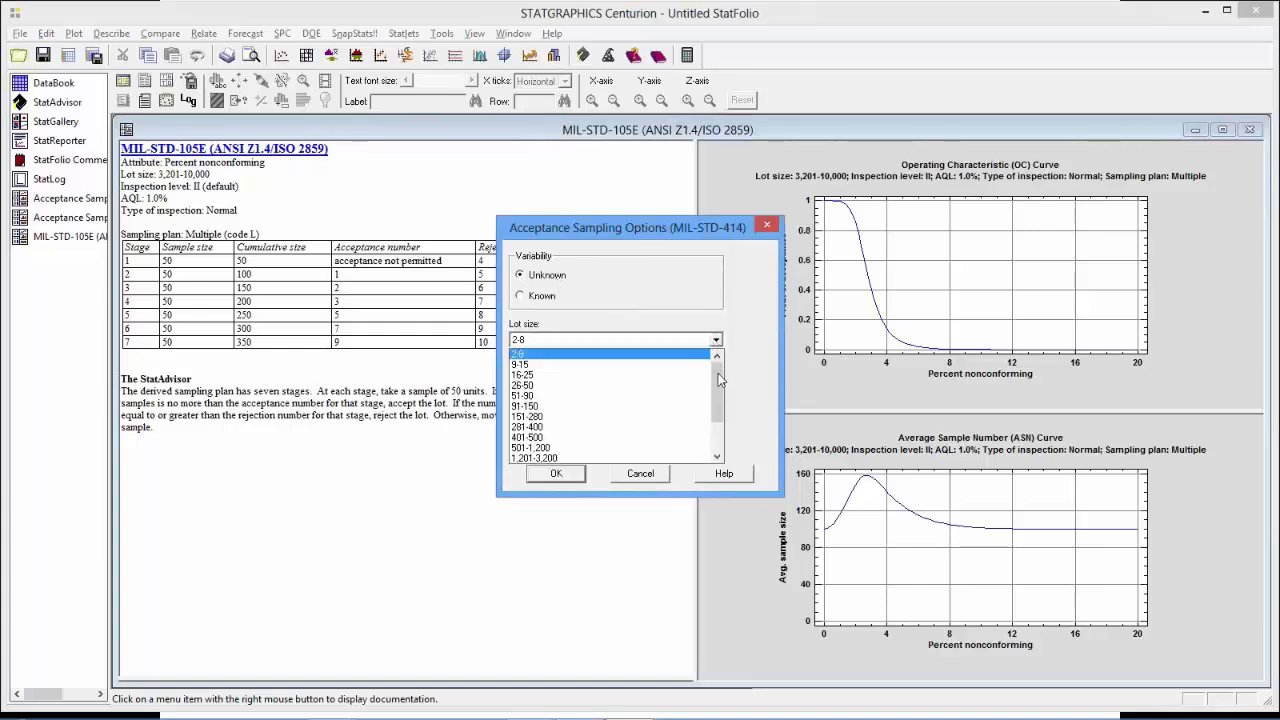
left_click_drag(718, 375, 719, 398)
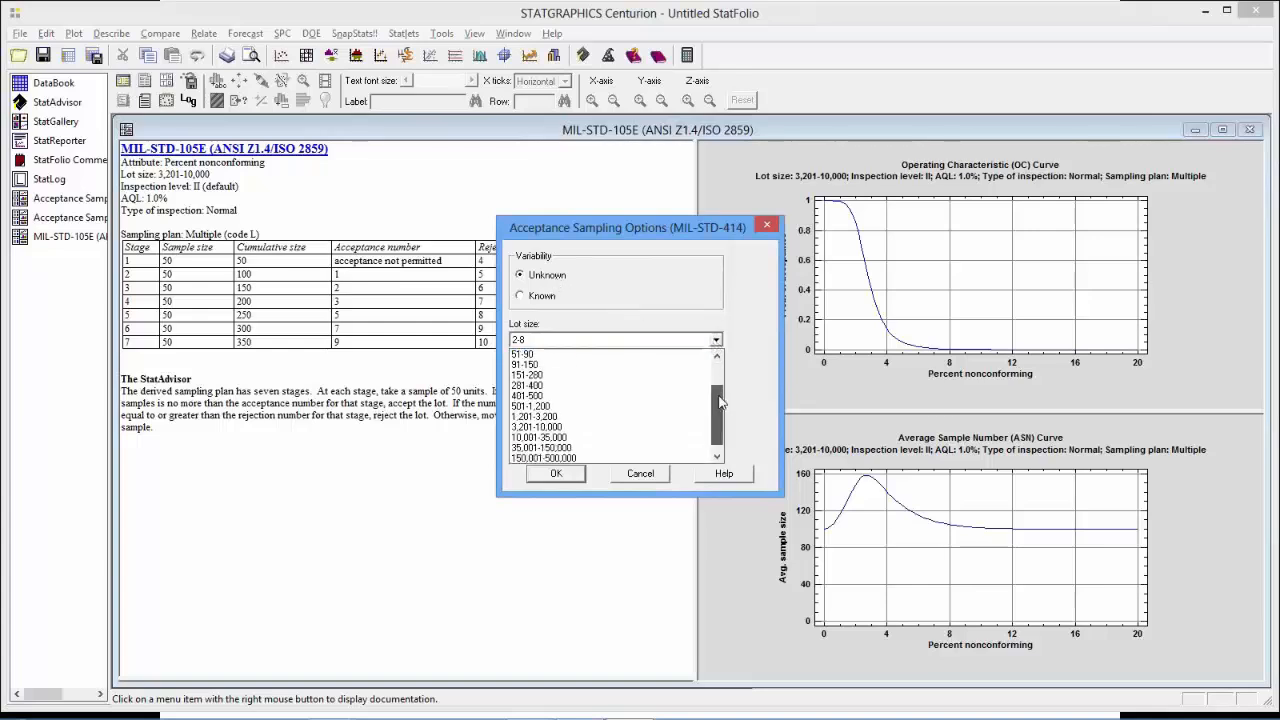
left_click(552, 429)
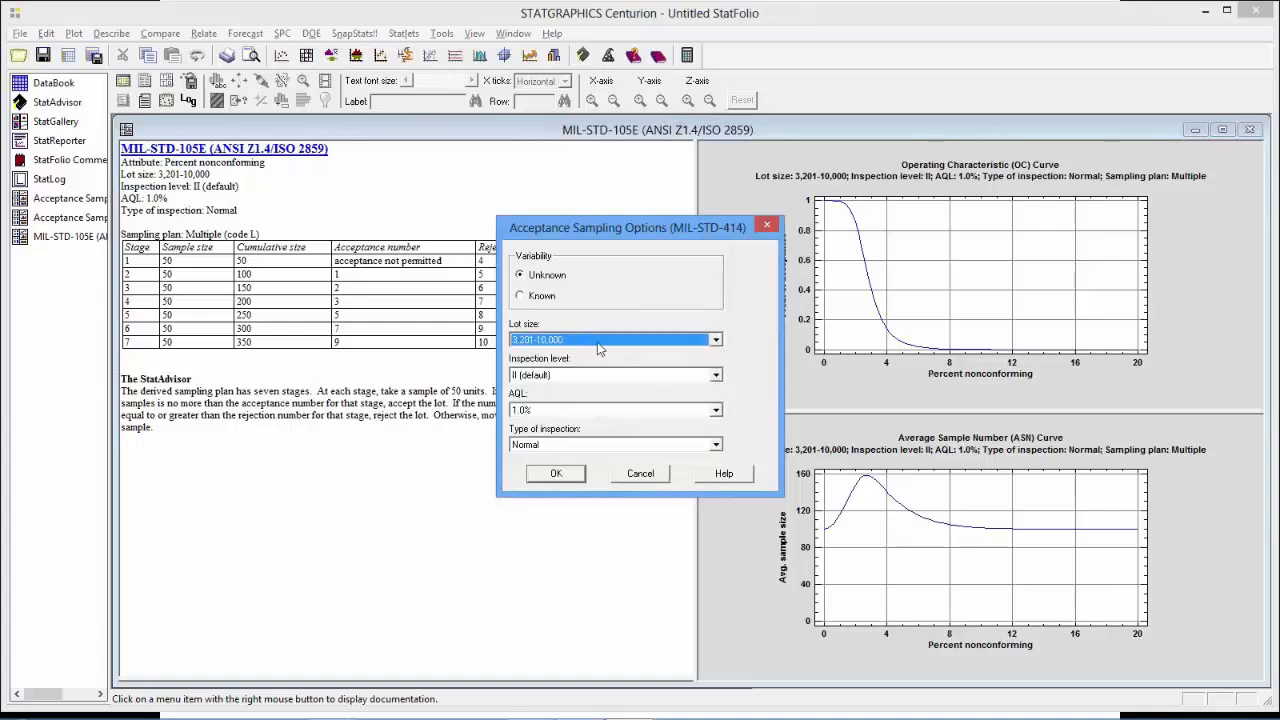
Select inspection level II (default), a 1.0% AQL and Normal inspection for the MIL-STD-414 plan.
left_click(716, 376)
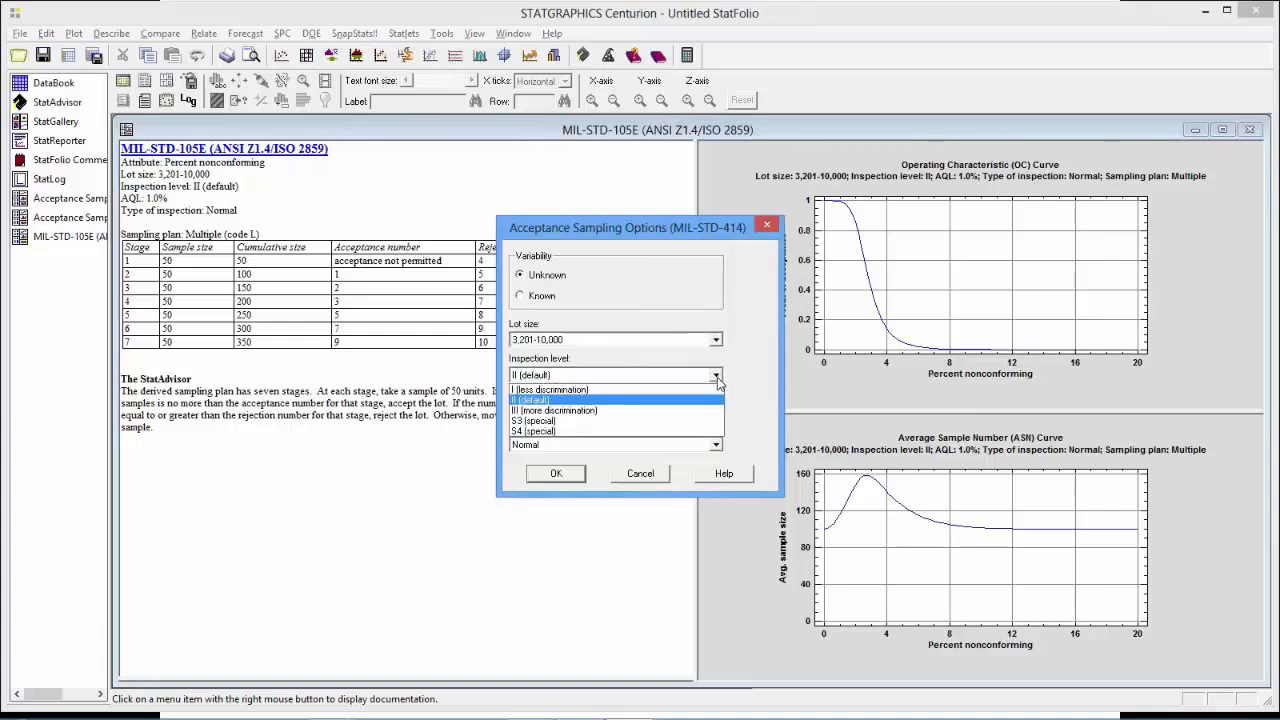
left_click(650, 402)
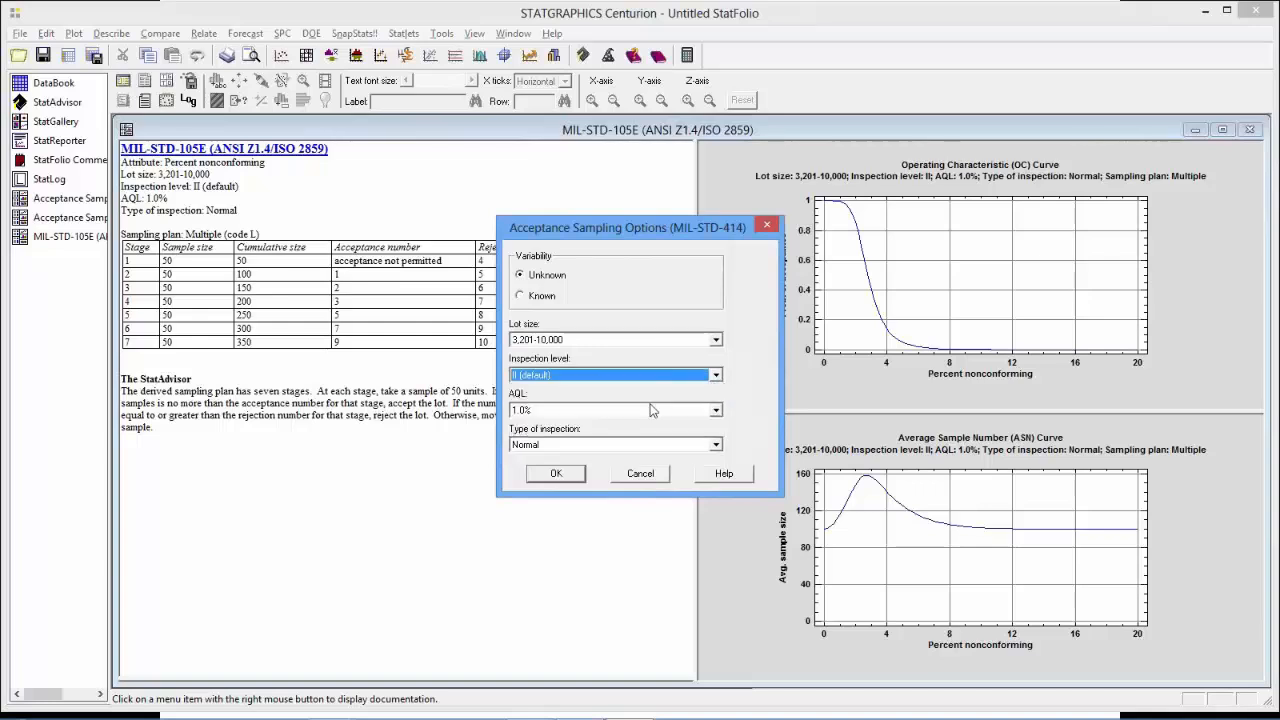
left_click(716, 411)
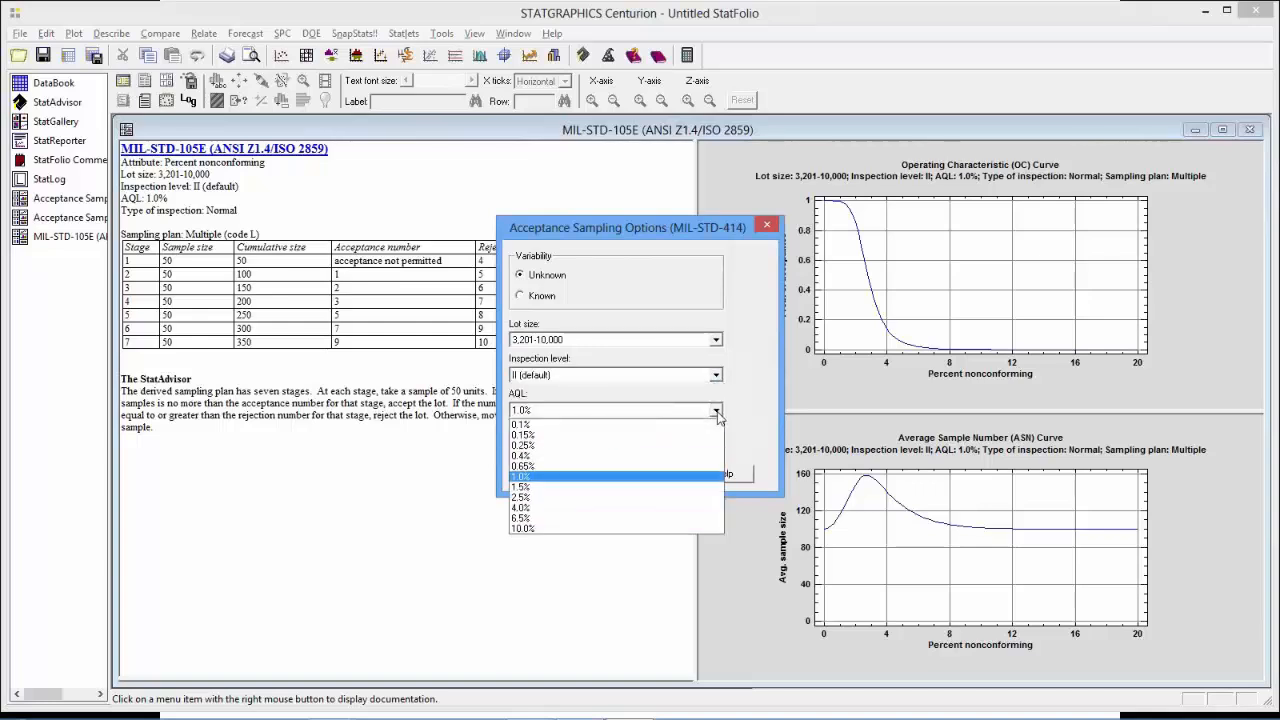
left_click(584, 477)
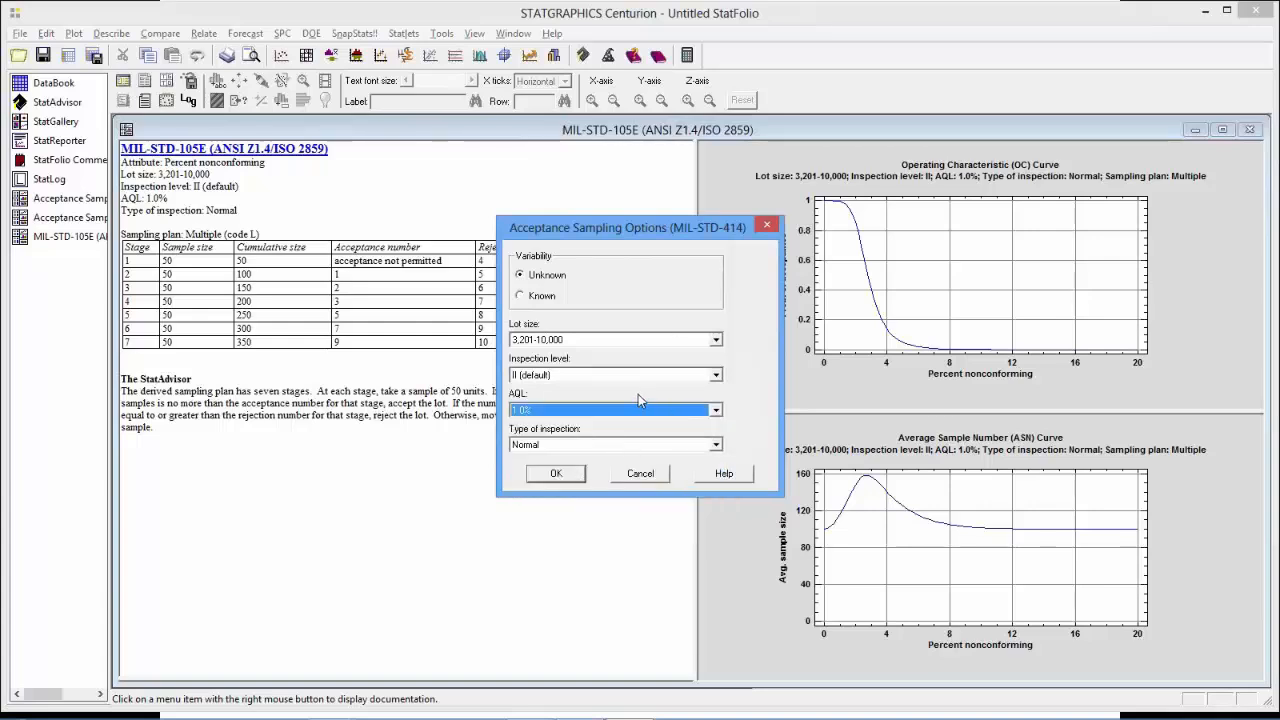
left_click(716, 445)
left_click(697, 456)
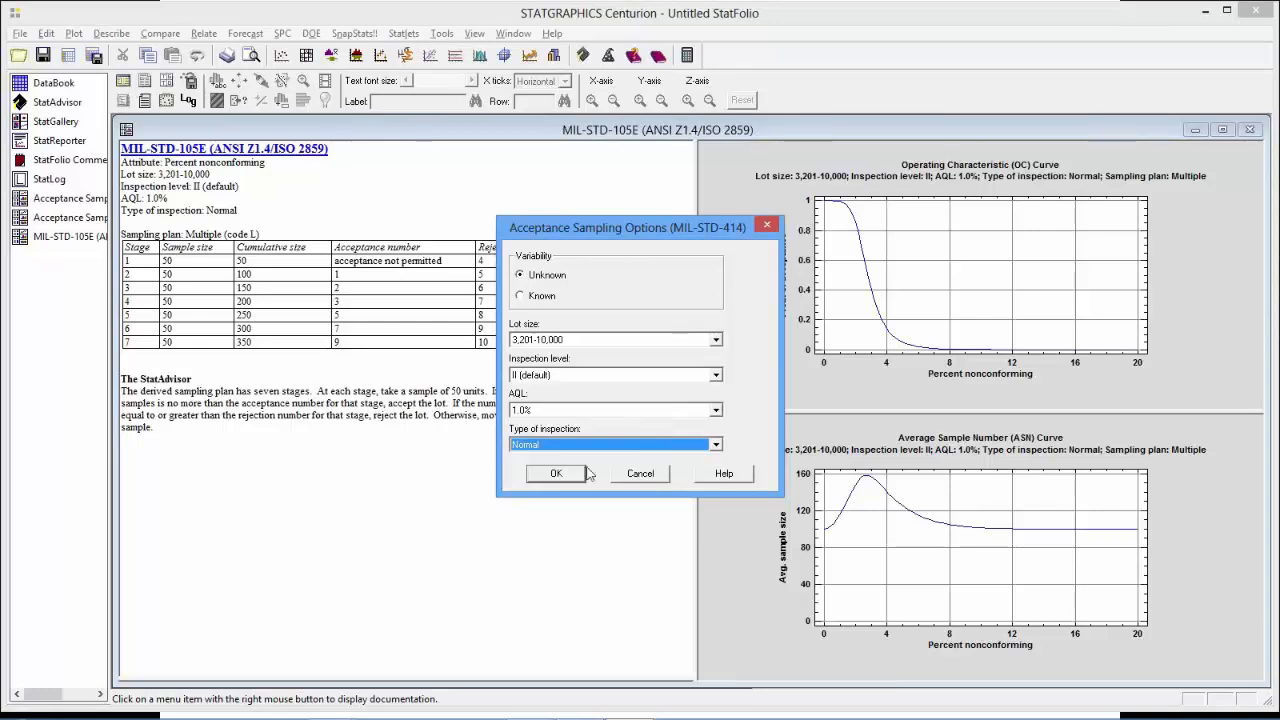
Generate the MIL-STD-414 plan with the Determine sample size action, and highlight the Maximum allowable percent nonconforming label in its table.
left_click(556, 474)
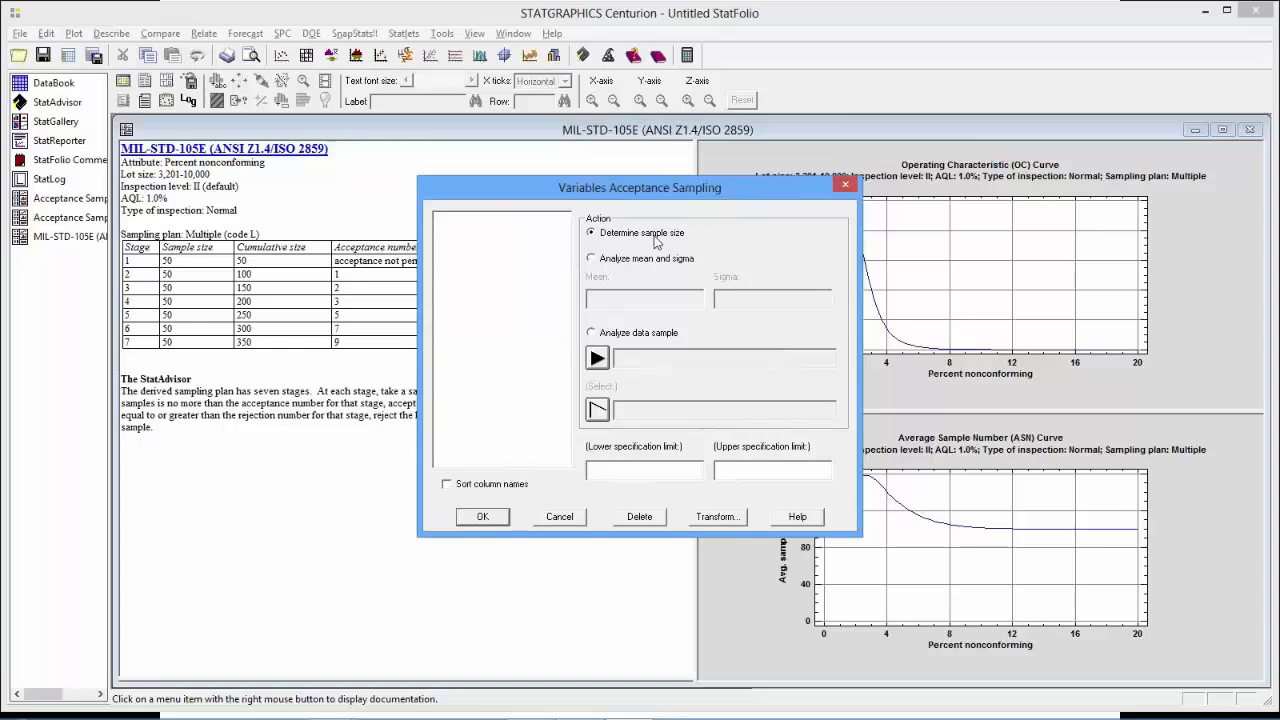
left_click(483, 517)
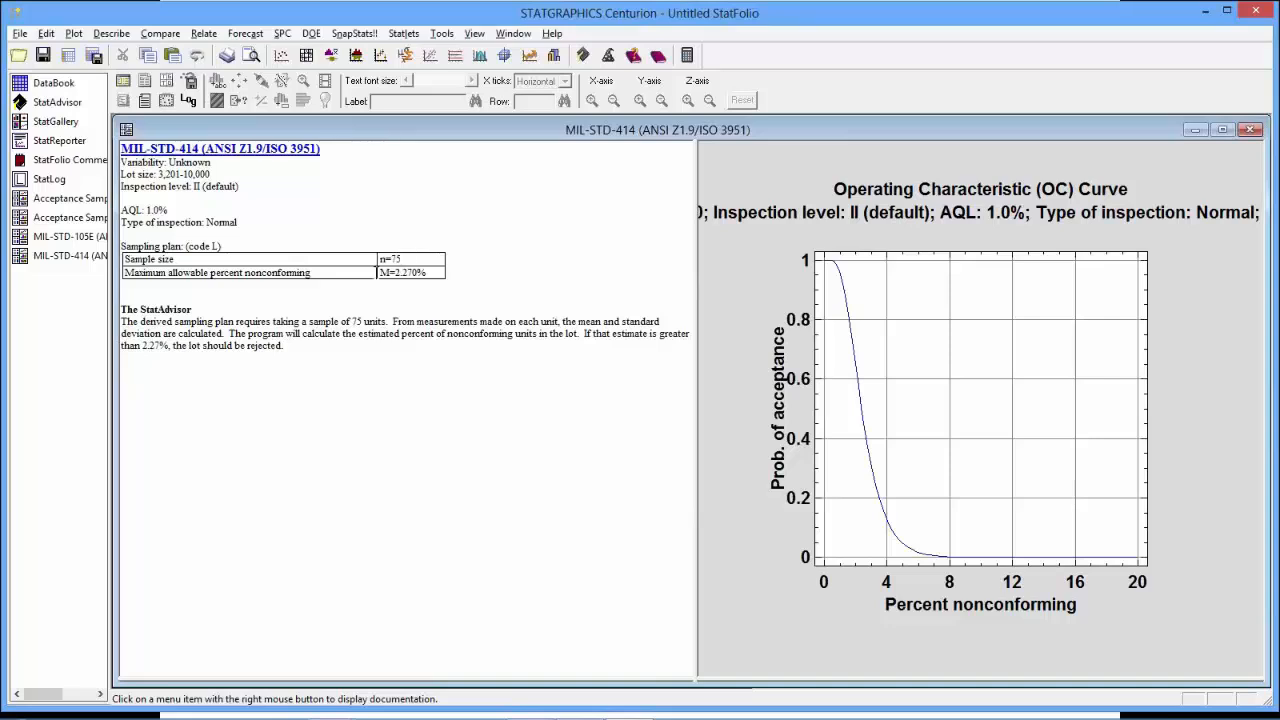
left_click_drag(365, 273, 128, 273)
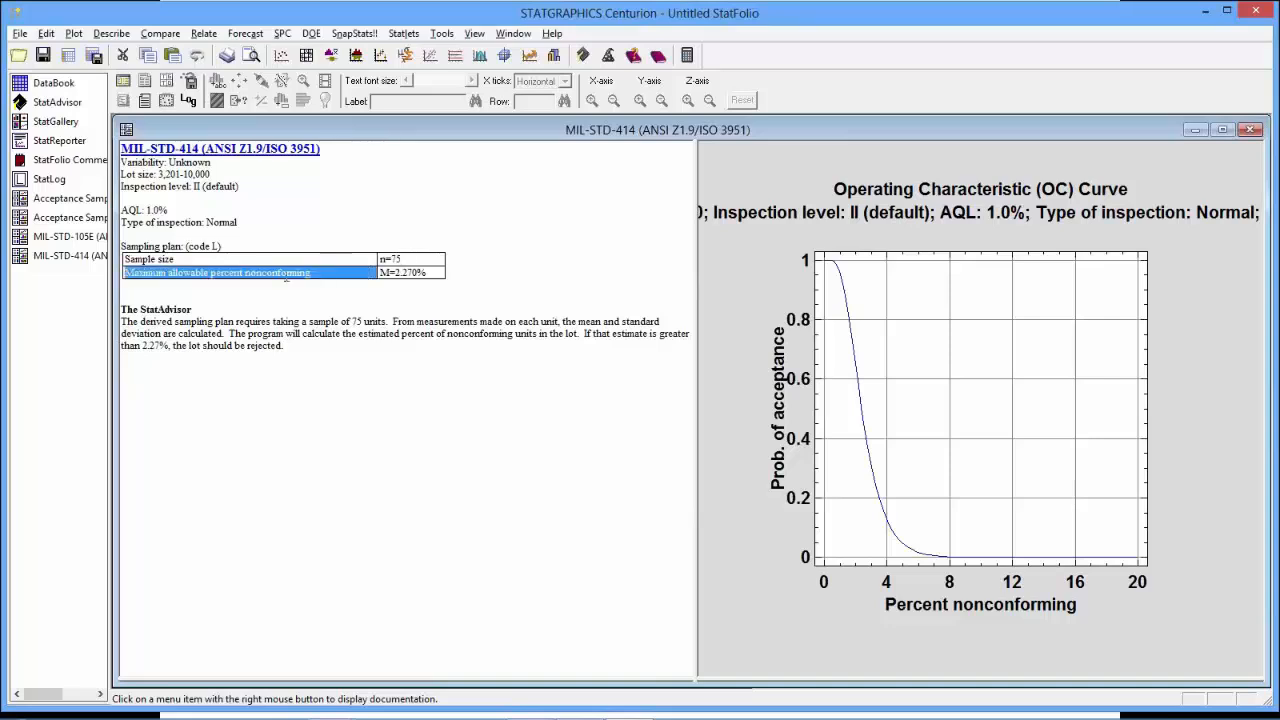
Clear the table highlight, switch to the presentation slides and advance to the Random Numbers slide.
left_click(434, 270)
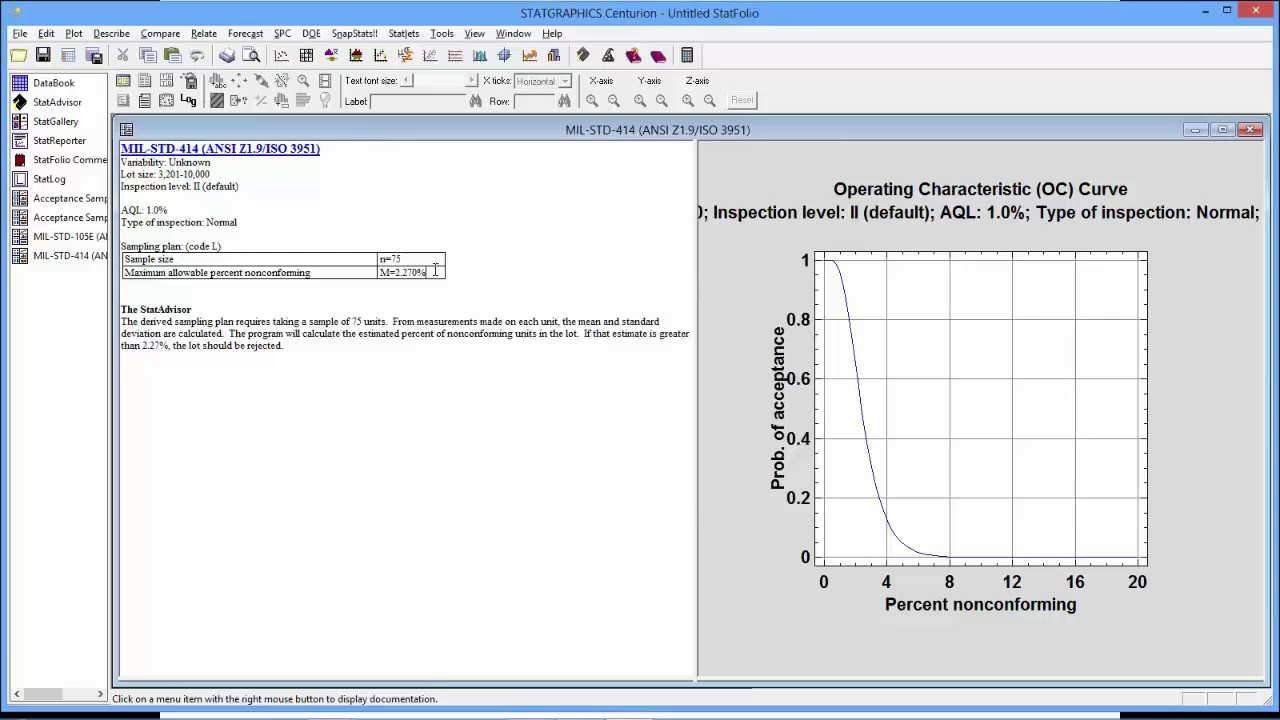
key("alt+Tab")
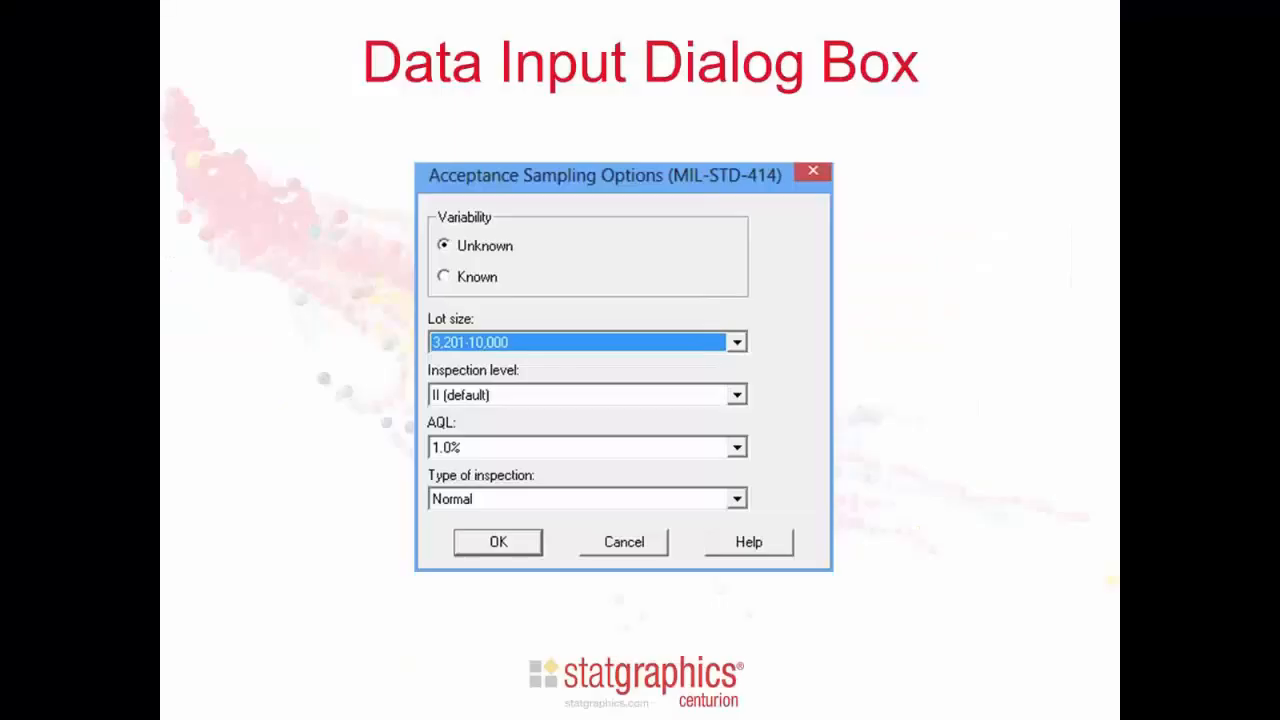
key("Right")
key("Right")
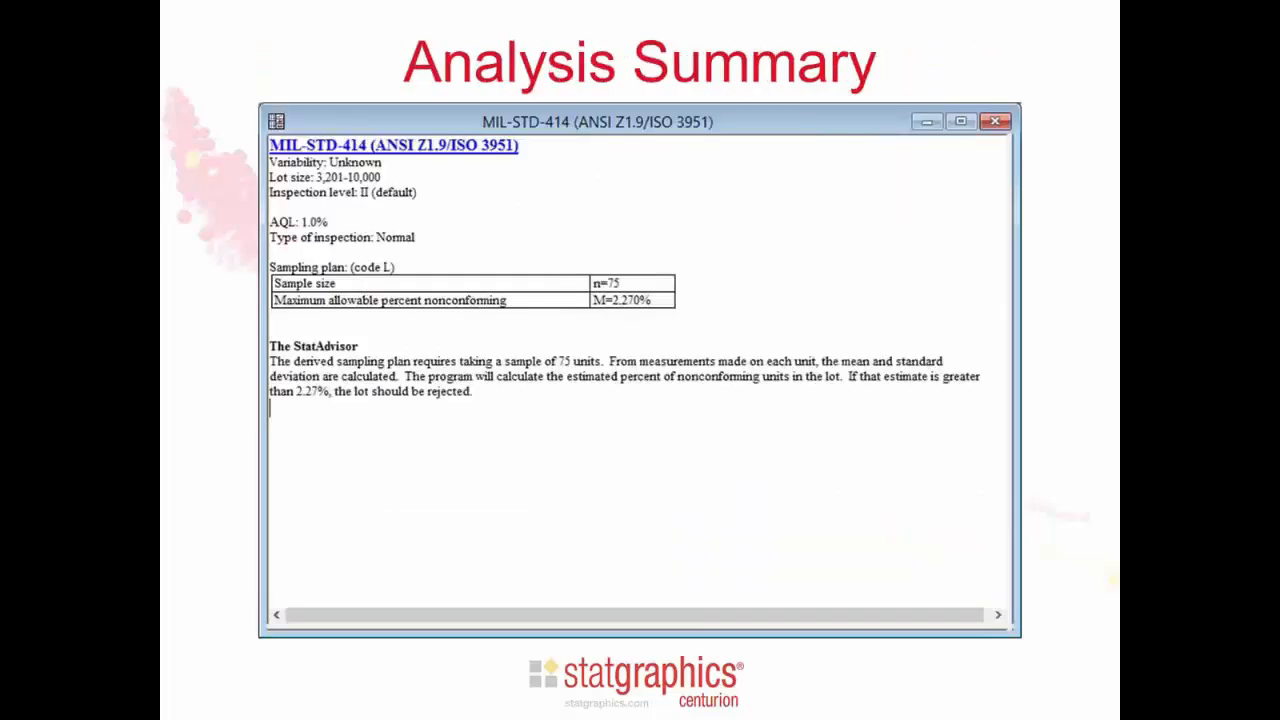
key("Right")
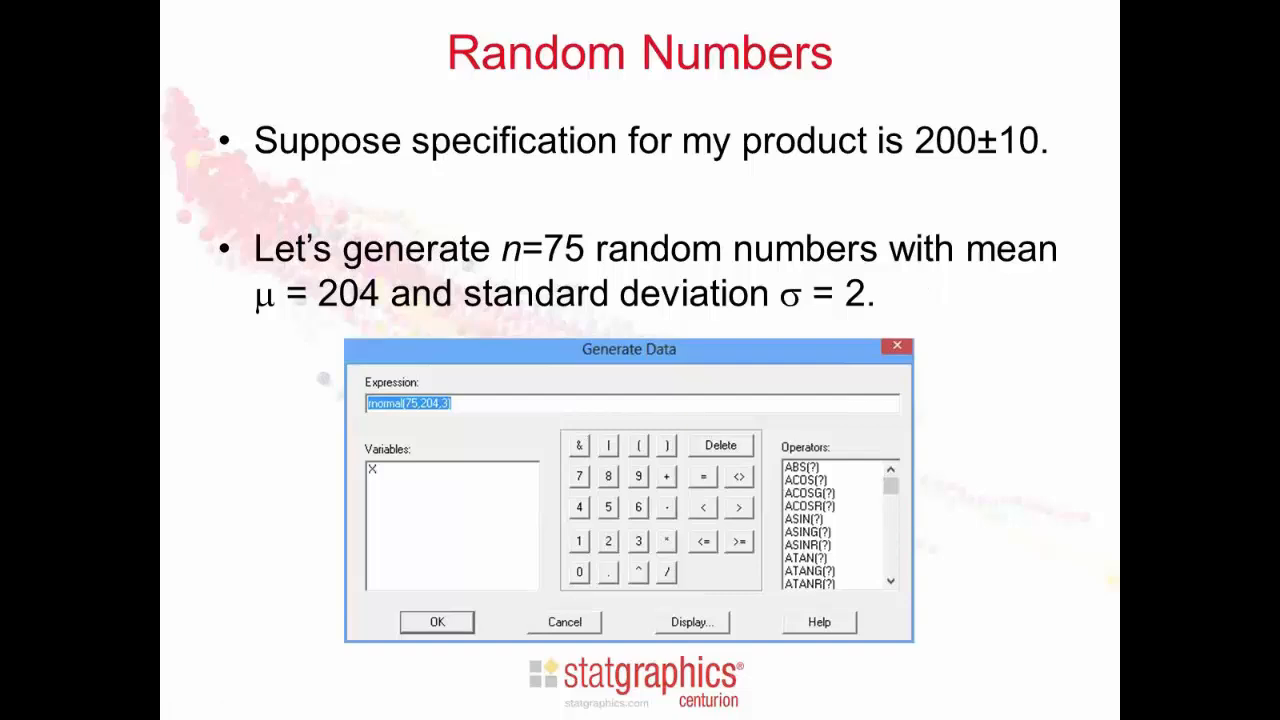
Switch back to STATGRAPHICS and rename the first DataBook column as X.
key("alt+Tab")
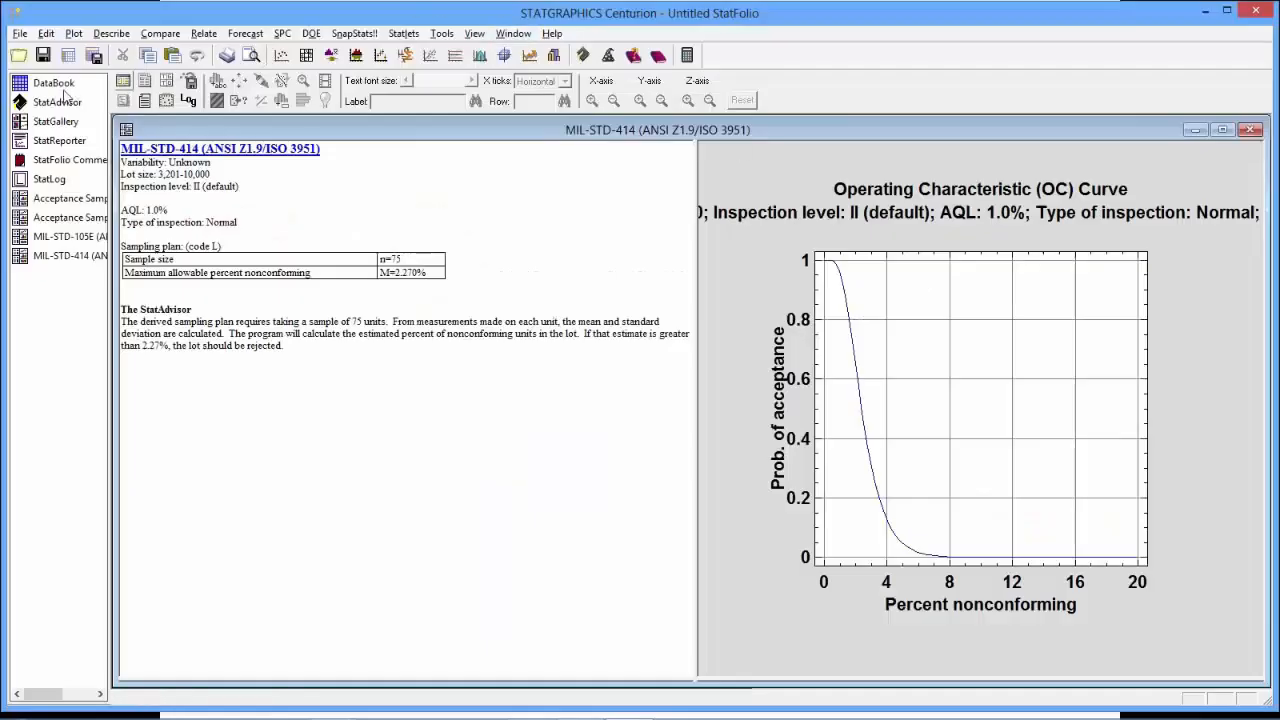
left_click(55, 84)
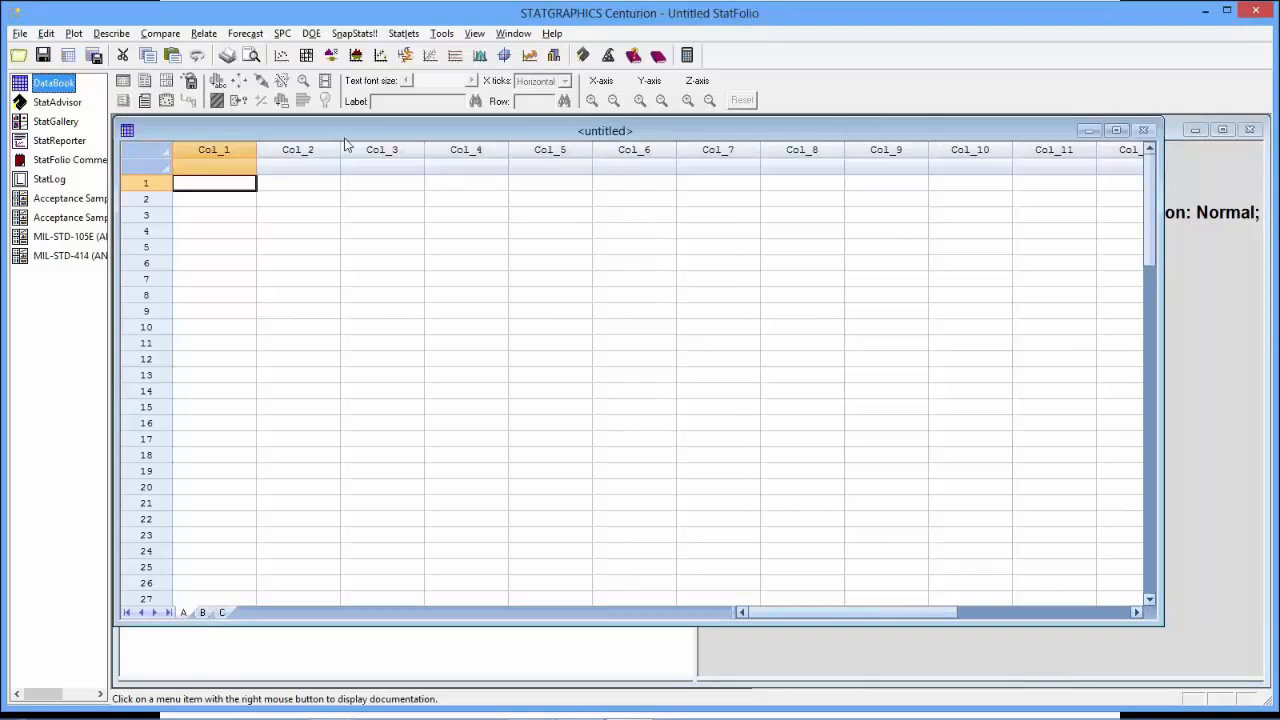
double_click(242, 153)
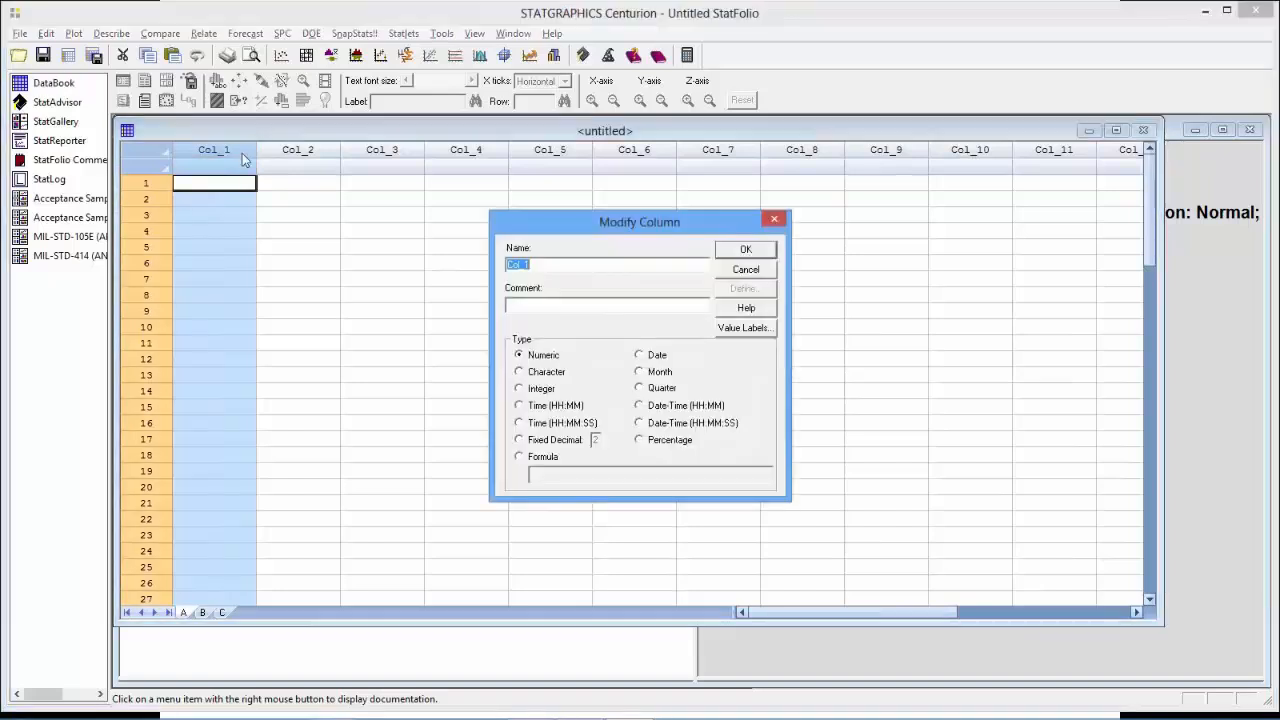
type("X")
left_click(722, 248)
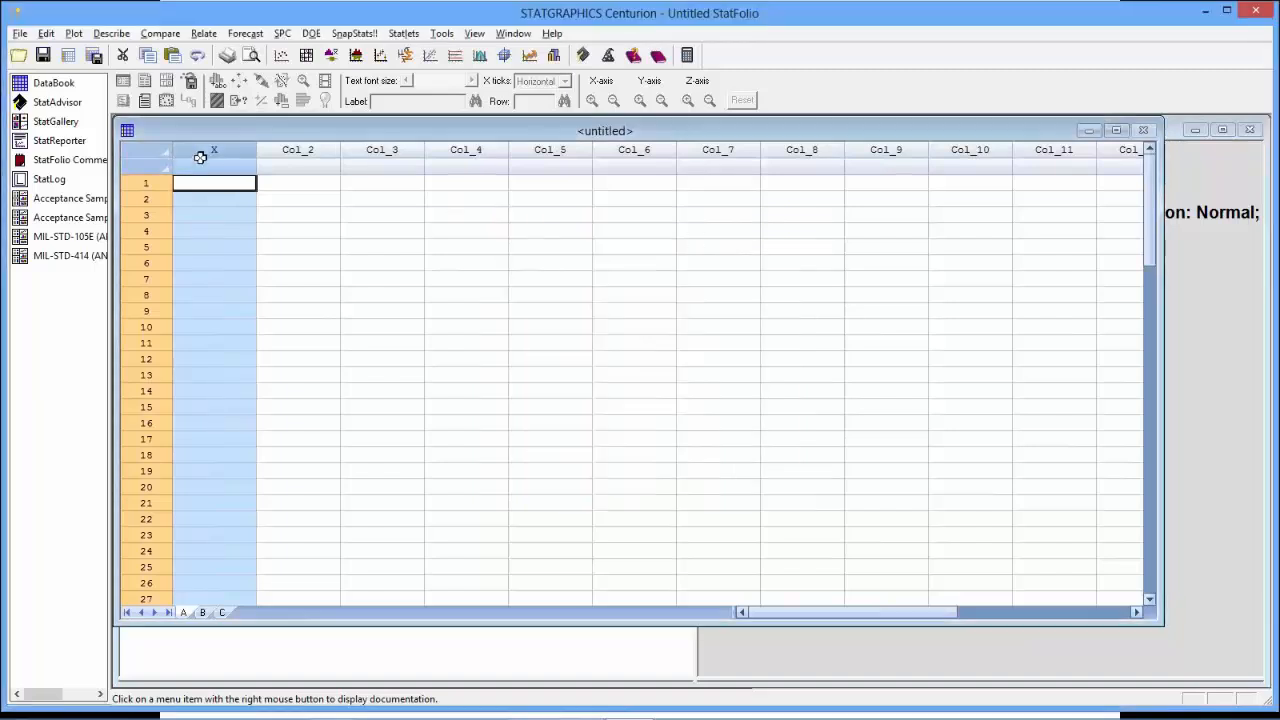
Generate 75 normal random numbers in column X with mean 204 and standard deviation 2, using the expression RNORMAL(75,204,2).
right_click(200, 163)
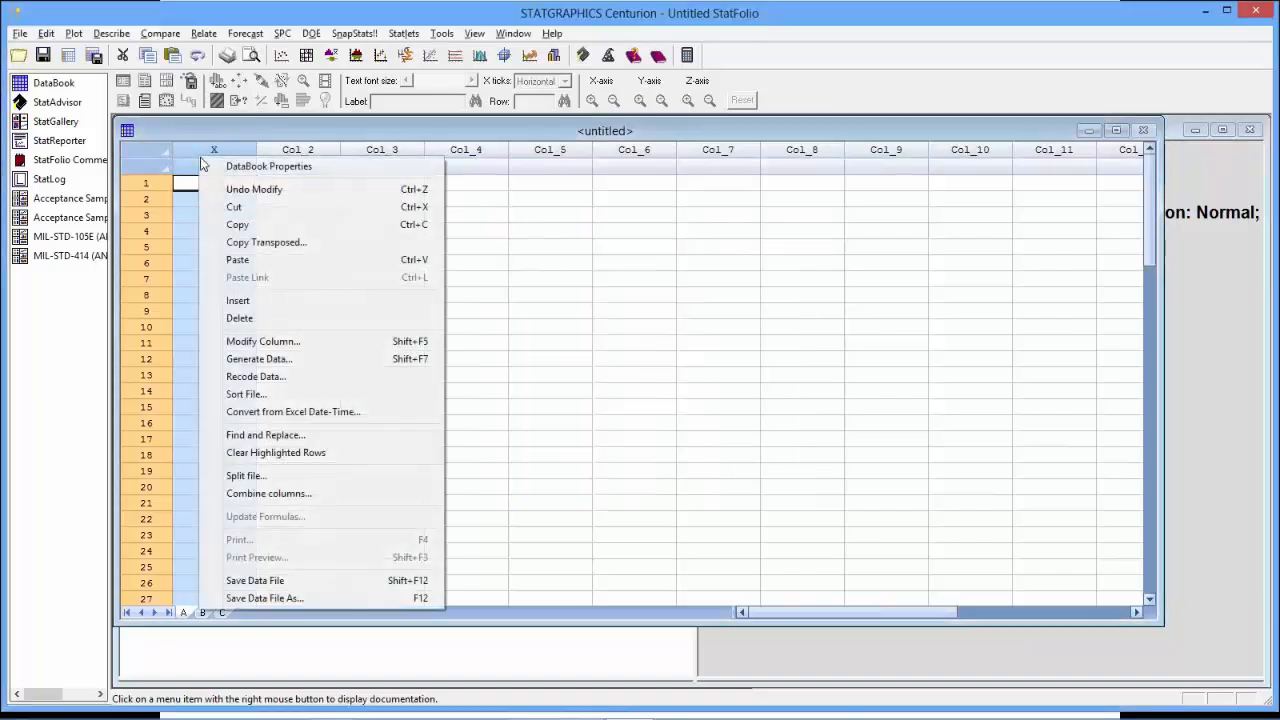
left_click(332, 358)
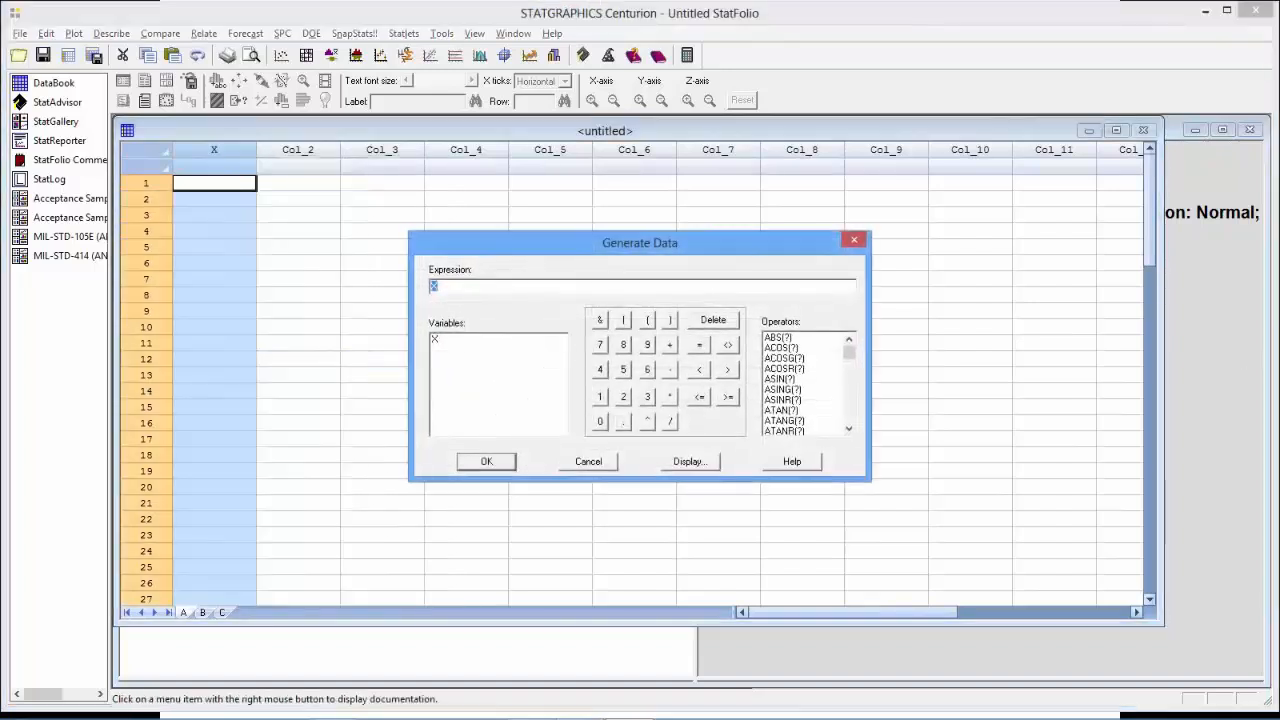
type("RNORMAL")
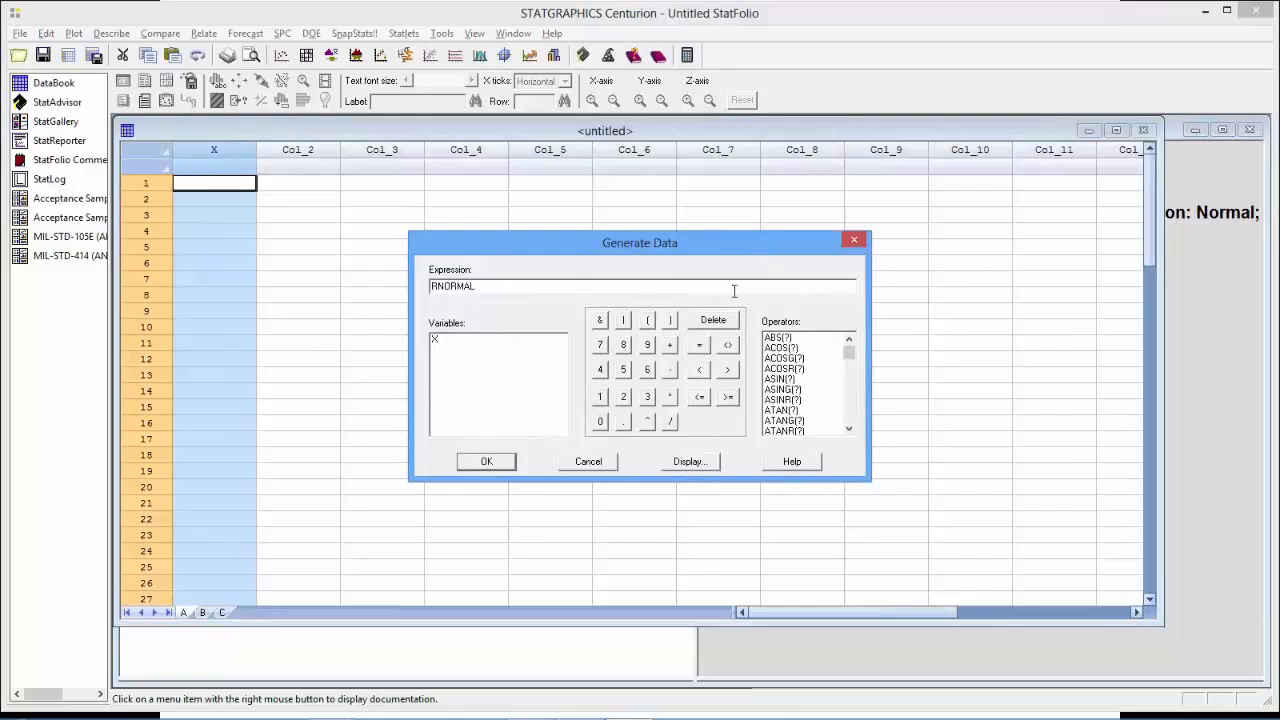
type("(75,204,2")
left_click(486, 460)
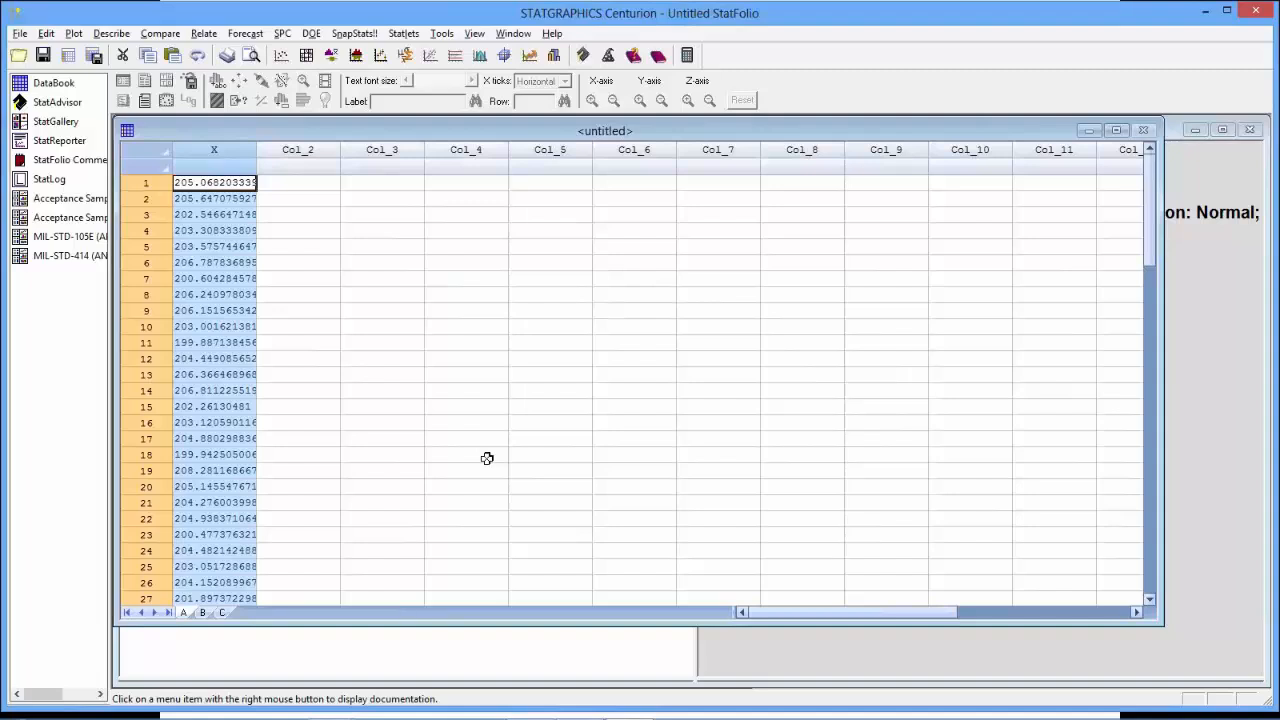
Reopen the MIL-STD-414 plan's input, keep its sampling options, and set the action to Analyze data sample with X as the data variable.
left_click(405, 658)
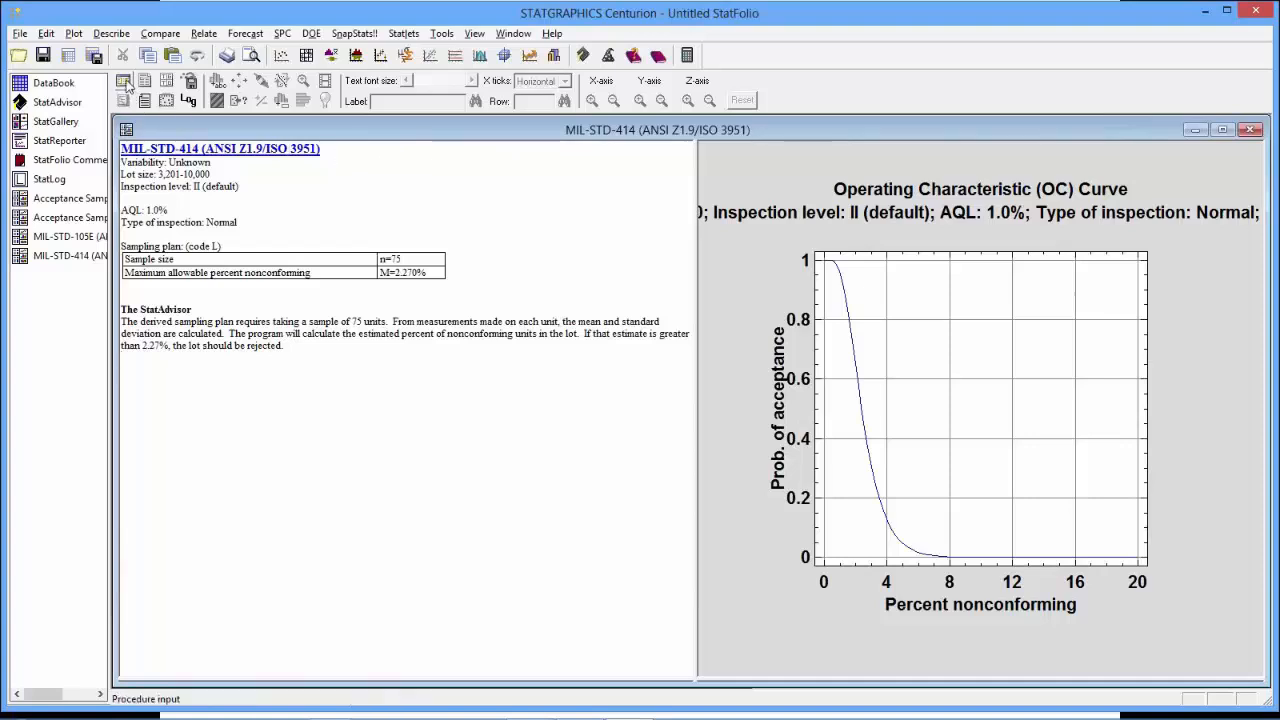
left_click(125, 84)
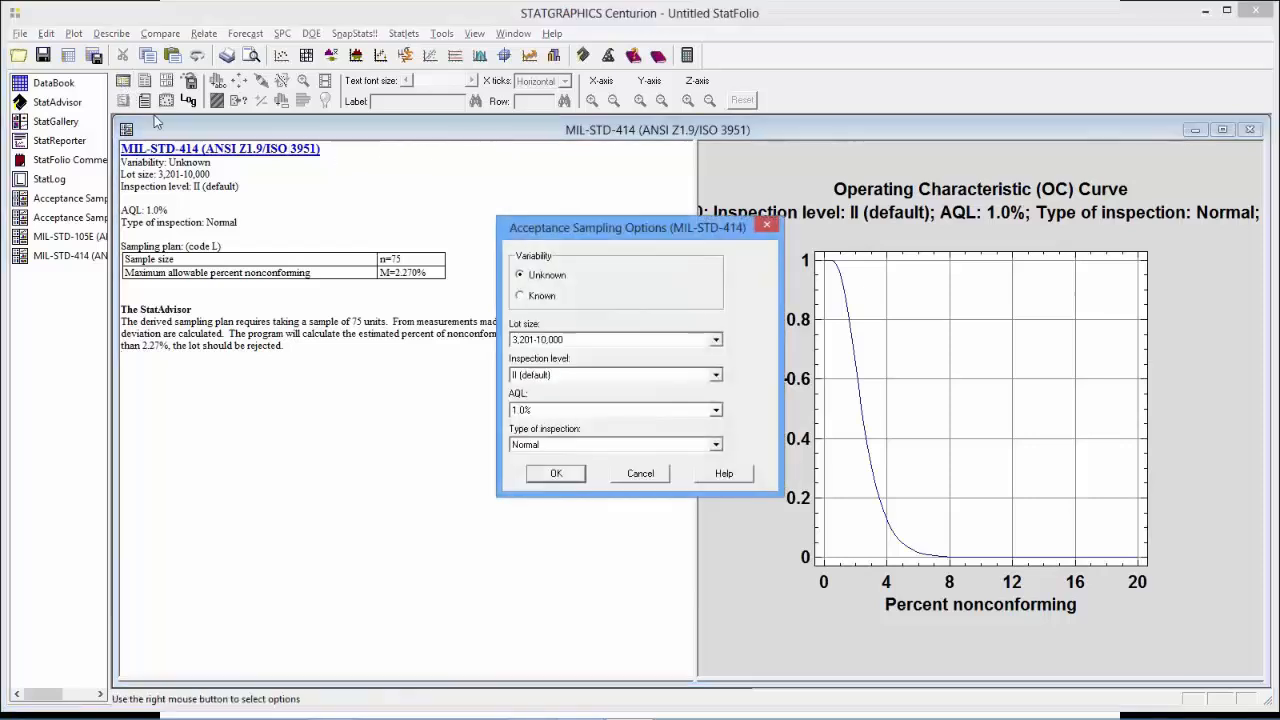
left_click(557, 474)
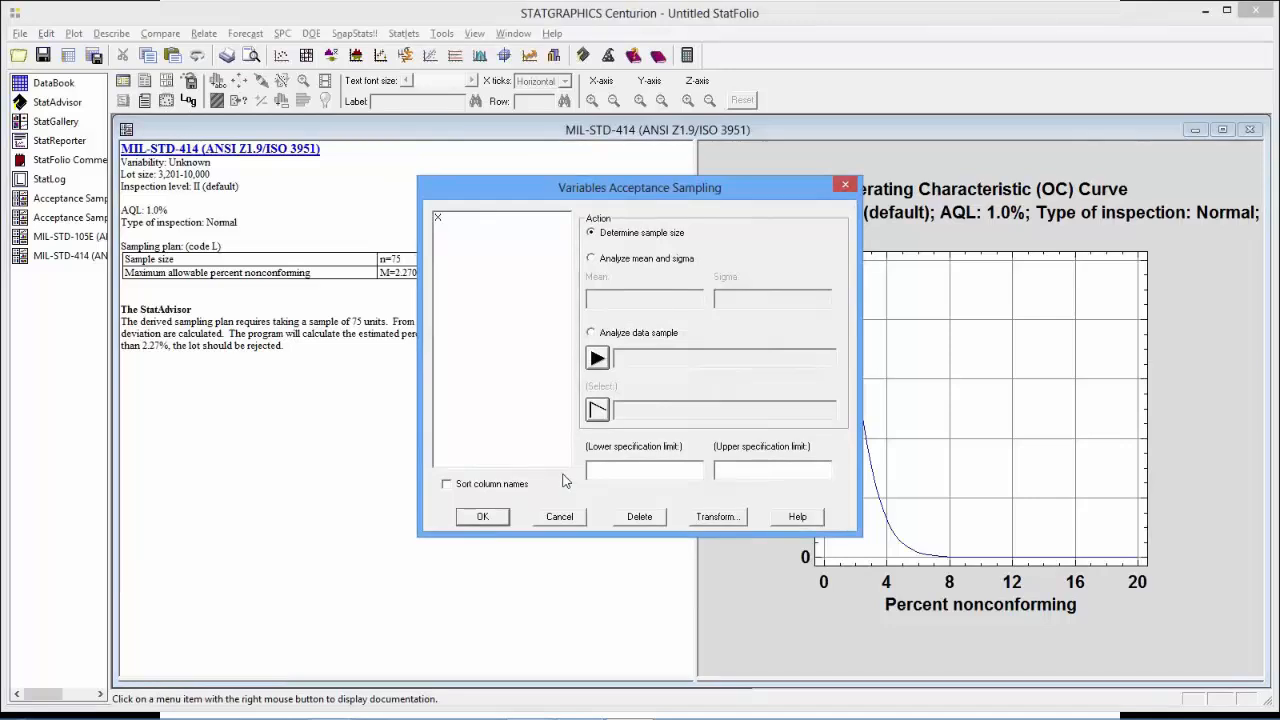
left_click(606, 336)
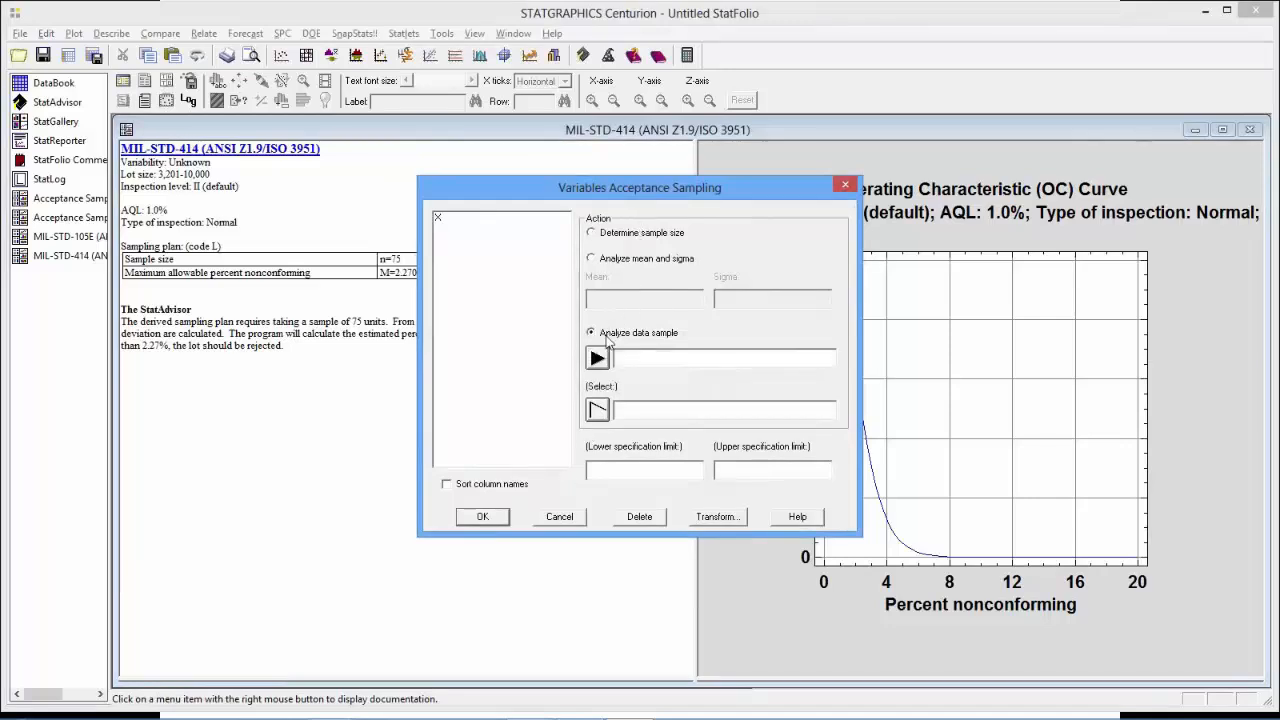
left_click(472, 219)
left_click(600, 360)
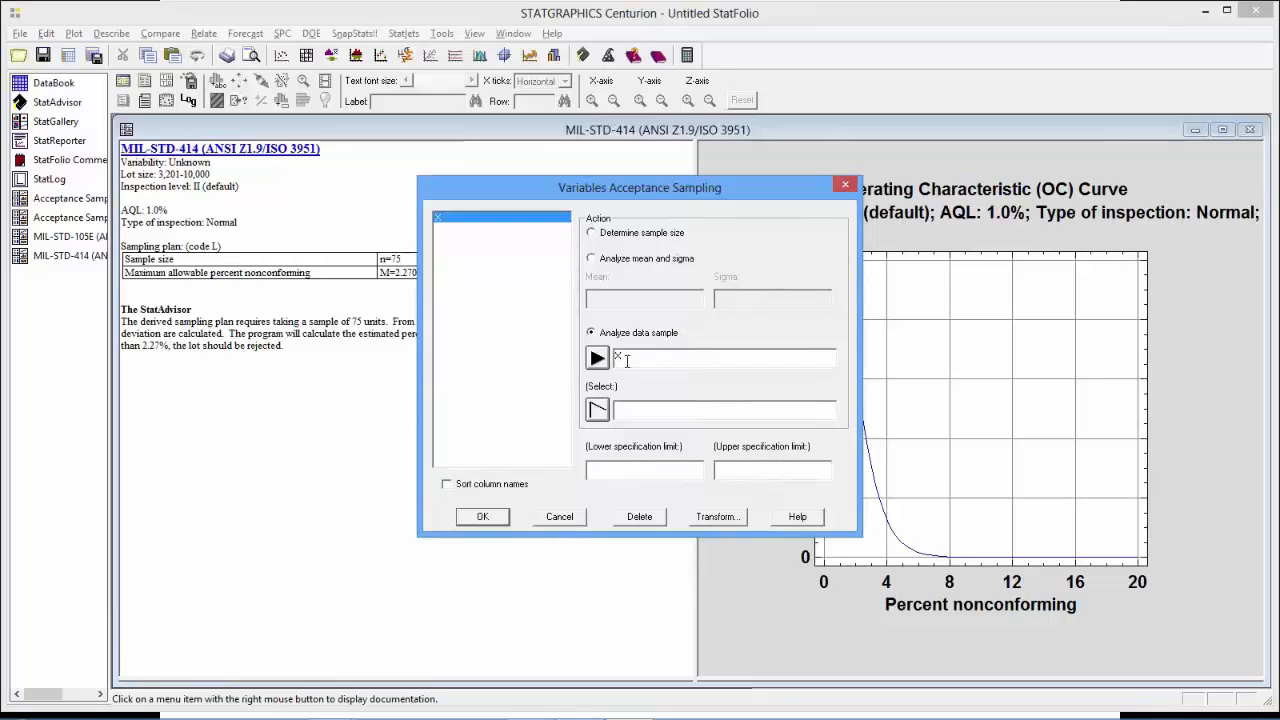
Set the lower specification limit to 190 and the upper specification limit to 210, and run the sample analysis.
left_click(659, 470)
type("190")
type("20")
key("BackSpace")
type("10")
left_click(481, 516)
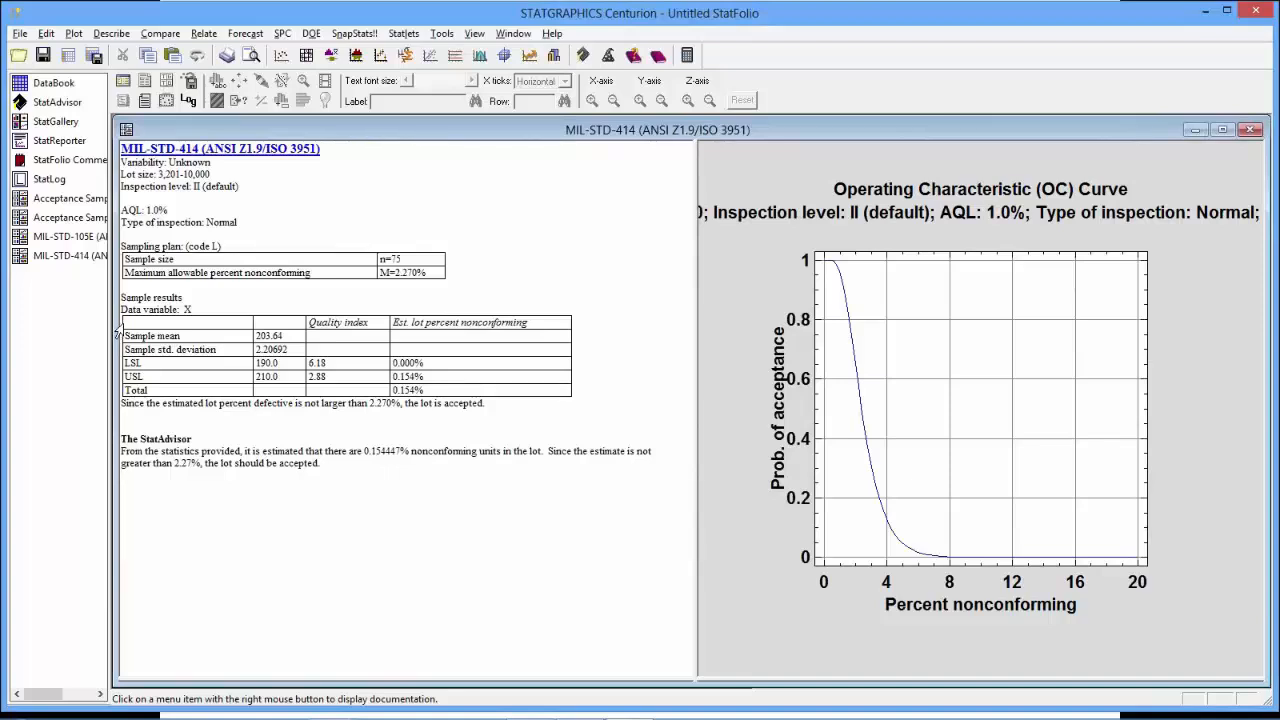
Examine the quality indices and estimated lot percent nonconforming in the Sample results table, and switch to the presentation slides.
left_click_drag(118, 326, 106, 394)
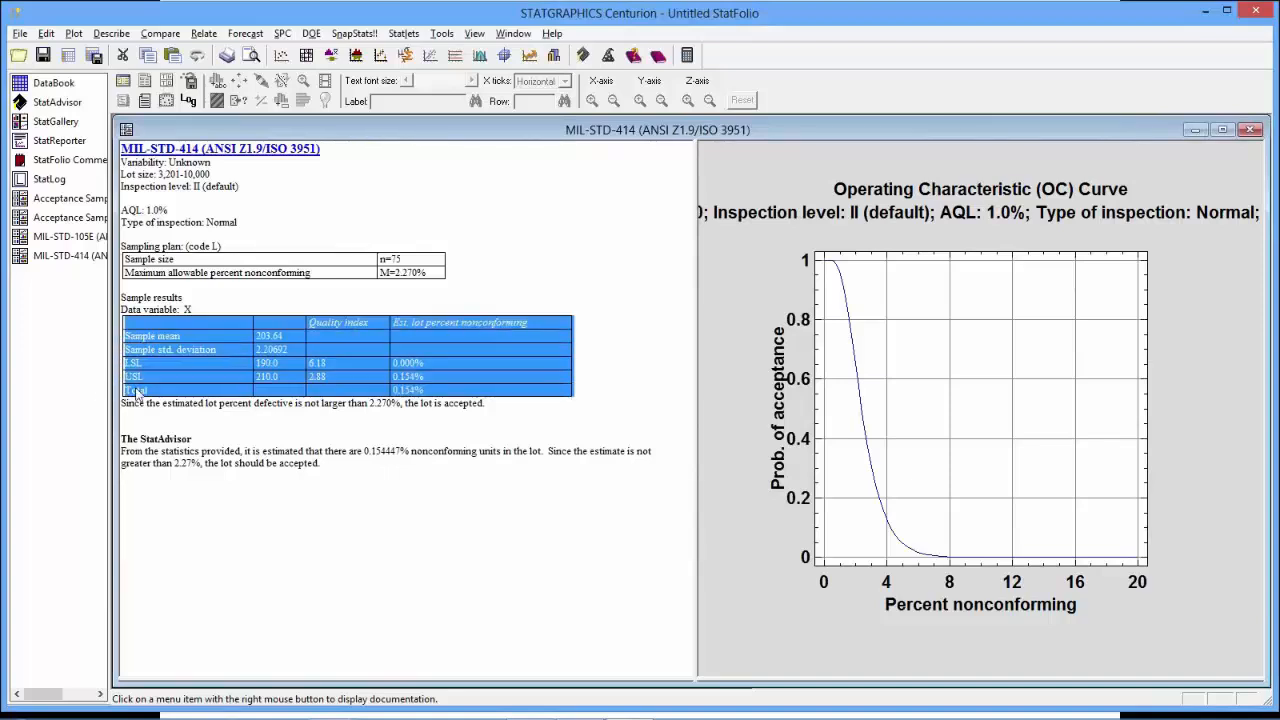
left_click(572, 405)
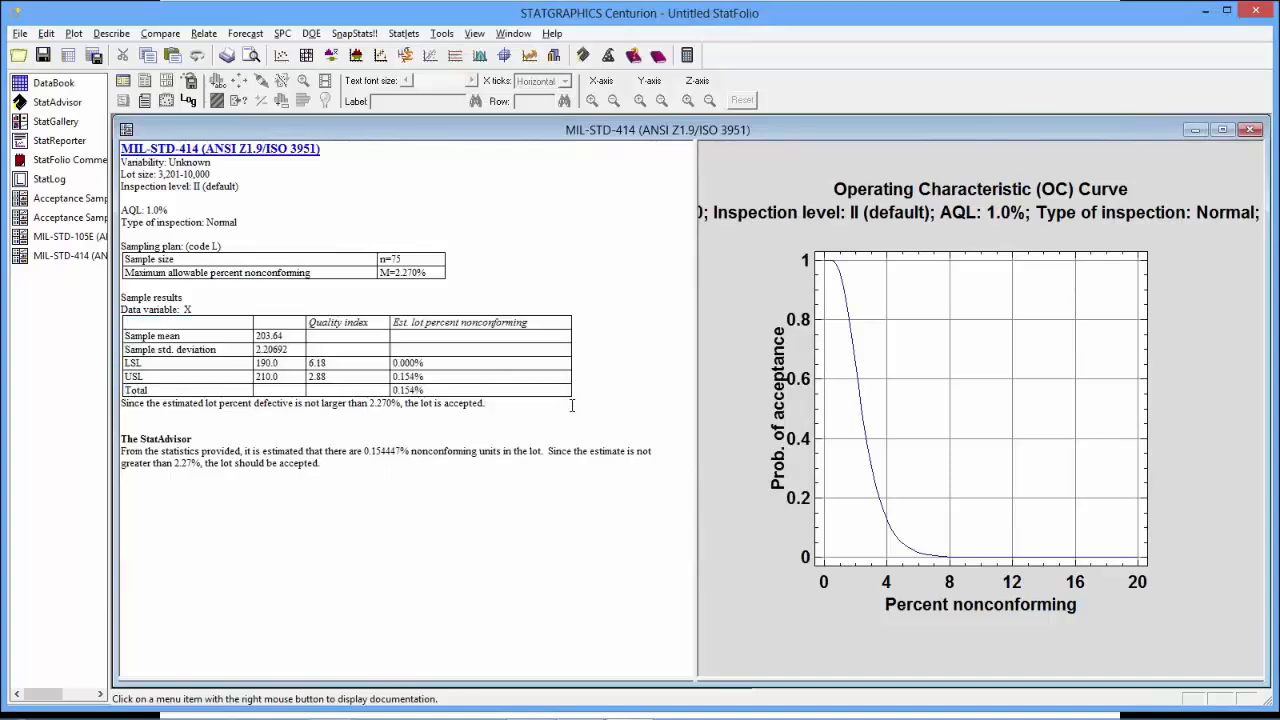
left_click(343, 363)
left_click(337, 378)
left_click_drag(328, 377, 310, 378)
left_click(353, 374)
left_click(354, 365)
left_click_drag(431, 390, 396, 390)
left_click(449, 390)
left_click(456, 393)
left_click_drag(449, 386, 436, 364)
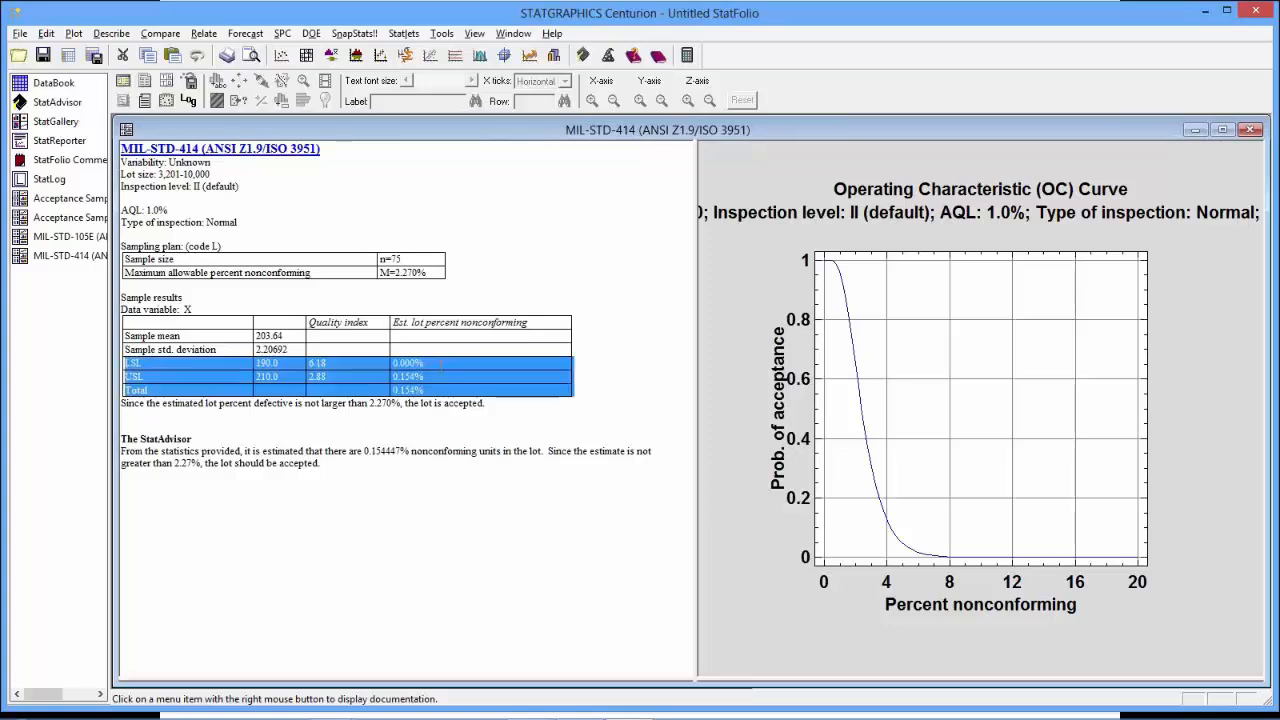
left_click(511, 406)
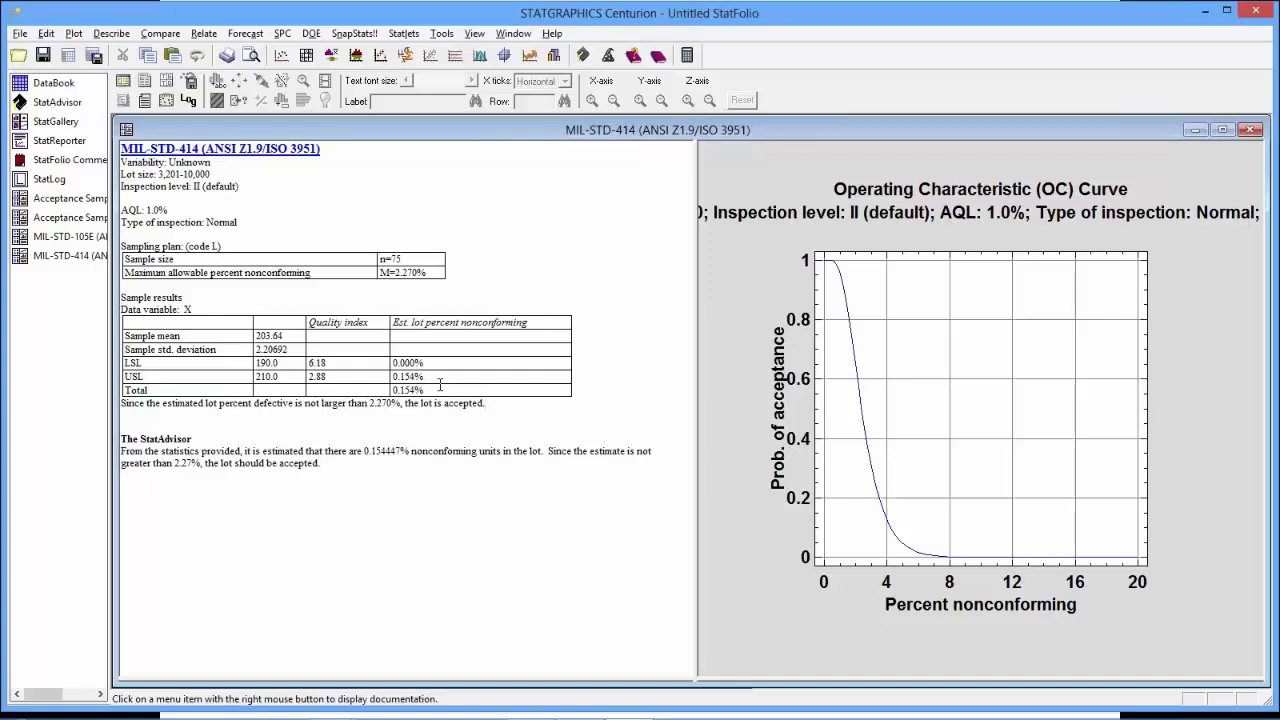
key("alt+Tab")
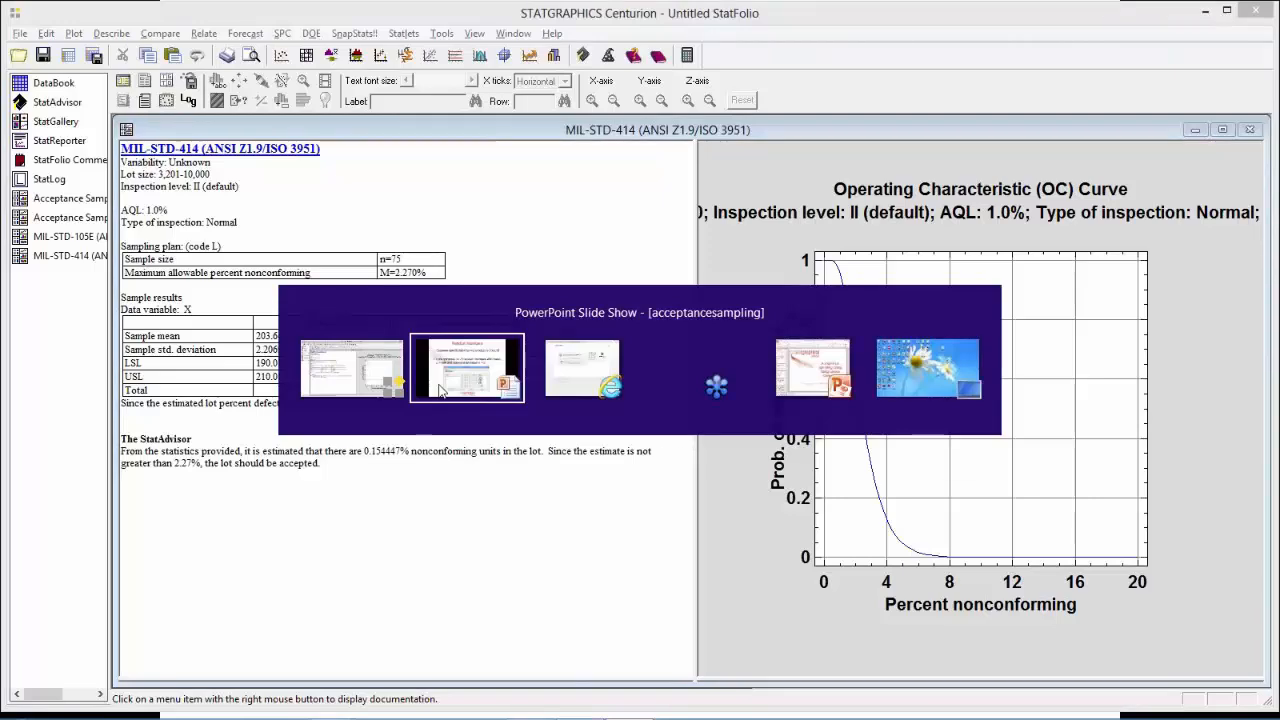
left_click(440, 390)
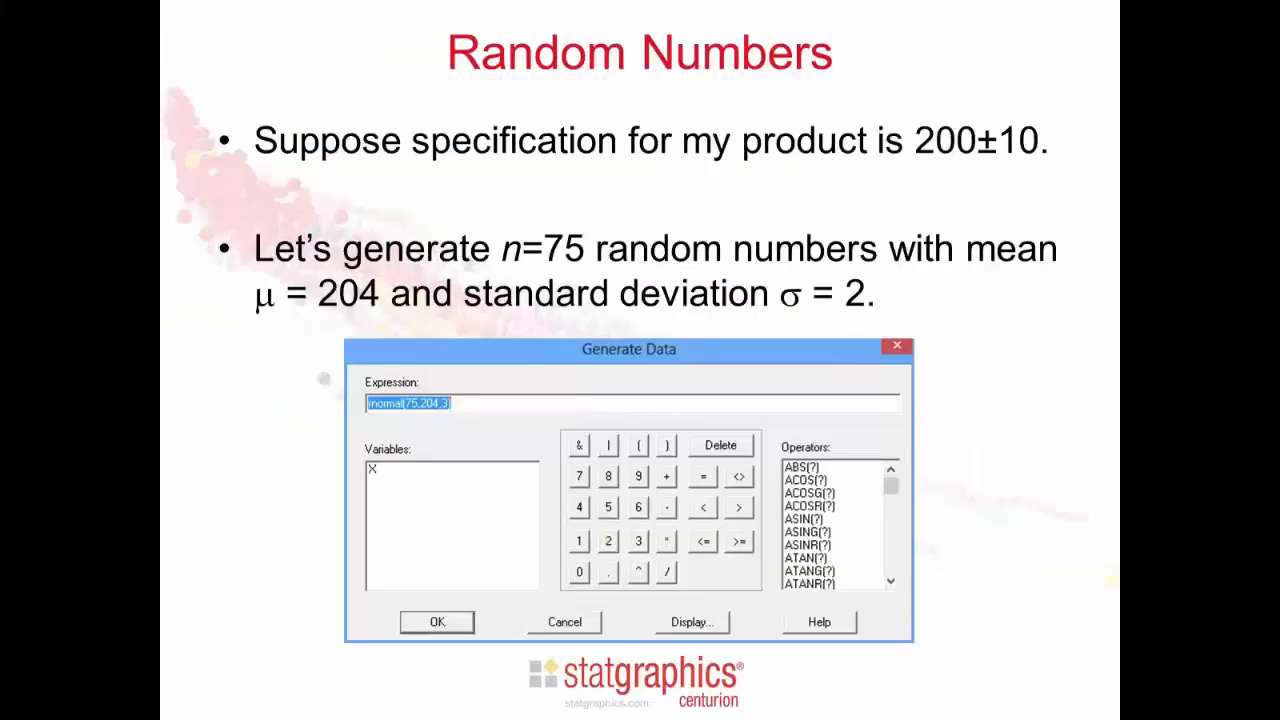
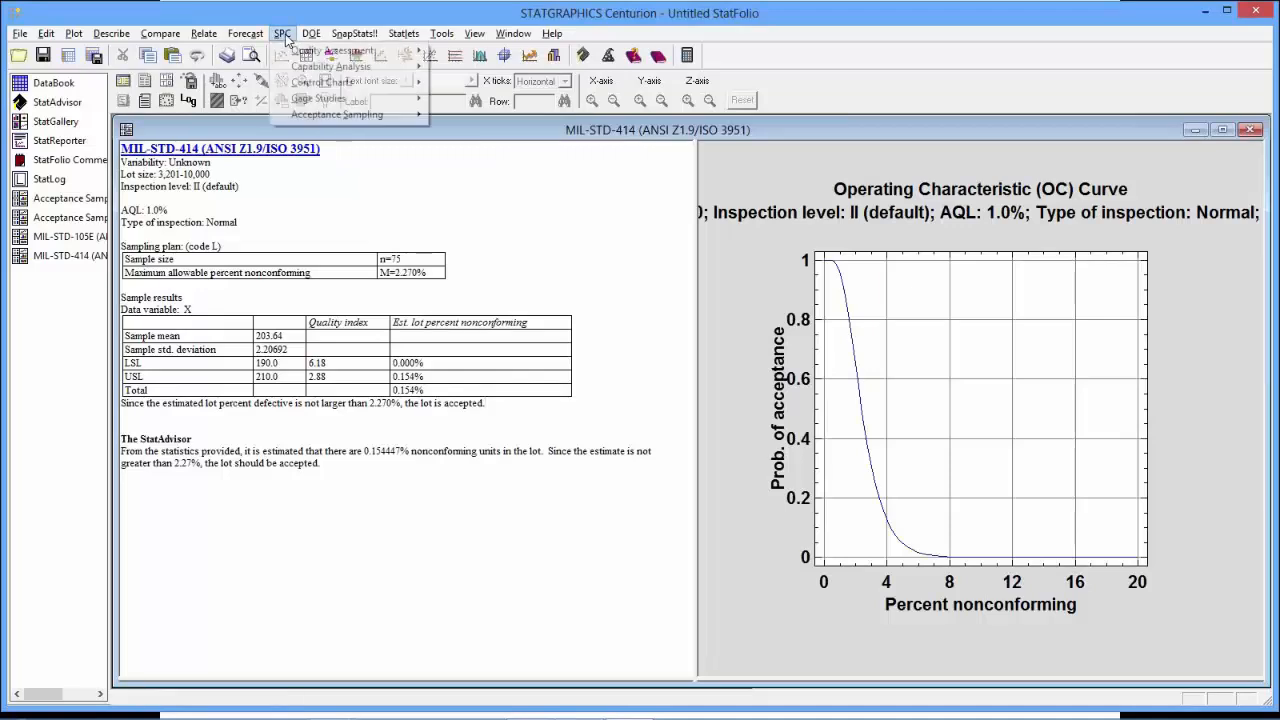
Start a MIL-STD-1916 acceptance sampling plan for attributes in STATGRAPHICS with the 3,073-5,440 lot size range.
mouse_move(337, 116)
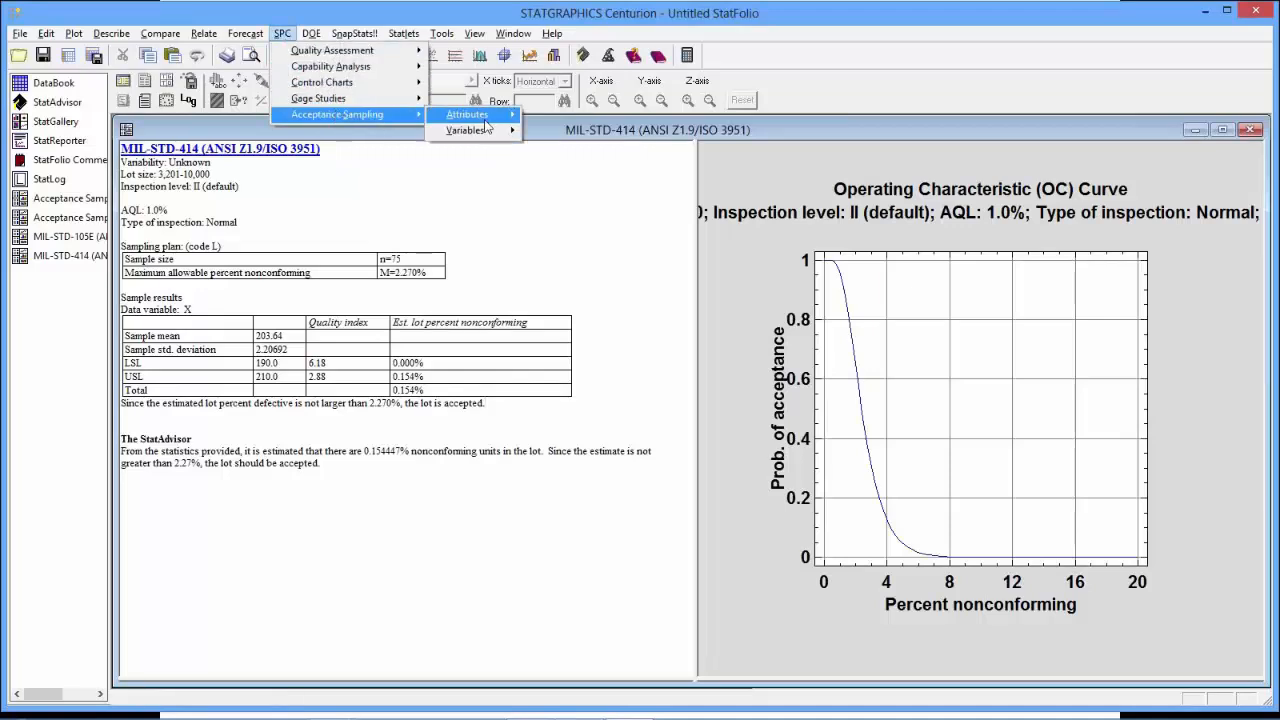
mouse_move(468, 115)
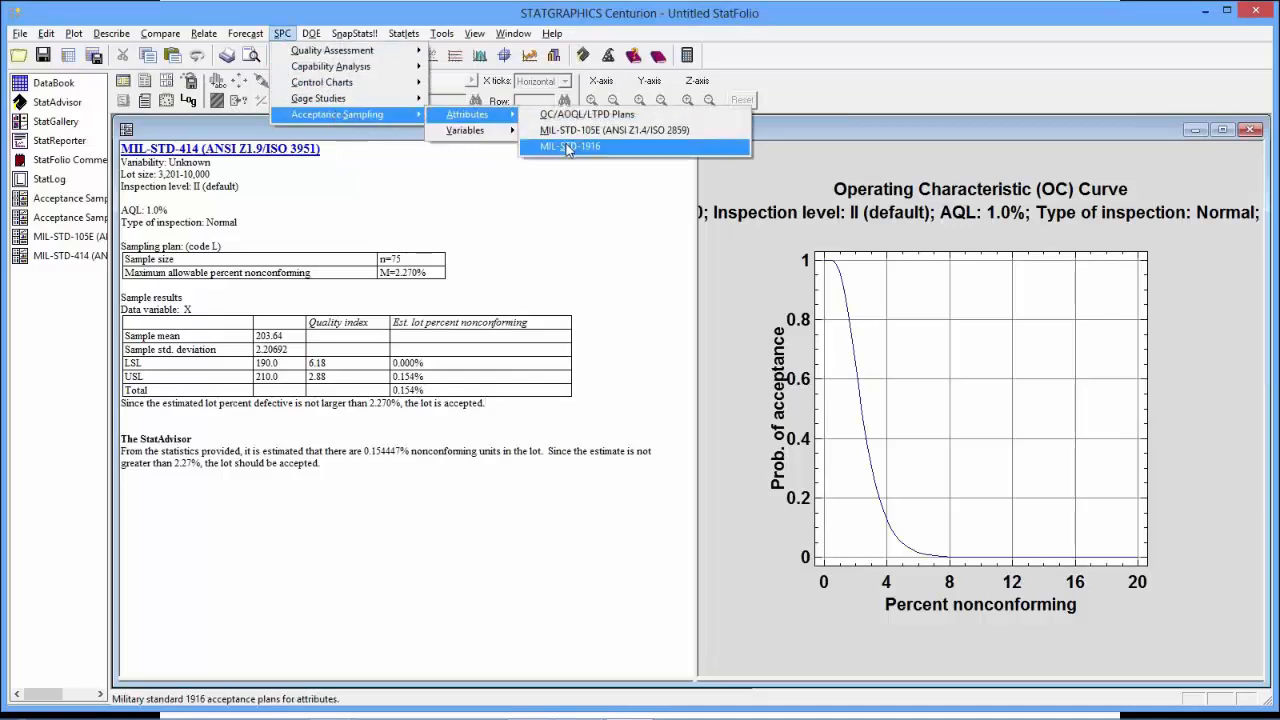
left_click(567, 147)
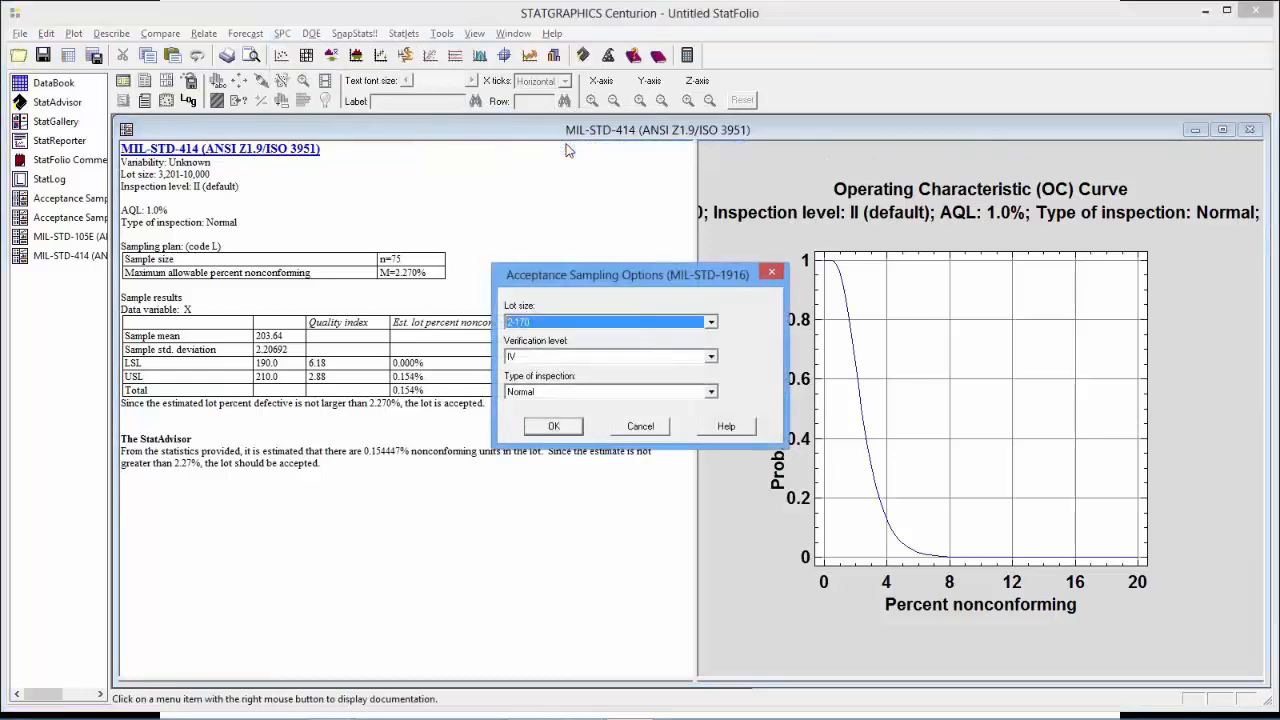
left_click(713, 323)
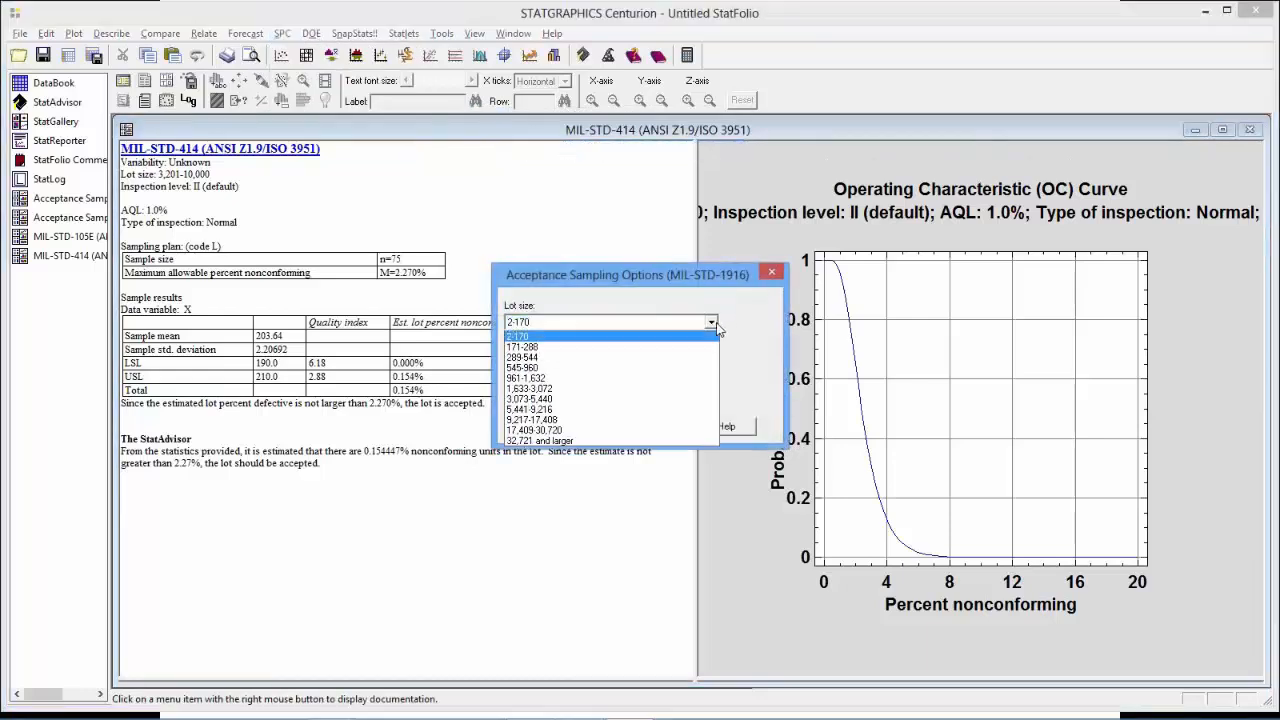
left_click(603, 400)
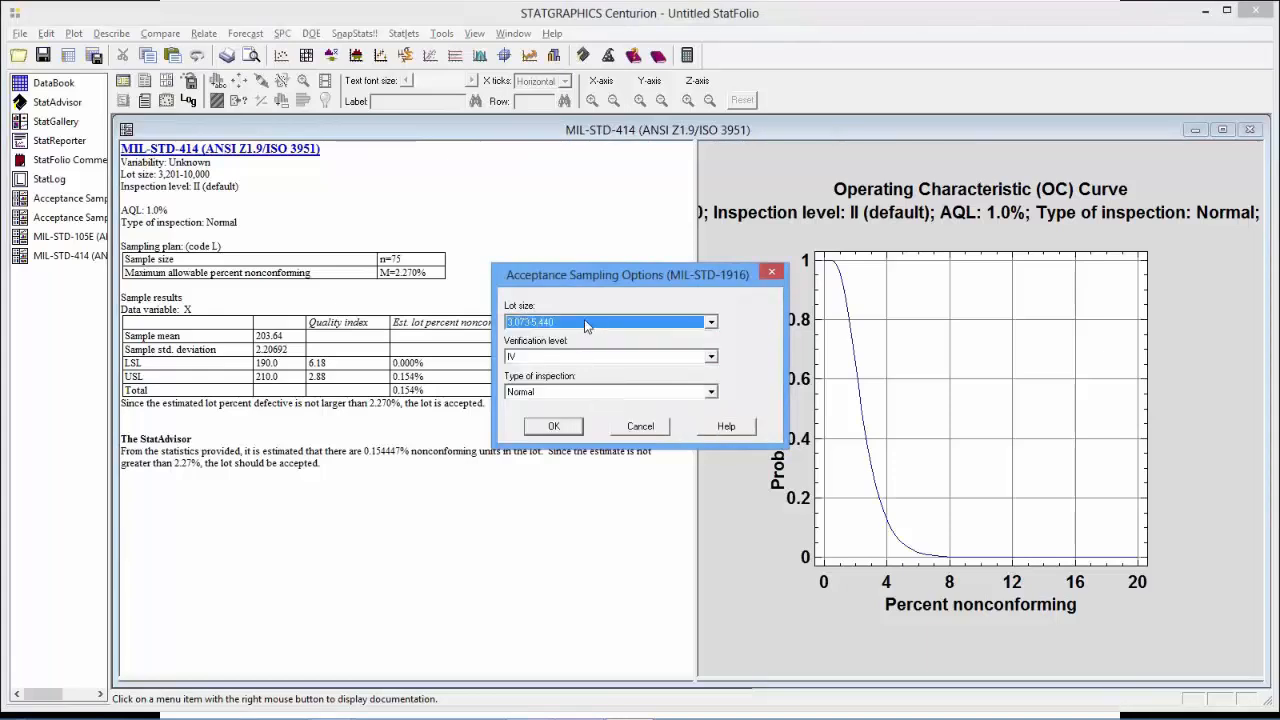
Review the level and inspection choices, keep verification level IV and Normal inspection, and generate the MIL-STD-1916 attributes plan.
left_click(711, 360)
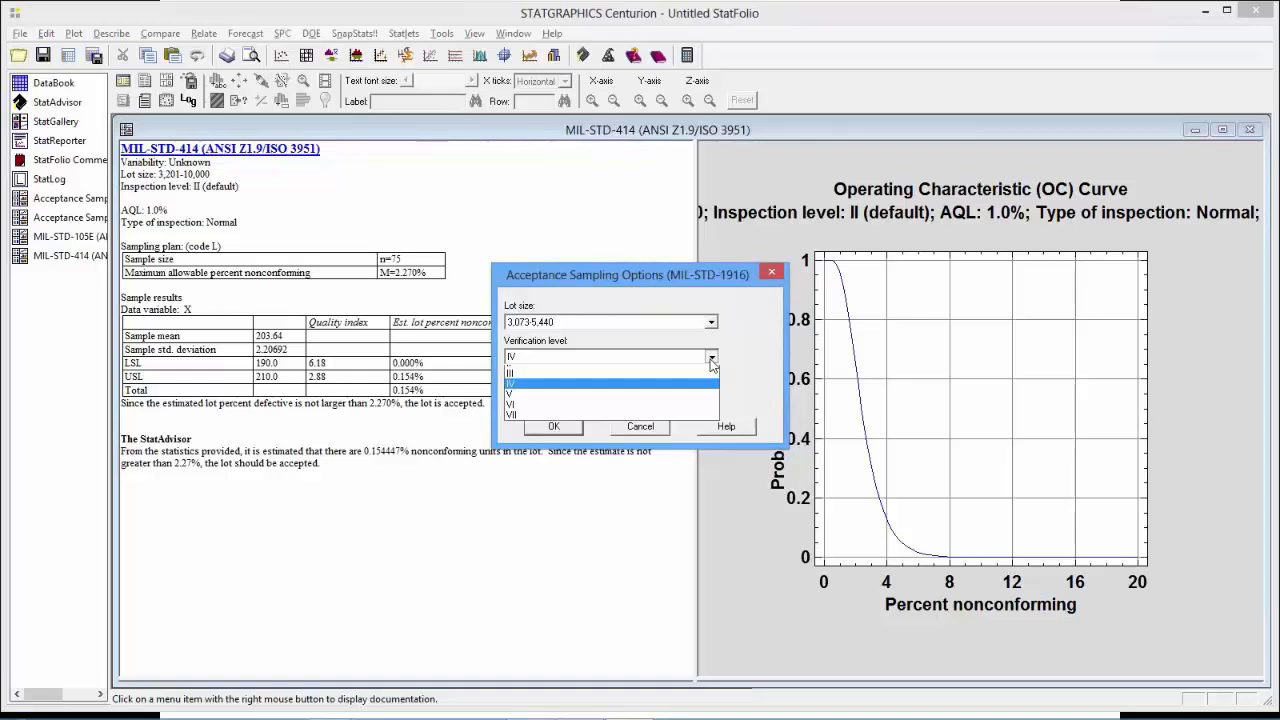
left_click(768, 357)
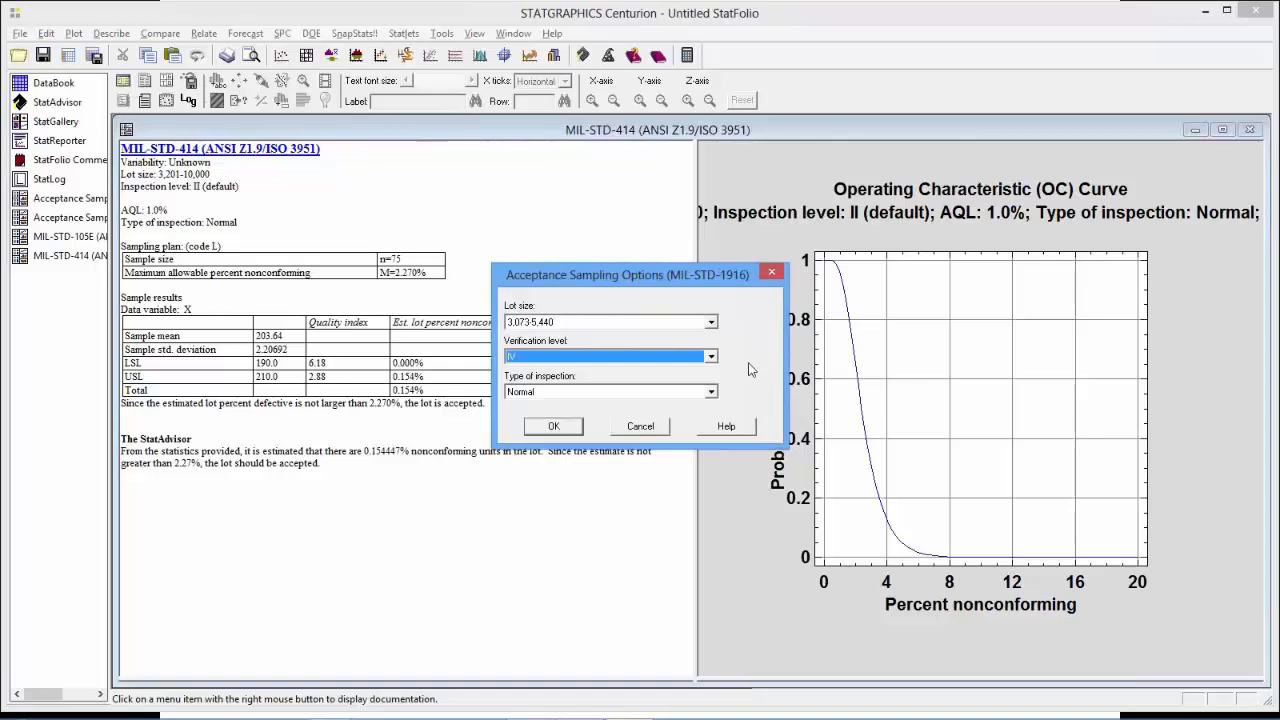
left_click(712, 393)
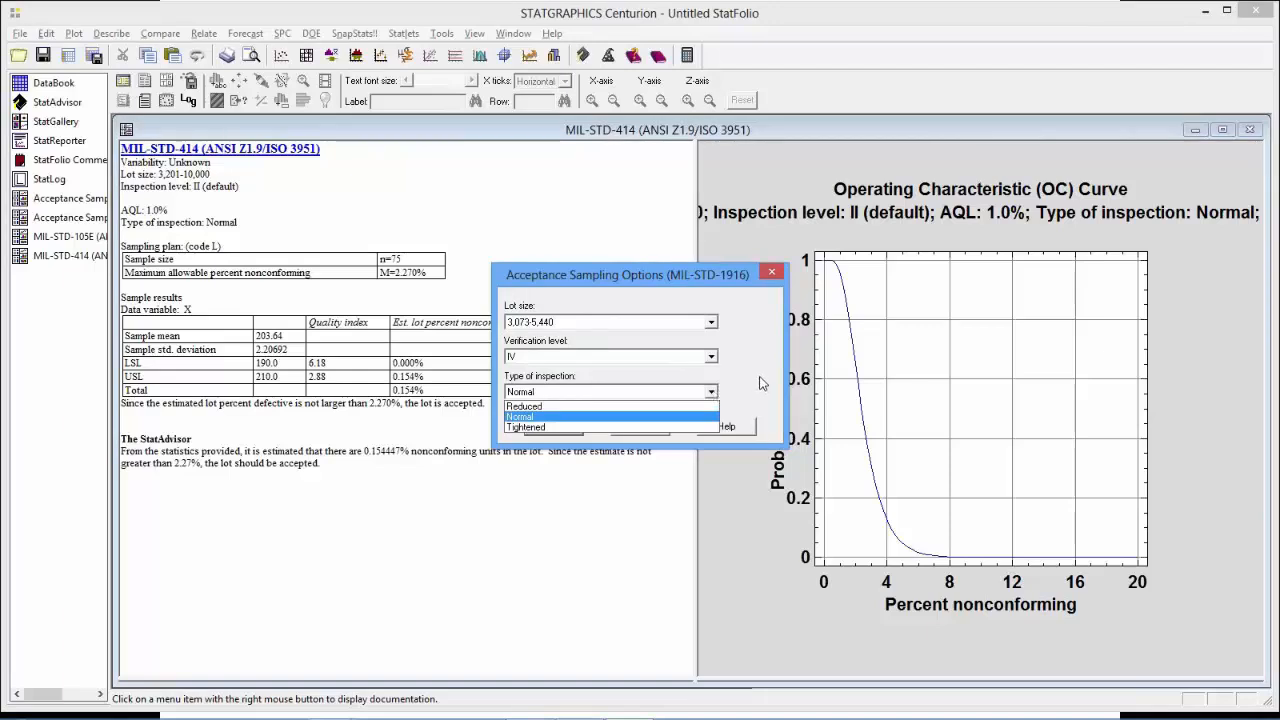
left_click(760, 383)
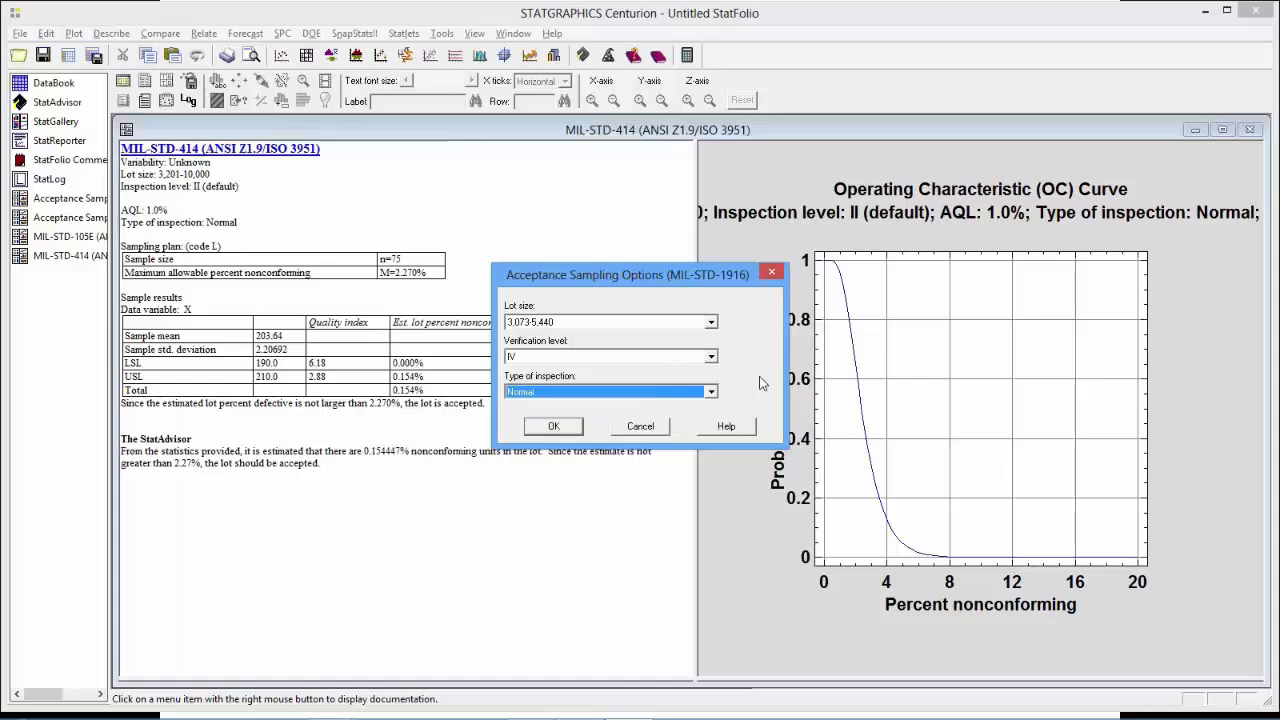
left_click(554, 427)
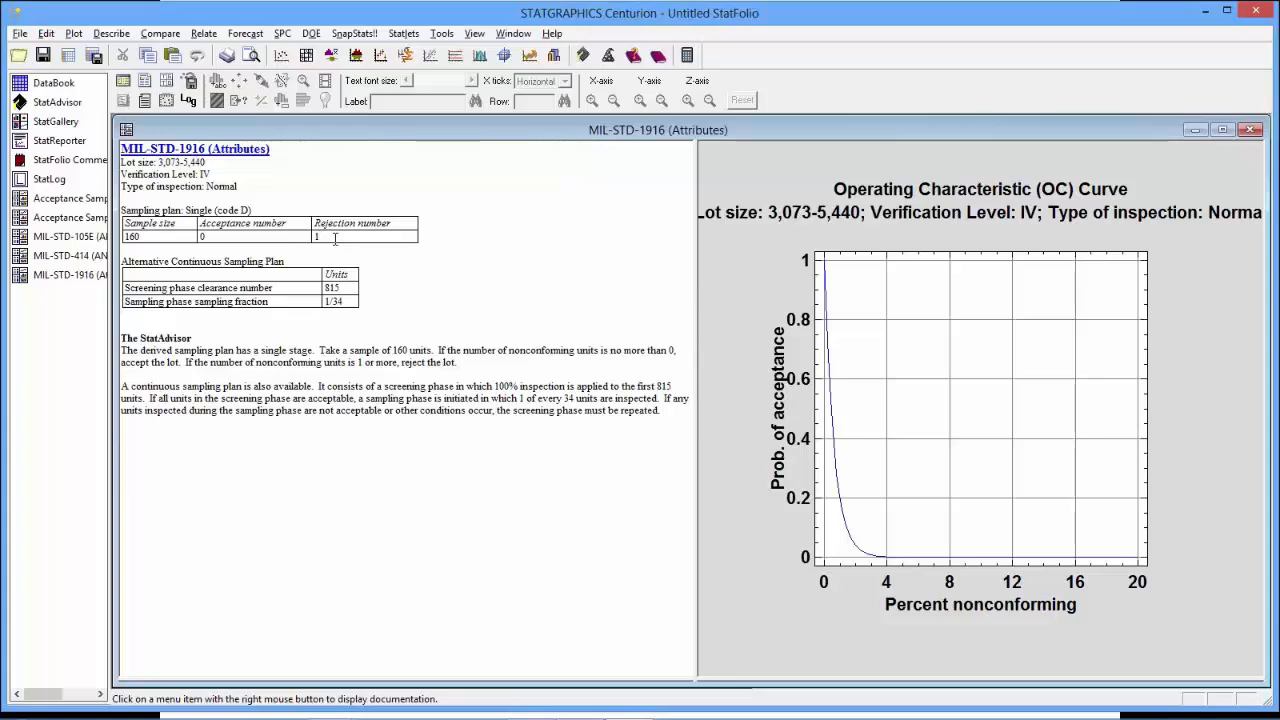
Examine the MIL-STD-1916 single sampling plan and view its OC curve enlarged, returning to the split view.
left_click(261, 238)
left_click(168, 238)
double_click(1094, 377)
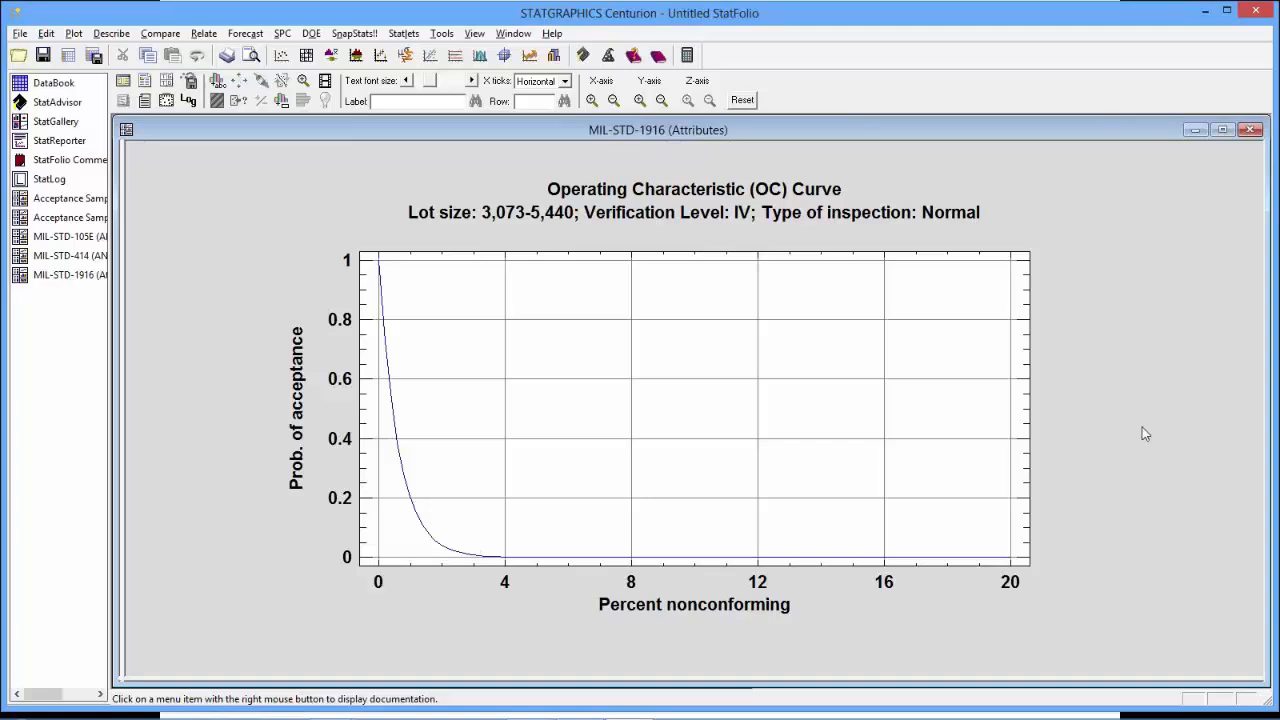
double_click(1181, 418)
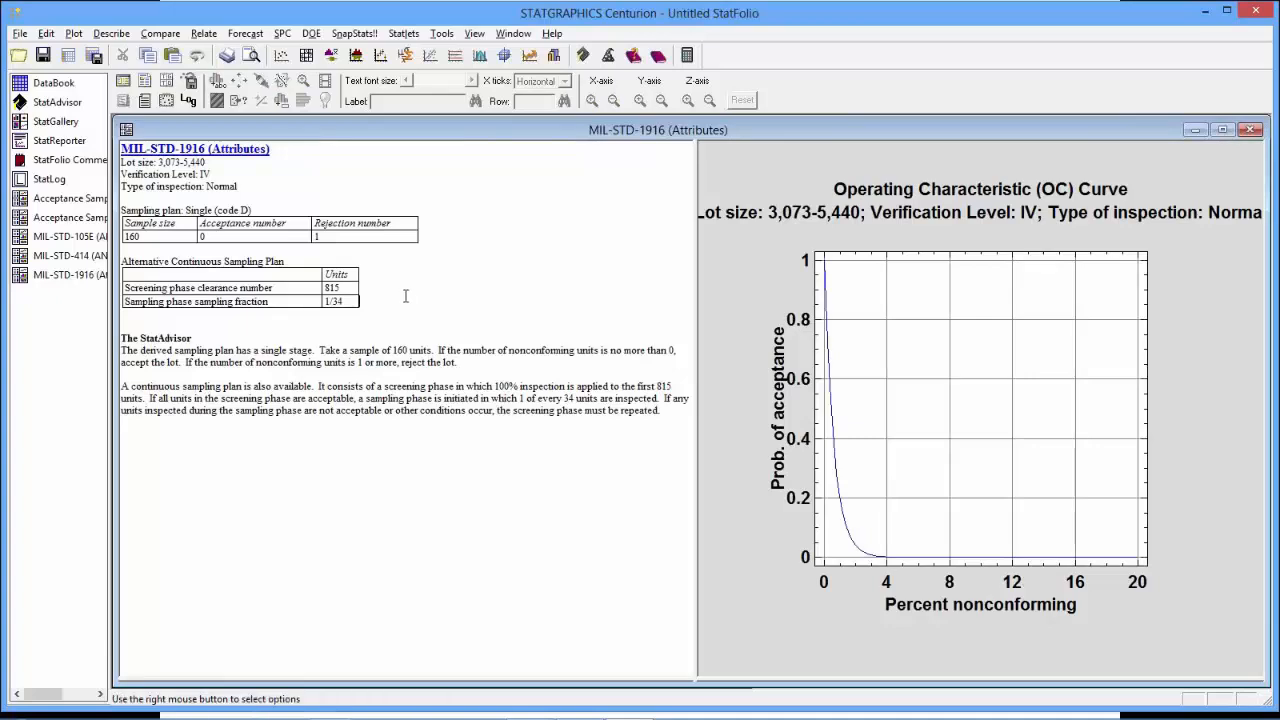
Review the Alternative Continuous Sampling Plan table, and switch to the presentation's Analysis Summary slide.
left_click(310, 268)
left_click(288, 289)
left_click(276, 304)
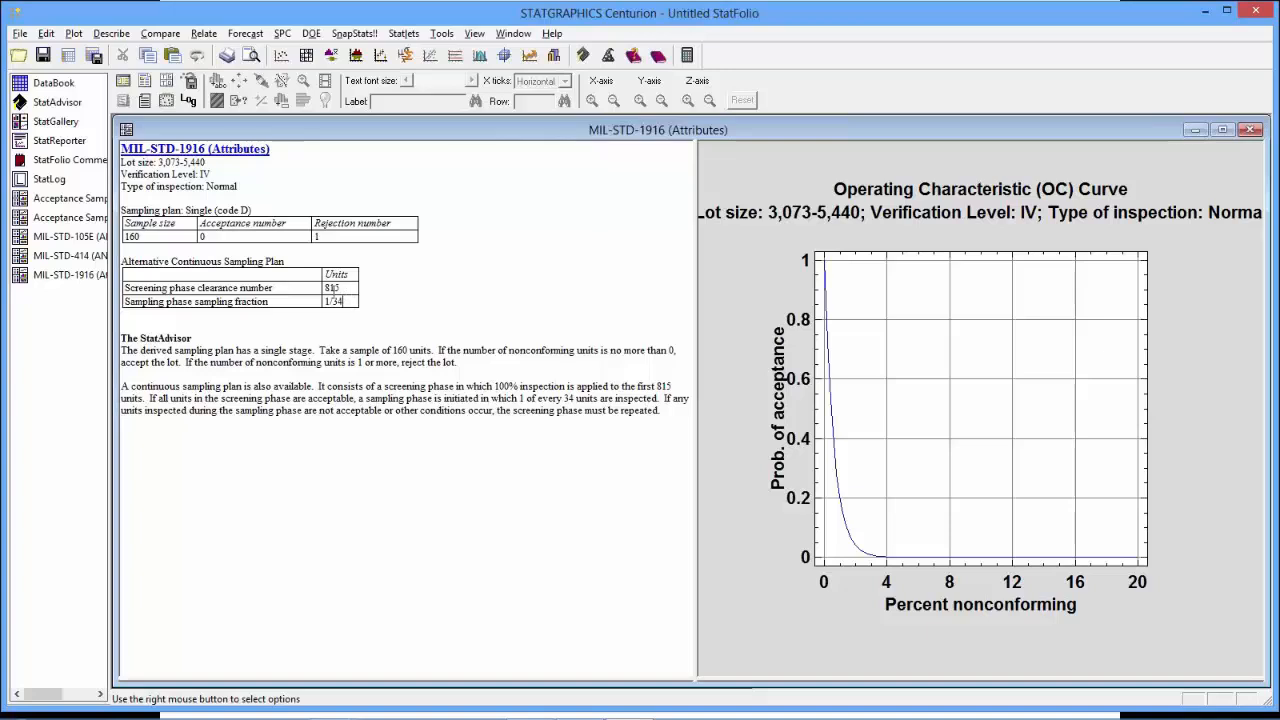
left_click(290, 287)
key("alt+Tab")
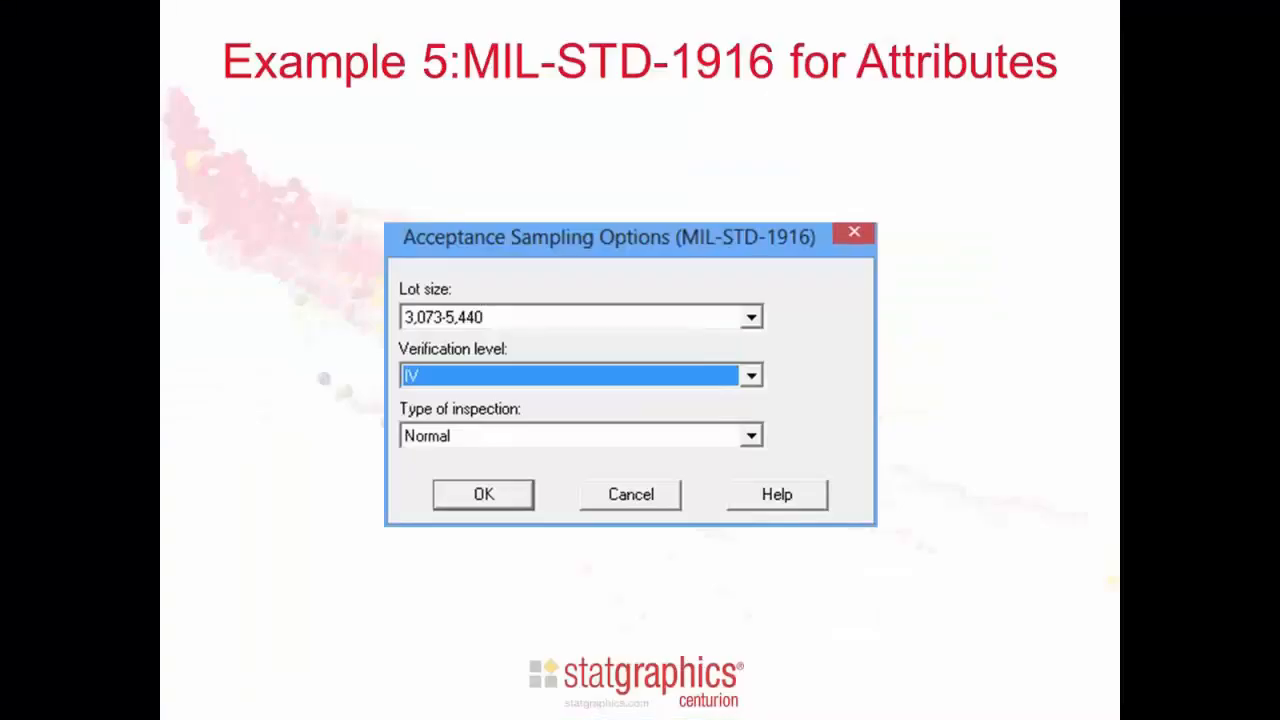
key("Right")
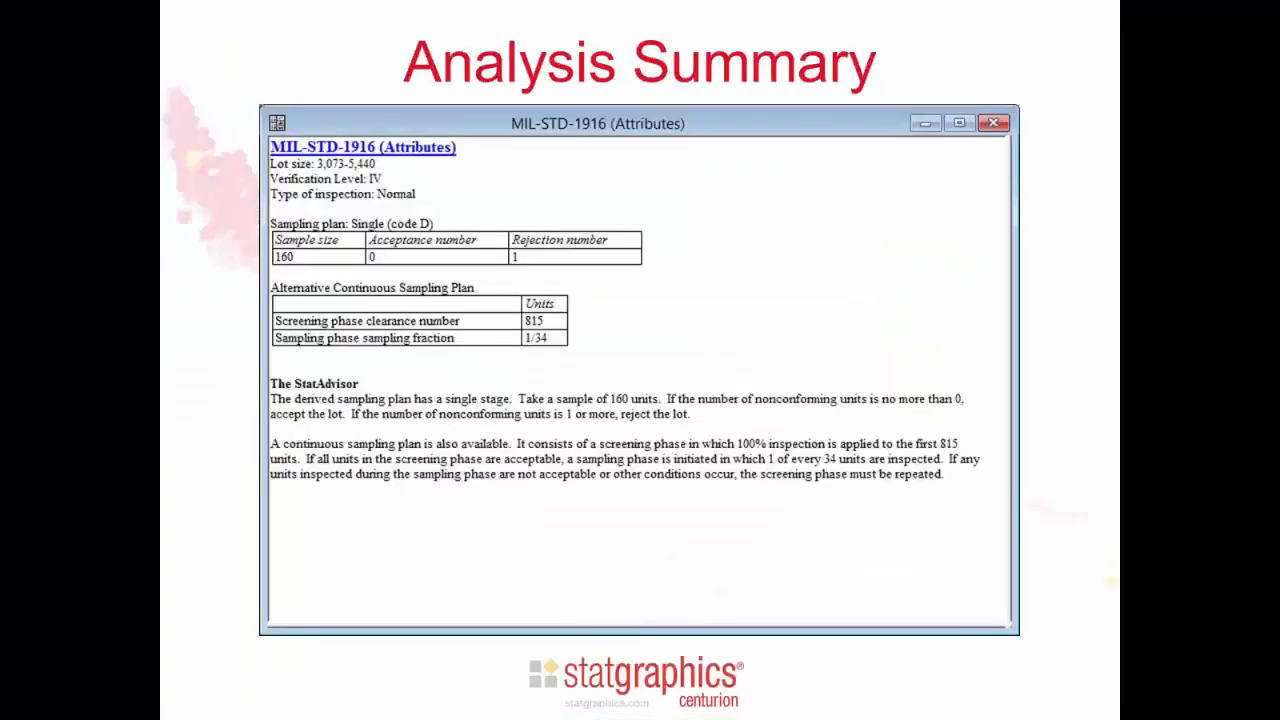
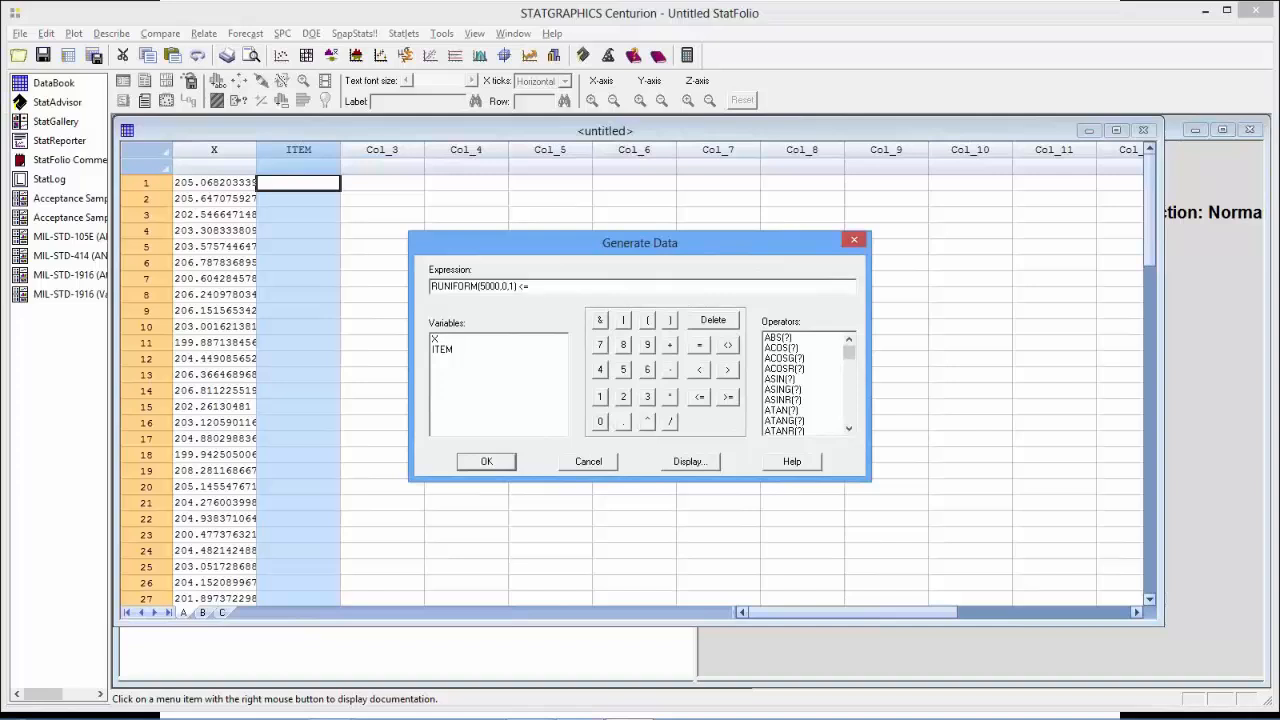
Fill the ITEM column with generated data using the expression RUNIFORM(5000,0,1) <= 0.01.
type("0.01")
left_click(487, 462)
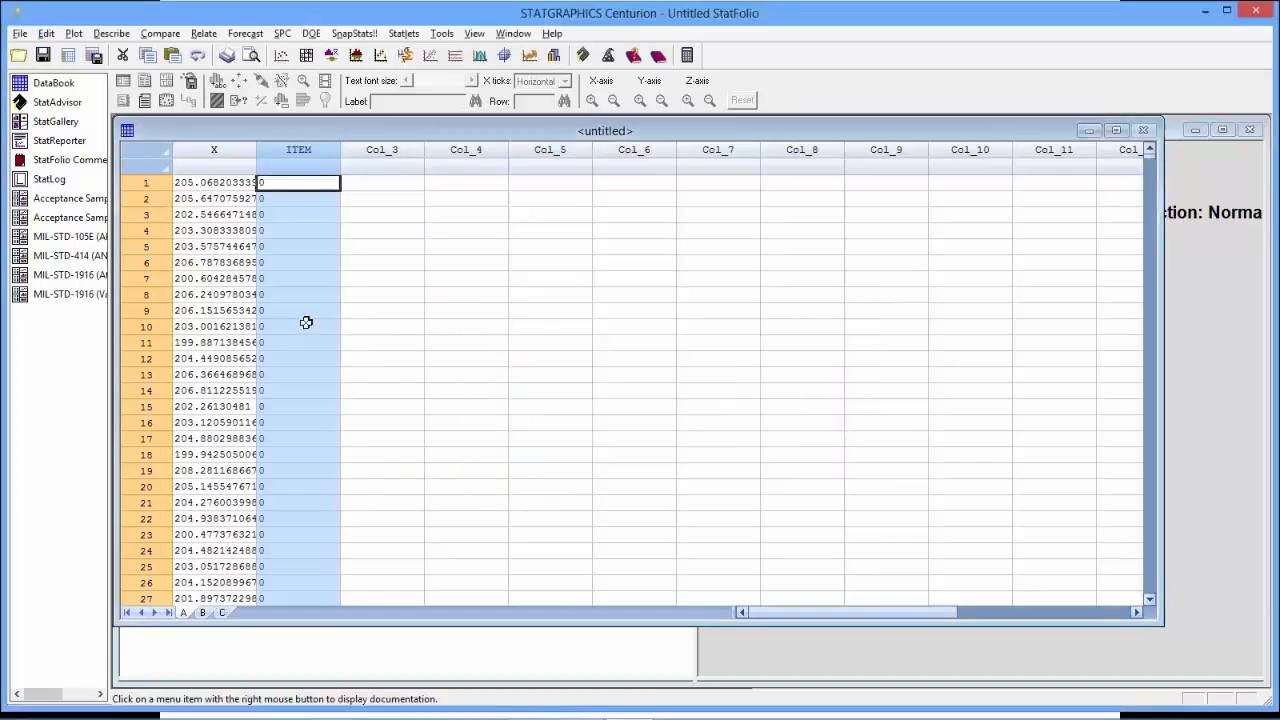
Look down the generated ITEM column for a nonconforming item, and return to the first row.
left_click(306, 323)
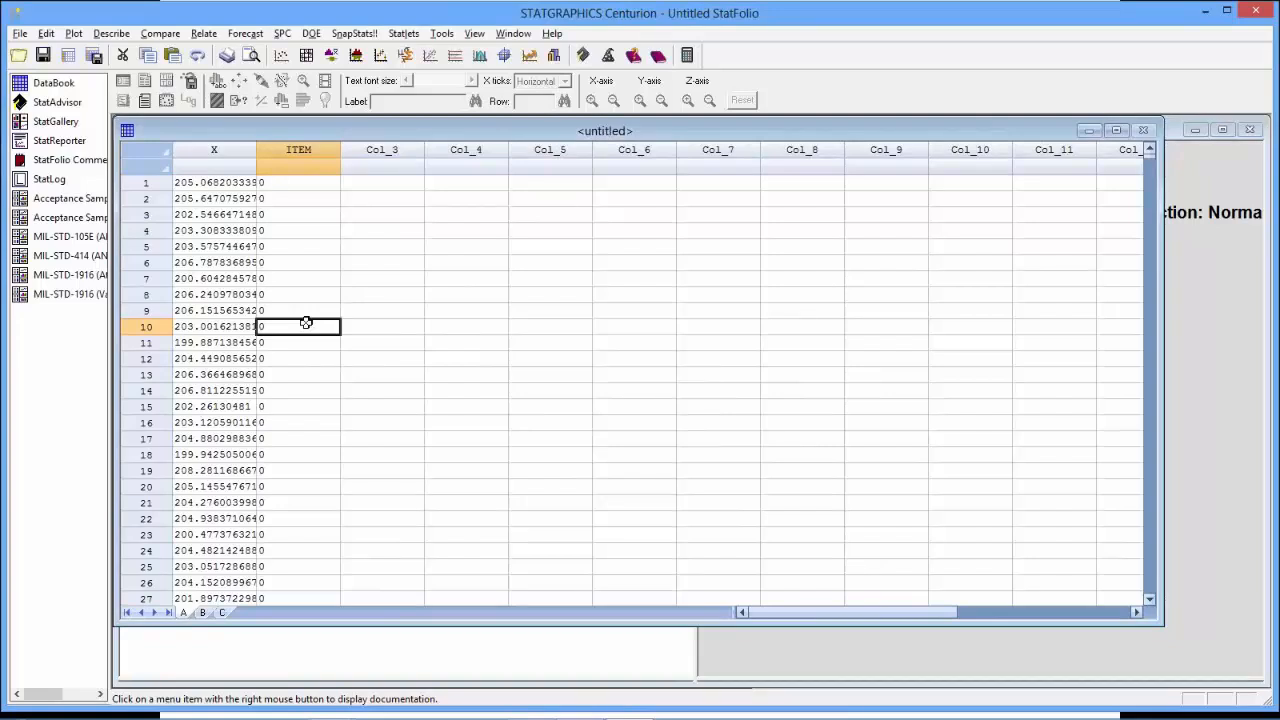
key("Page_Down")
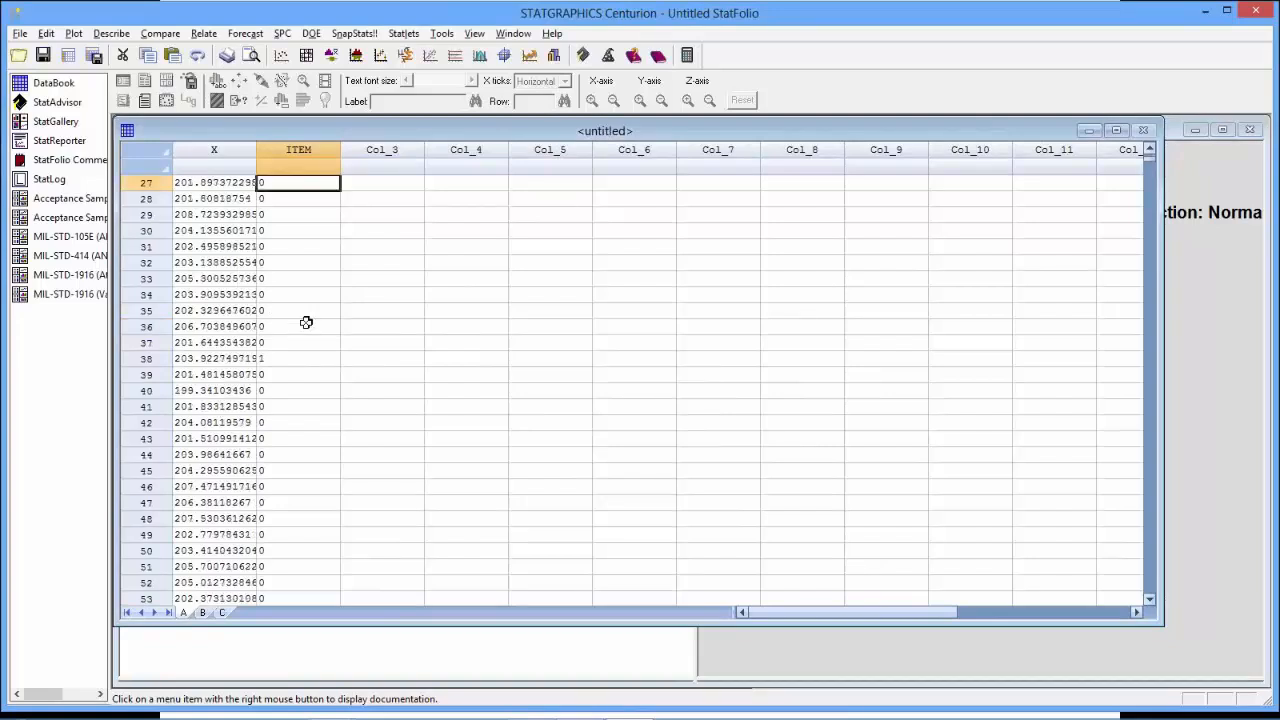
key("Down")
key("Down")
key("Down")
key("Down")
key("Down")
key("Down")
key("Down")
key("Down")
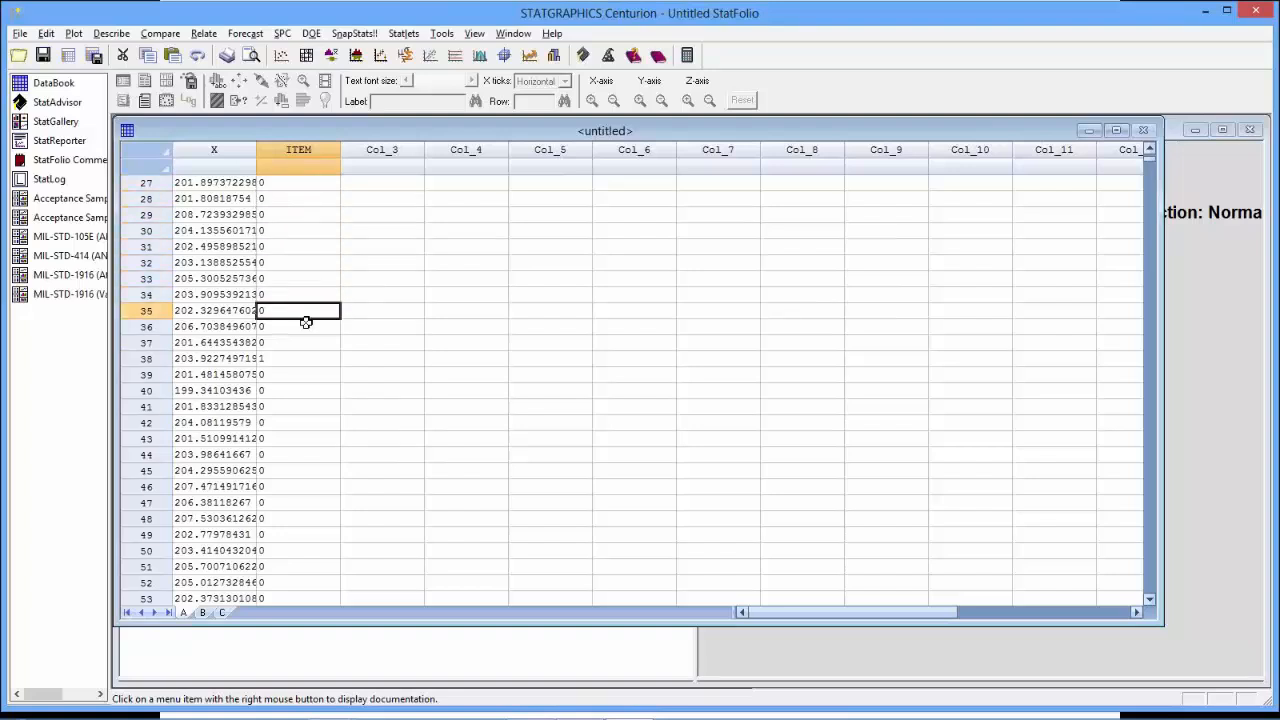
key("Down")
key("Down")
key("Down")
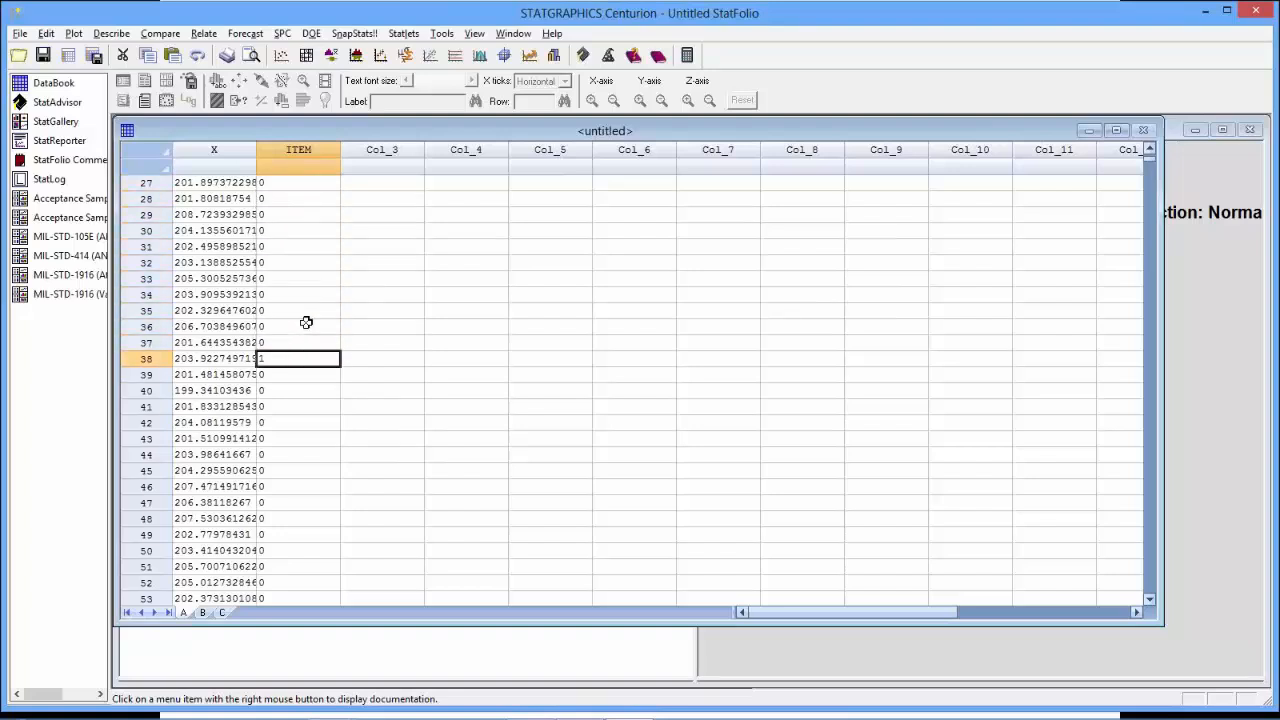
type("1")
key("ctrl+Home")
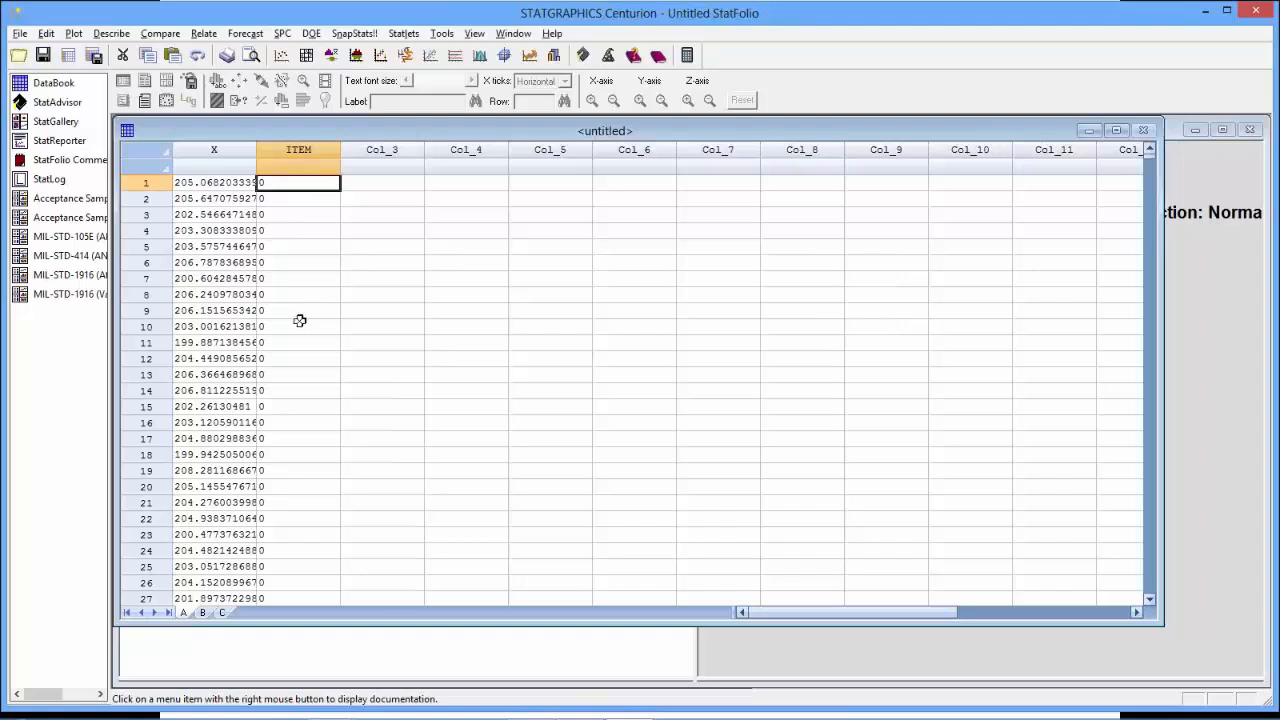
Start a Sequential Sampling analysis for categorical data with ITEM as the data variable.
left_click(112, 34)
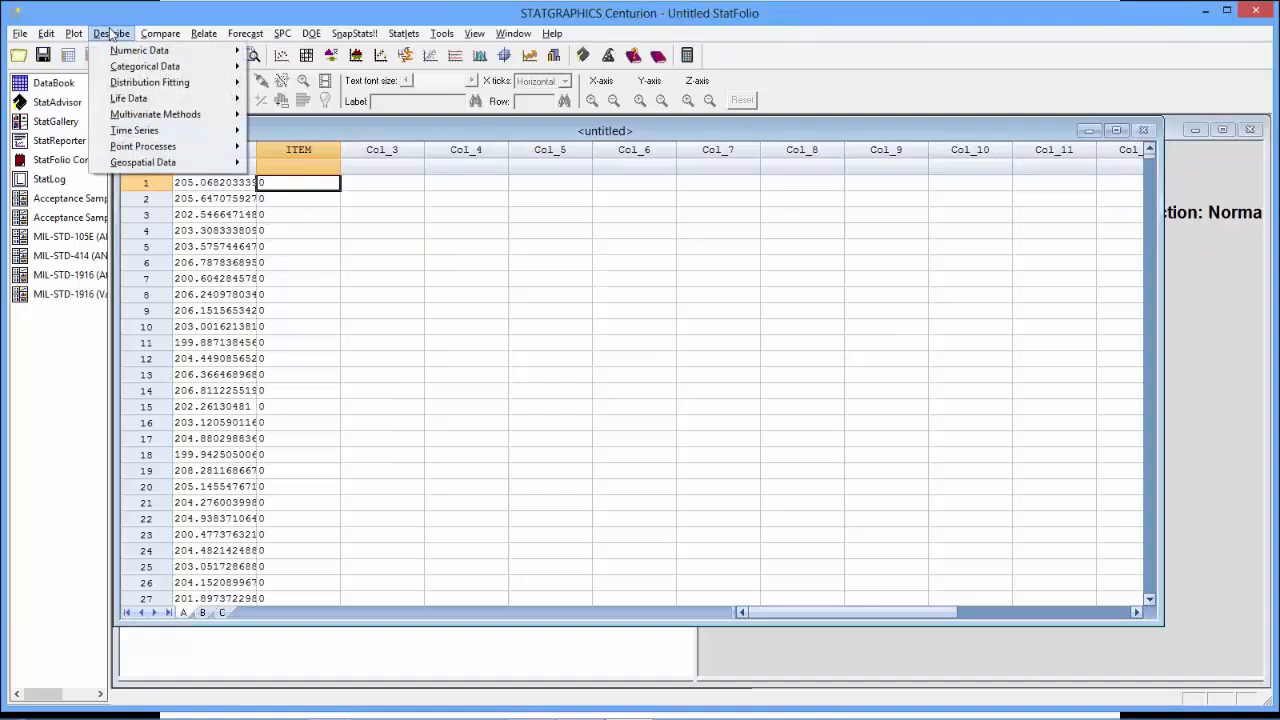
mouse_move(132, 68)
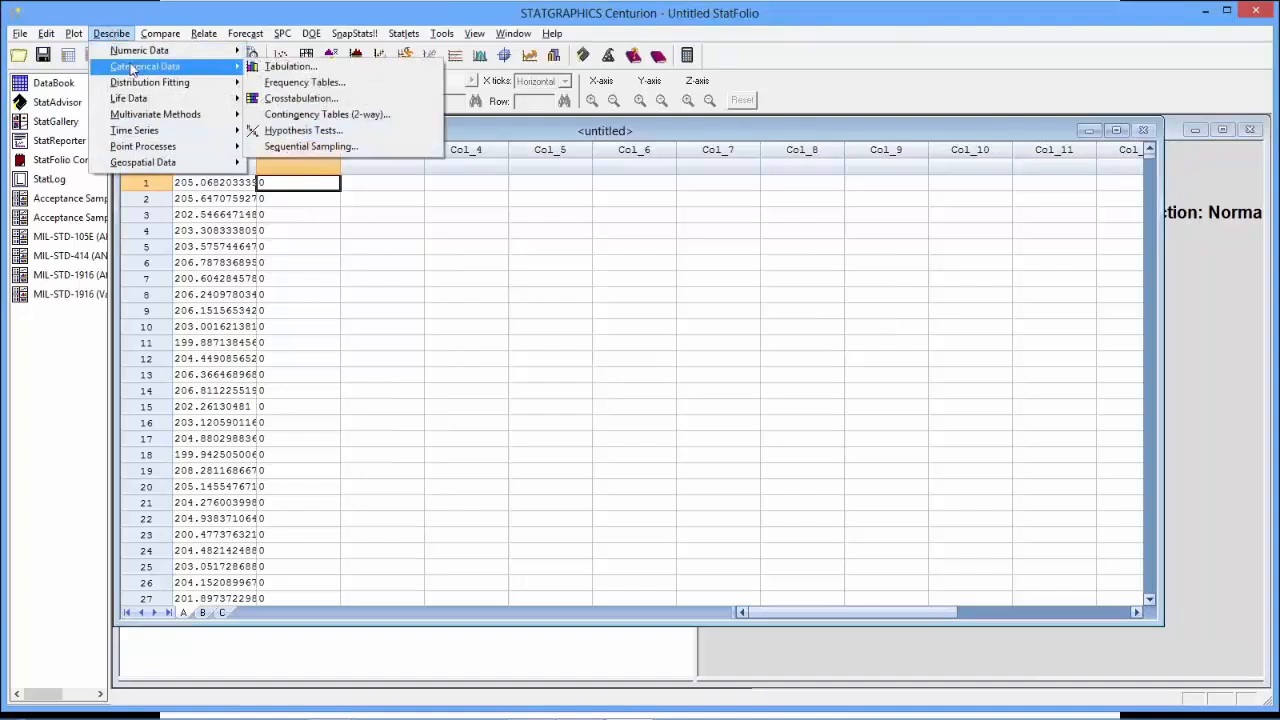
left_click(333, 151)
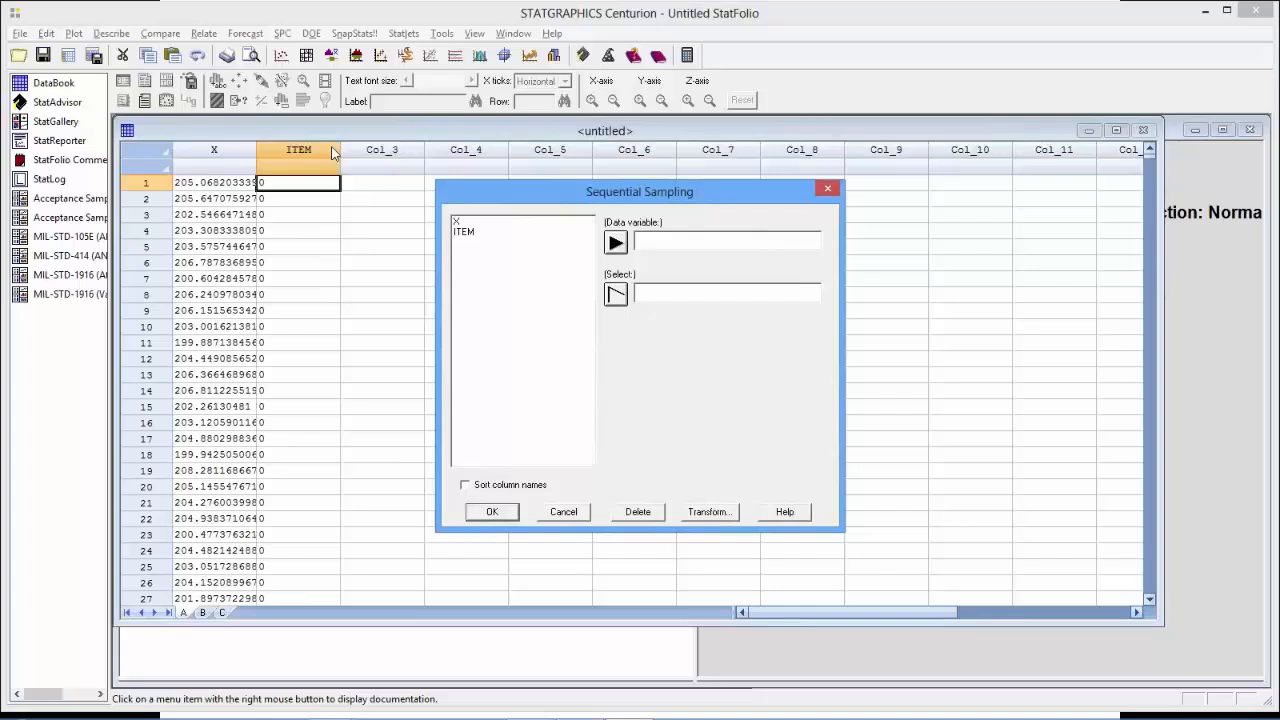
left_click(476, 232)
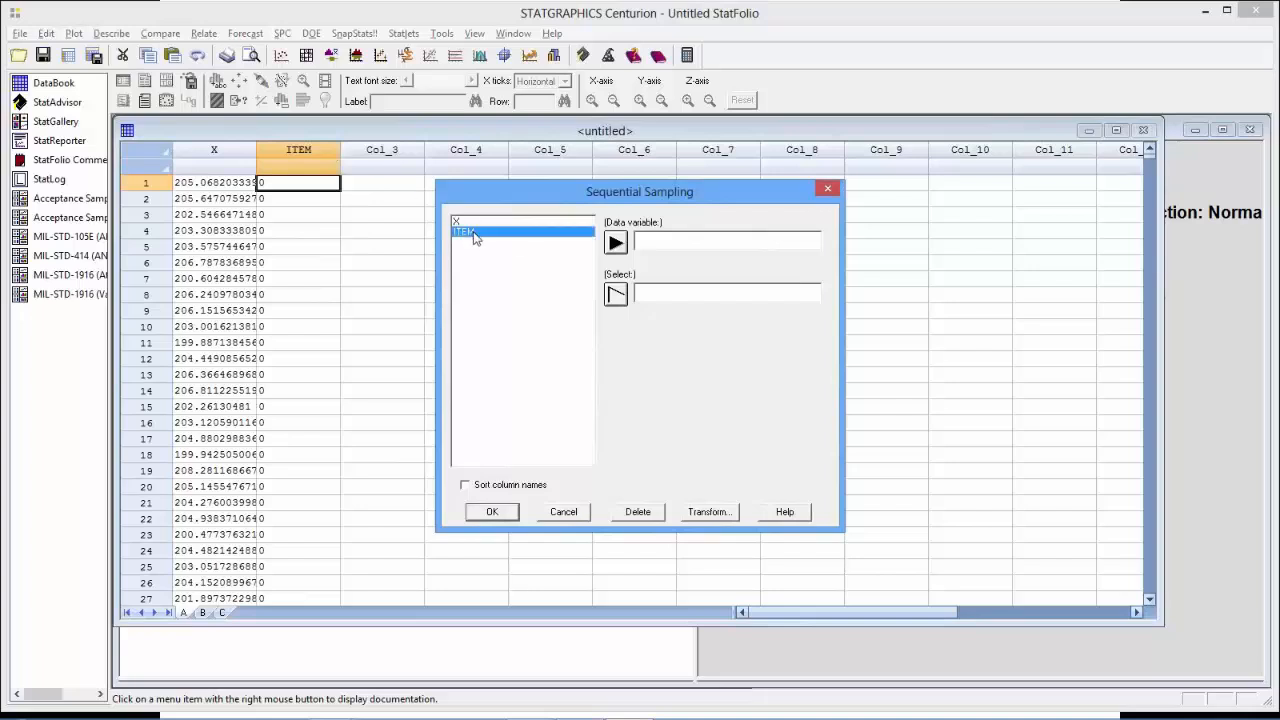
left_click(615, 244)
left_click(490, 513)
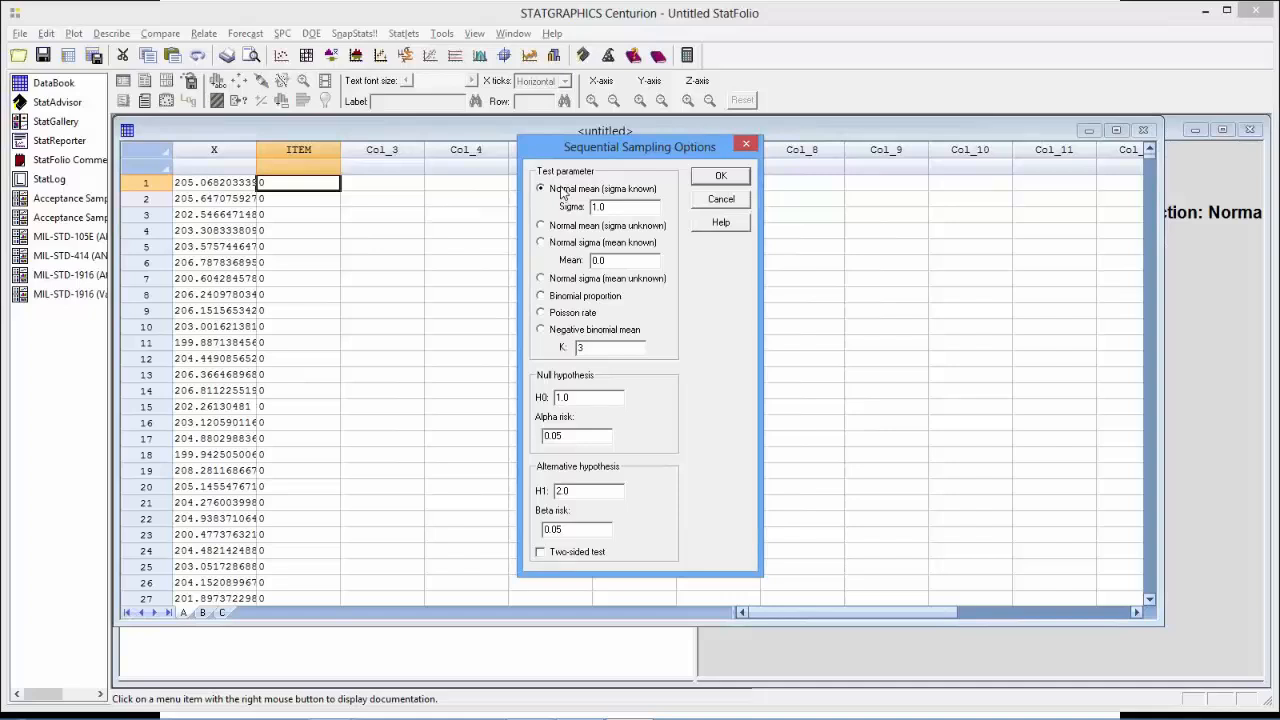
Choose Binomial proportion as the test parameter and try H0 0.01, H1 3 and a beta risk of 0.10.
left_click(558, 296)
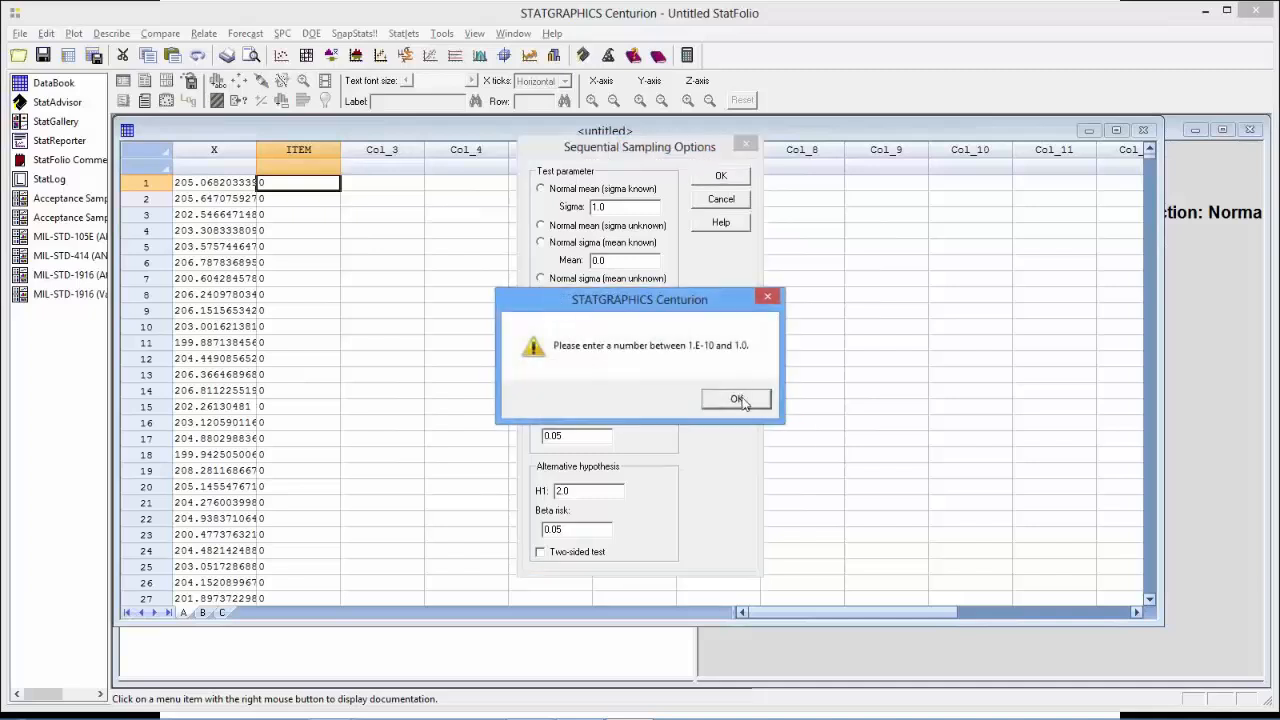
left_click(738, 400)
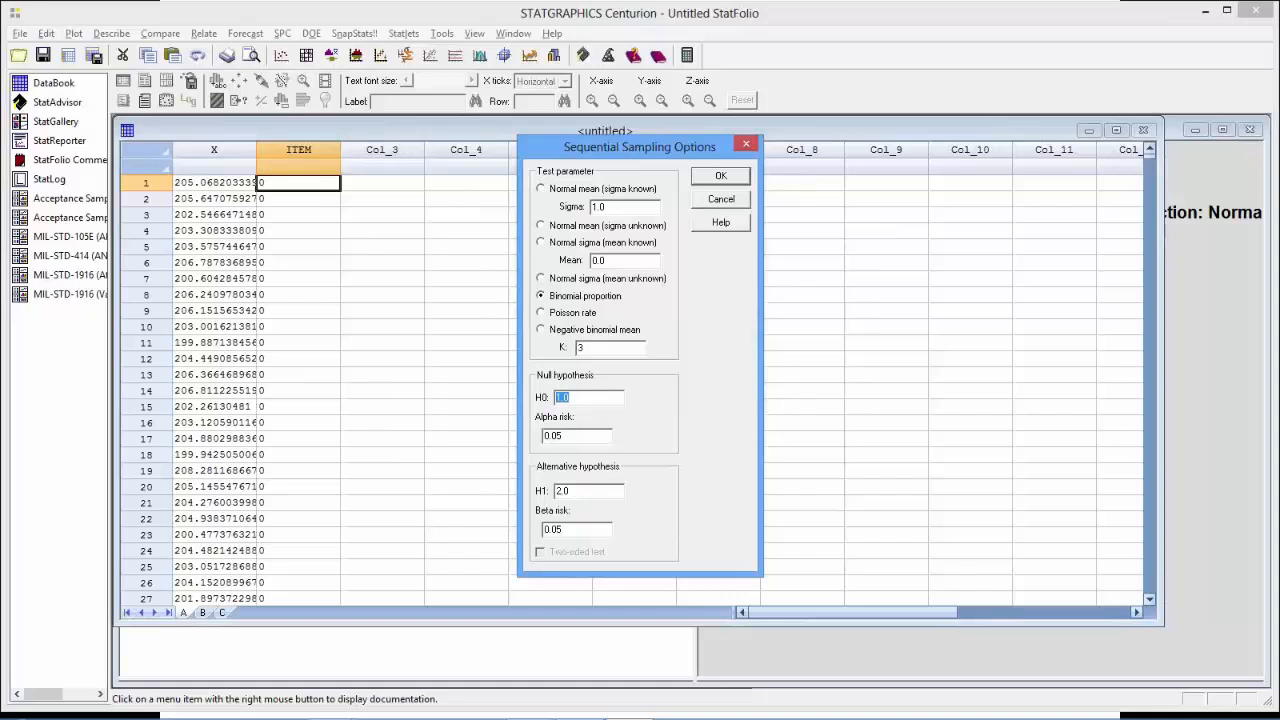
type("0.01")
key("Tab")
key("Tab")
type("3")
key("Tab")
type("0.10")
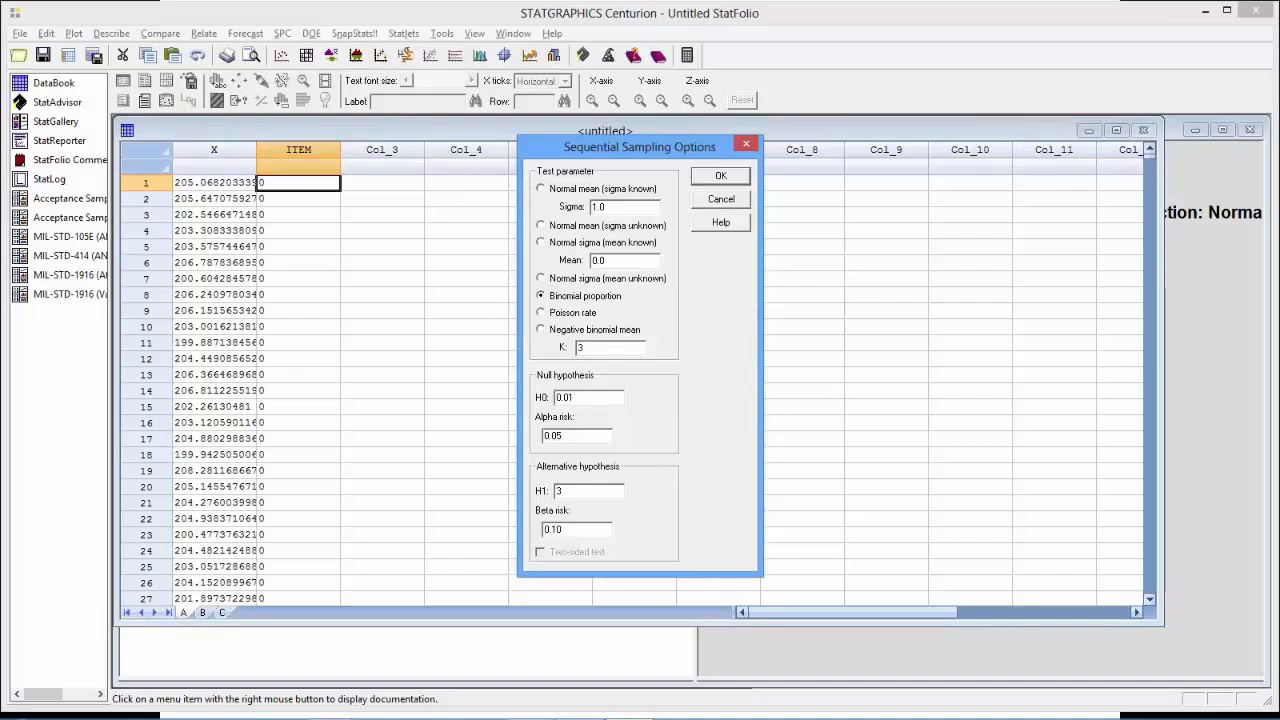
left_click(706, 177)
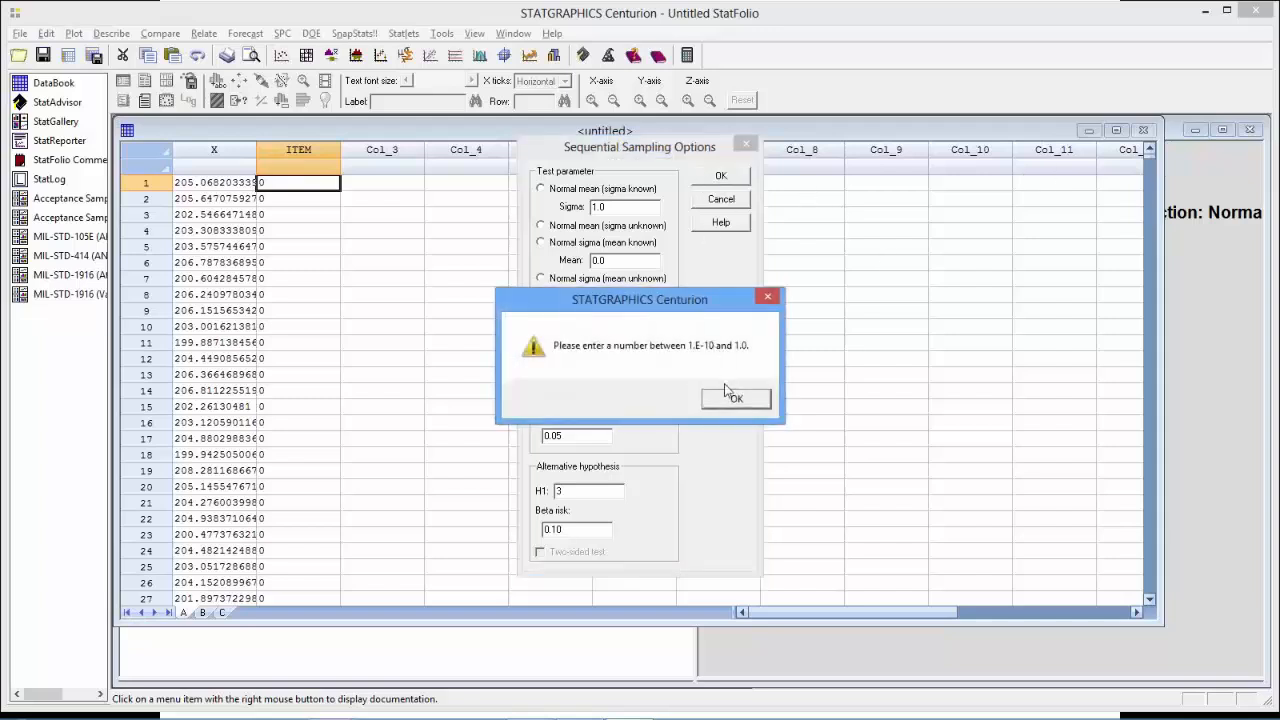
left_click(734, 400)
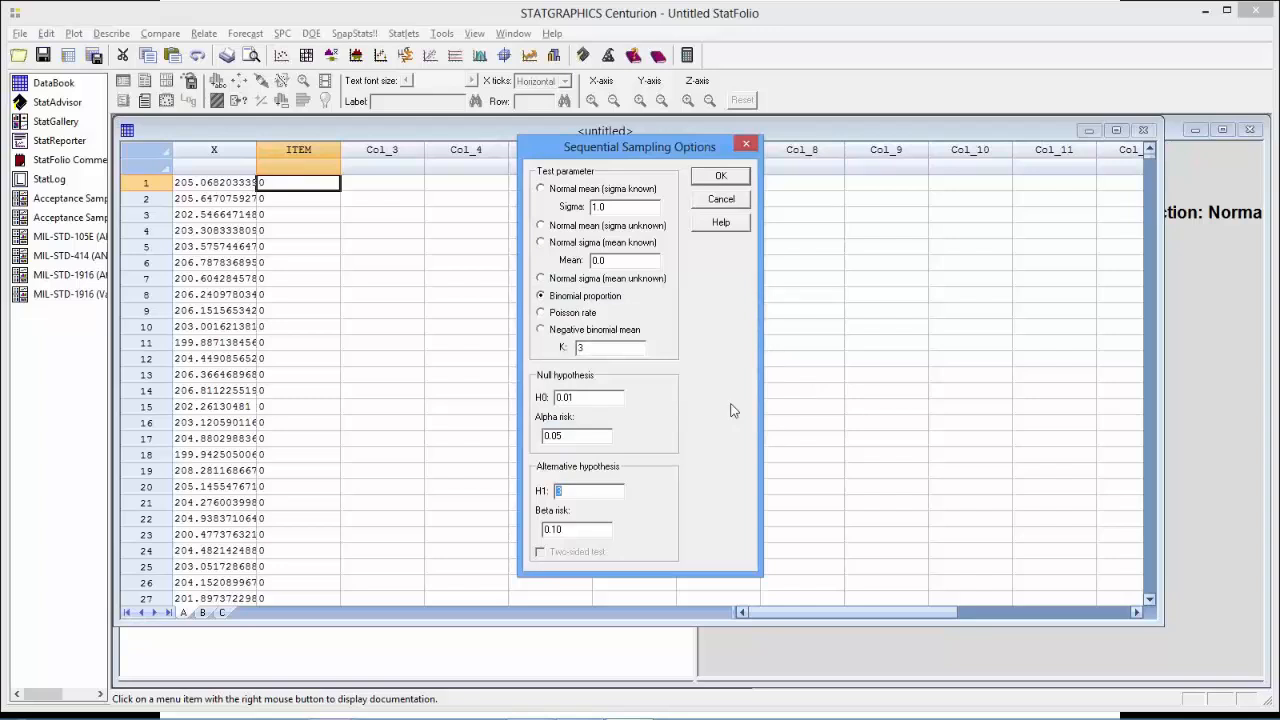
Set H1 to 0.03 and generate the sequential sampling analysis with the Analysis Summary and Cumulative Plot.
left_click(606, 491)
left_click_drag(600, 491, 541, 492)
type("0.03")
left_click(726, 180)
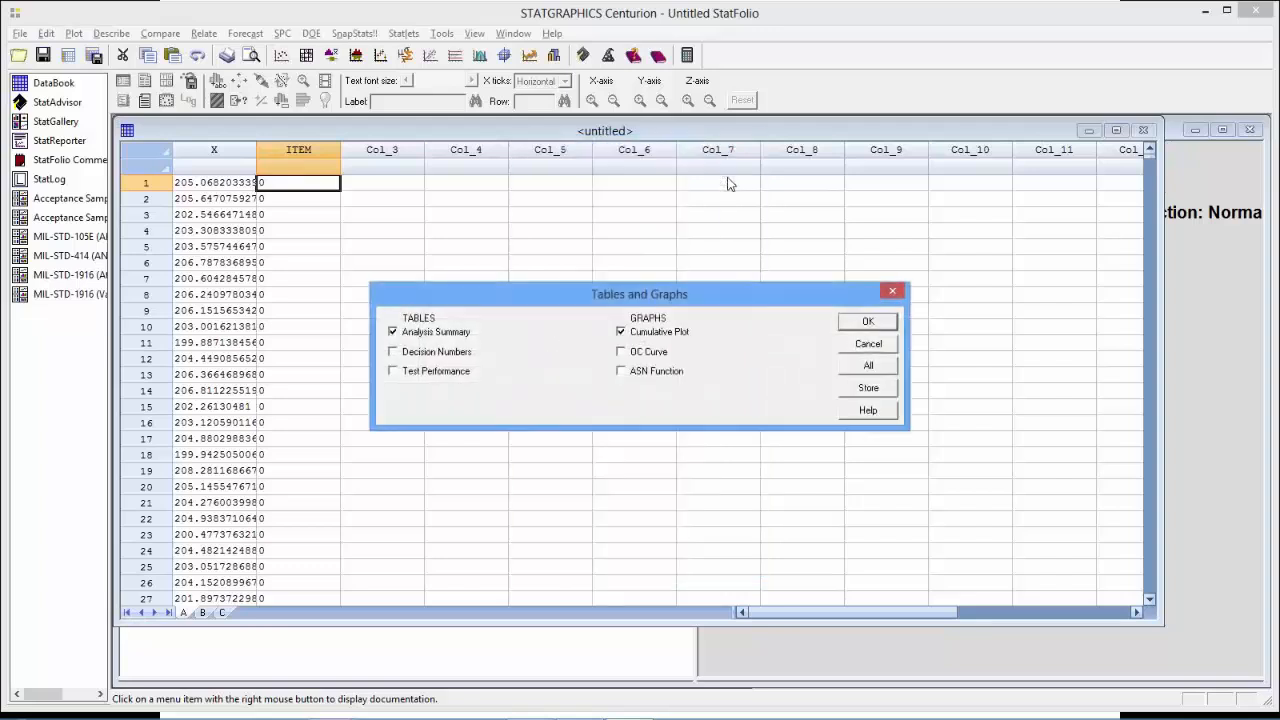
left_click(887, 320)
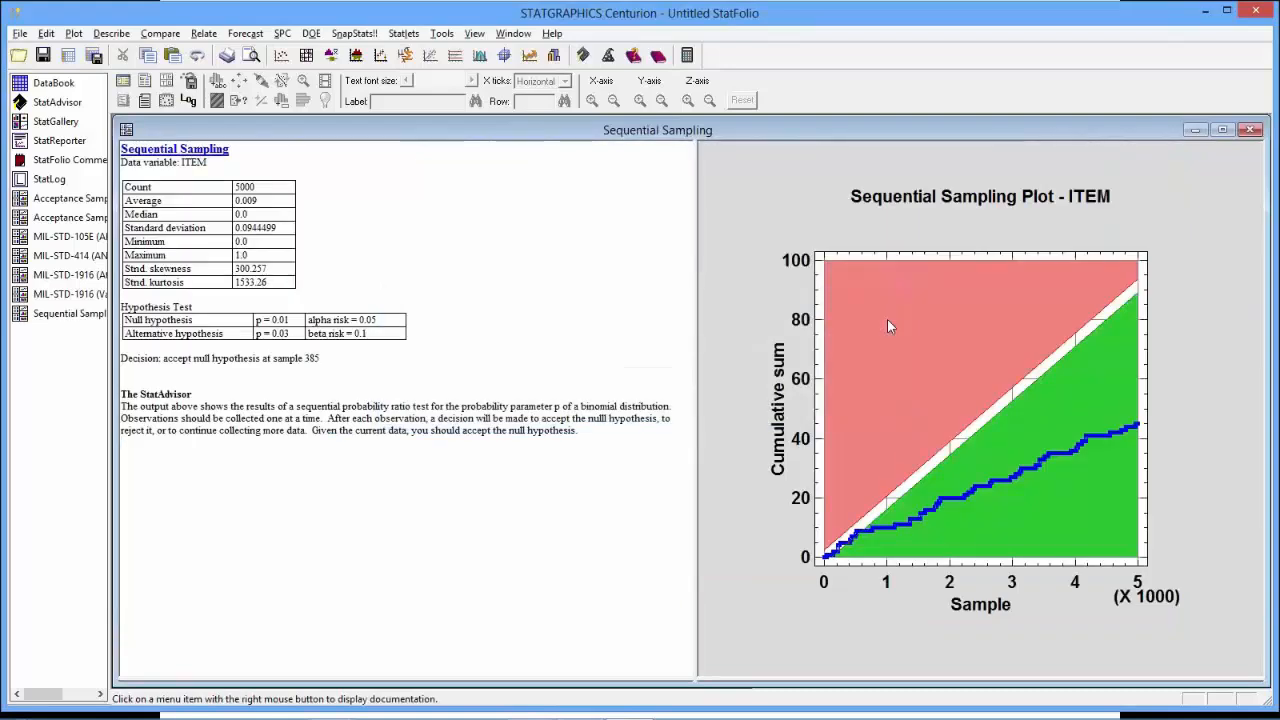
Enlarge the Sequential Sampling Plot and zoom in on its origin, up to about sample 670.
double_click(1182, 337)
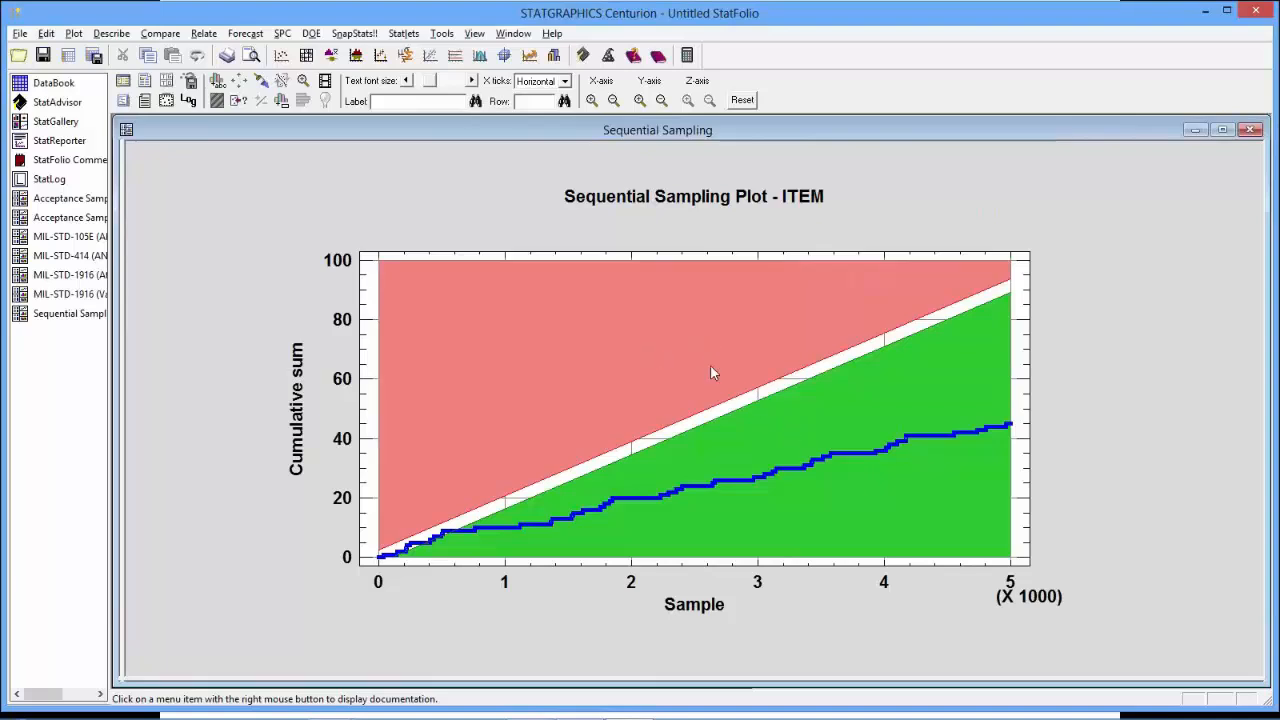
right_click(949, 192)
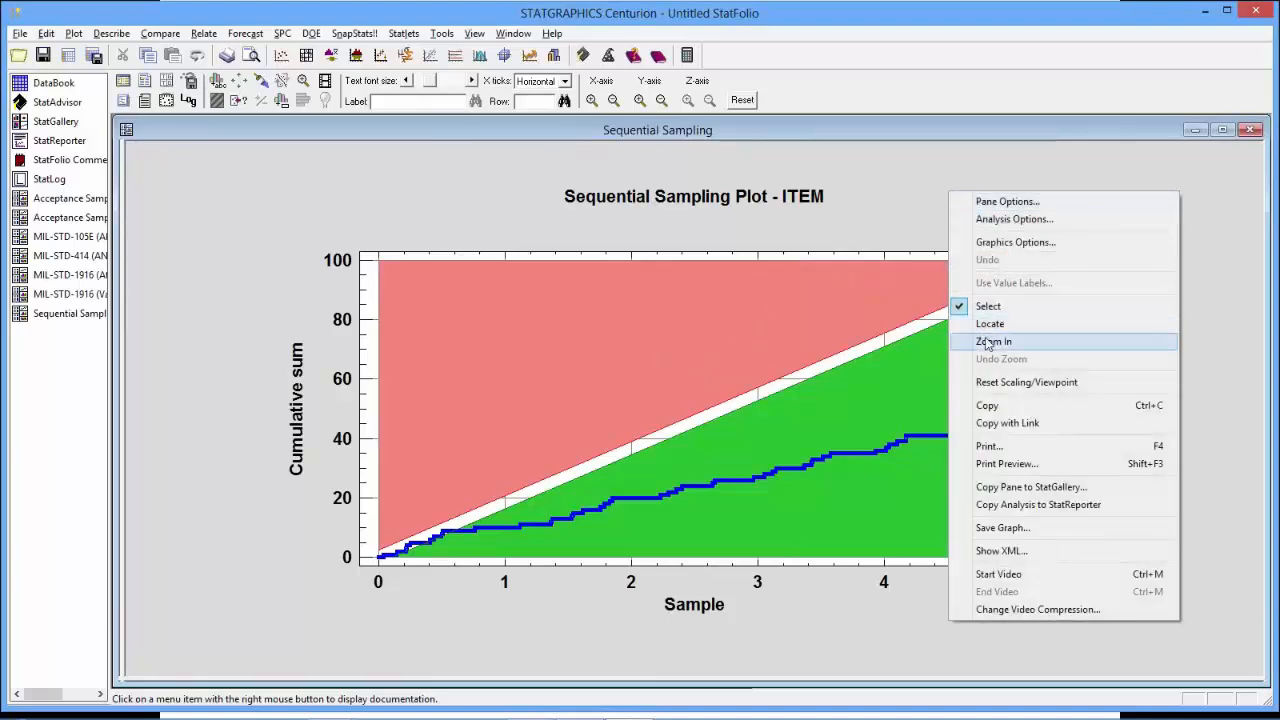
left_click(988, 342)
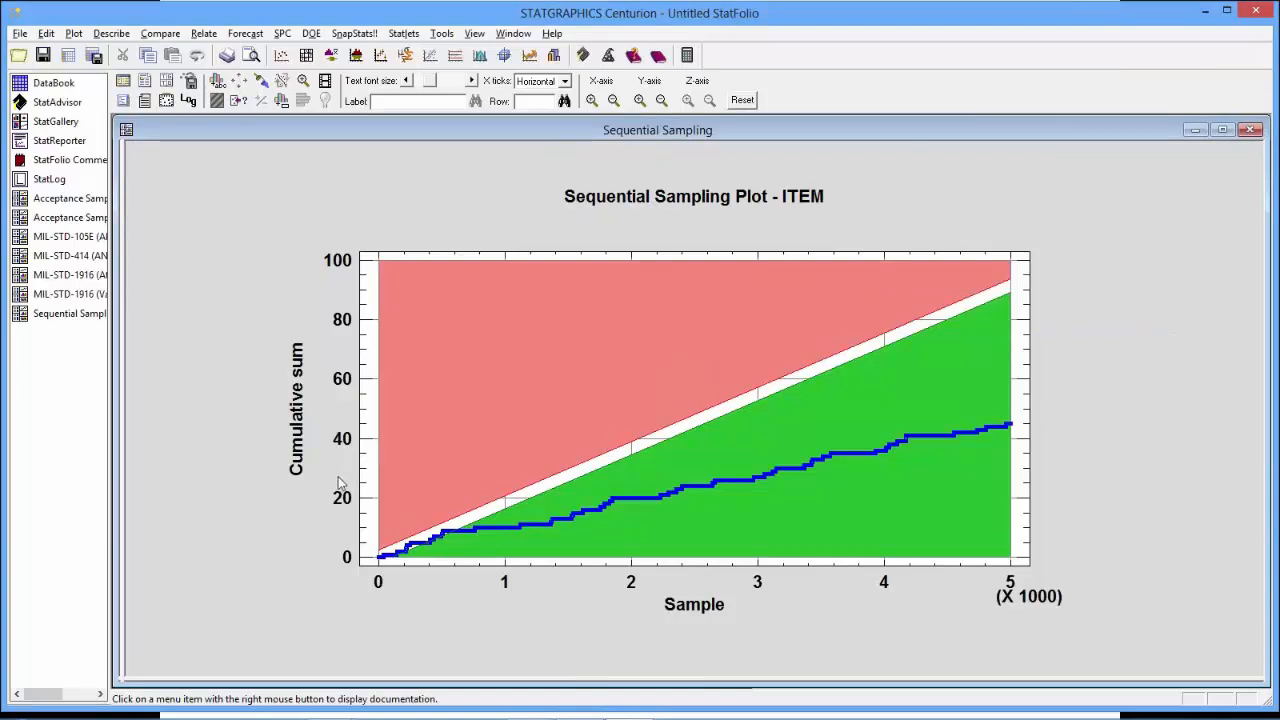
left_click_drag(336, 480, 459, 595)
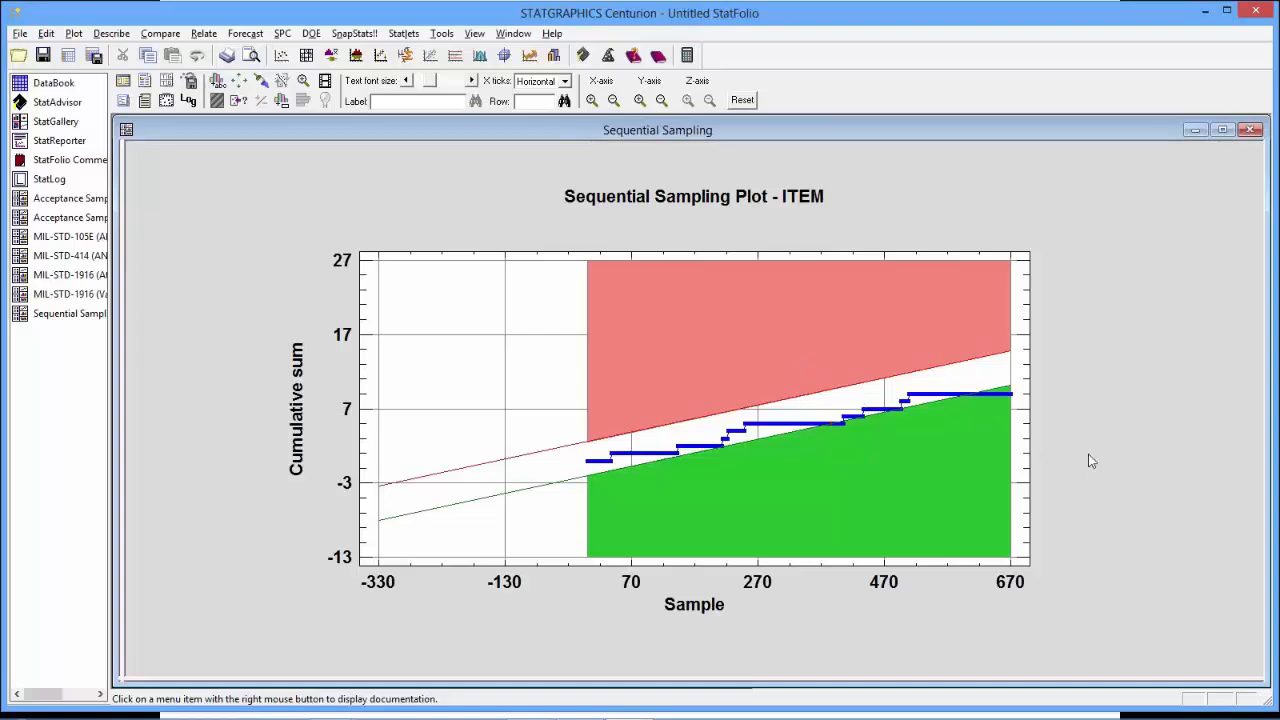
Return to the split view and highlight the sample number in the analysis summary's decision line.
double_click(870, 417)
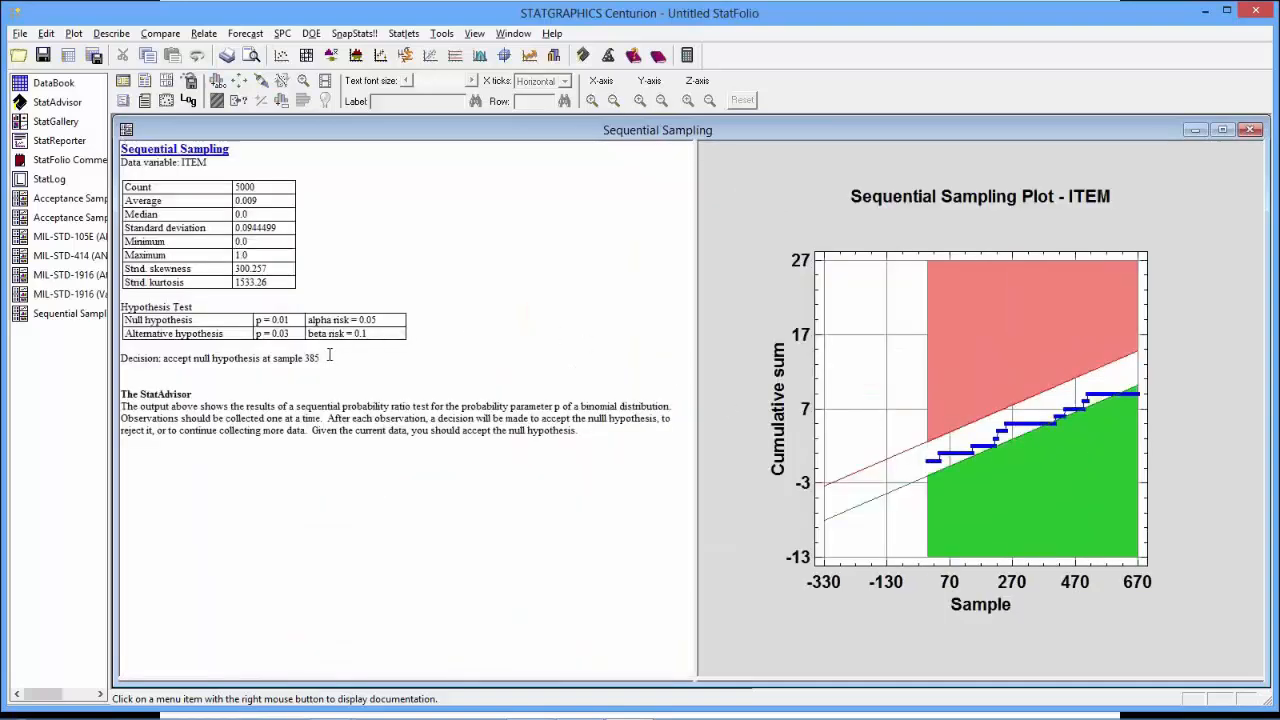
left_click_drag(334, 360, 304, 361)
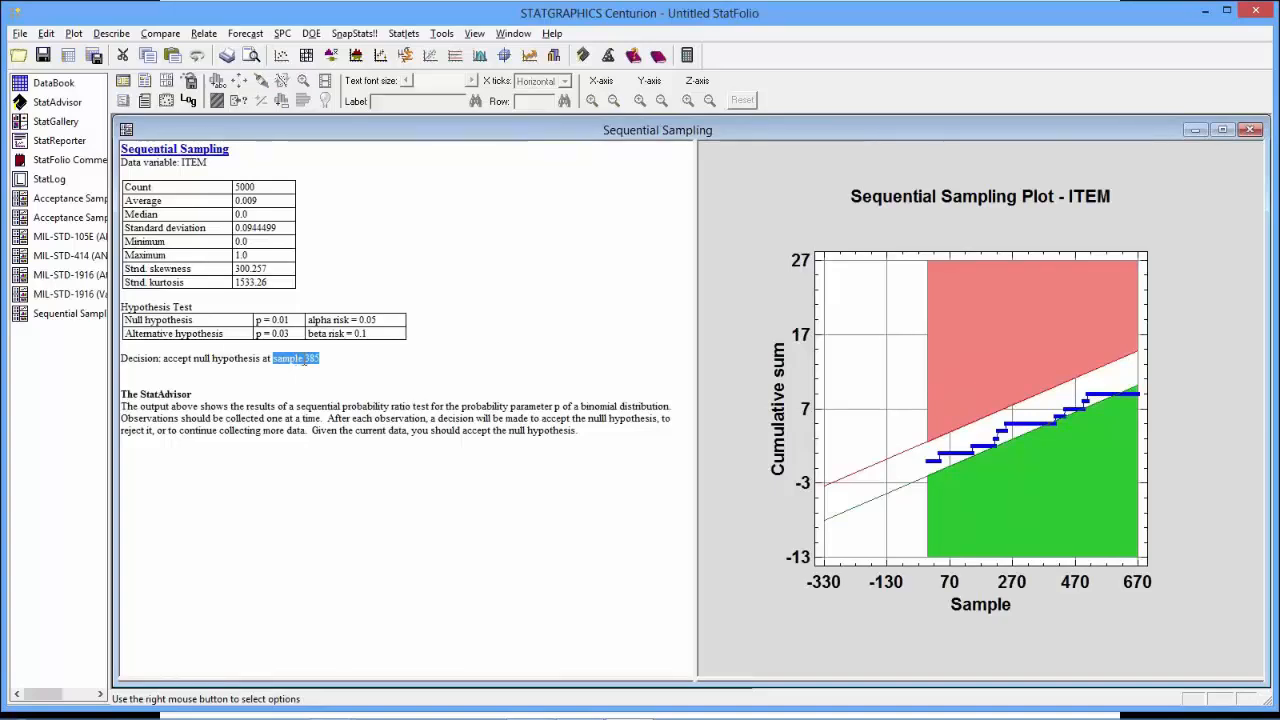
double_click(311, 358)
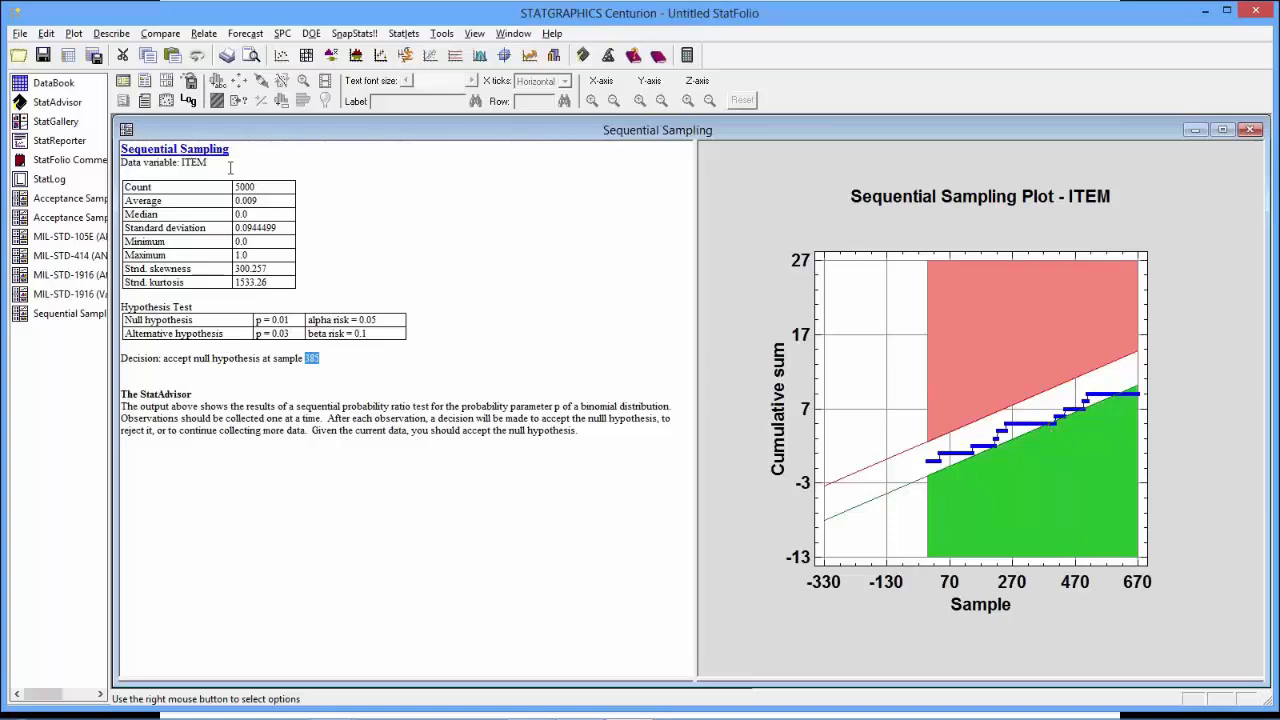
Add the ASN Function graph to the sequential sampling analysis and view it enlarged, dismissing the File History notification.
left_click(166, 84)
left_click(650, 371)
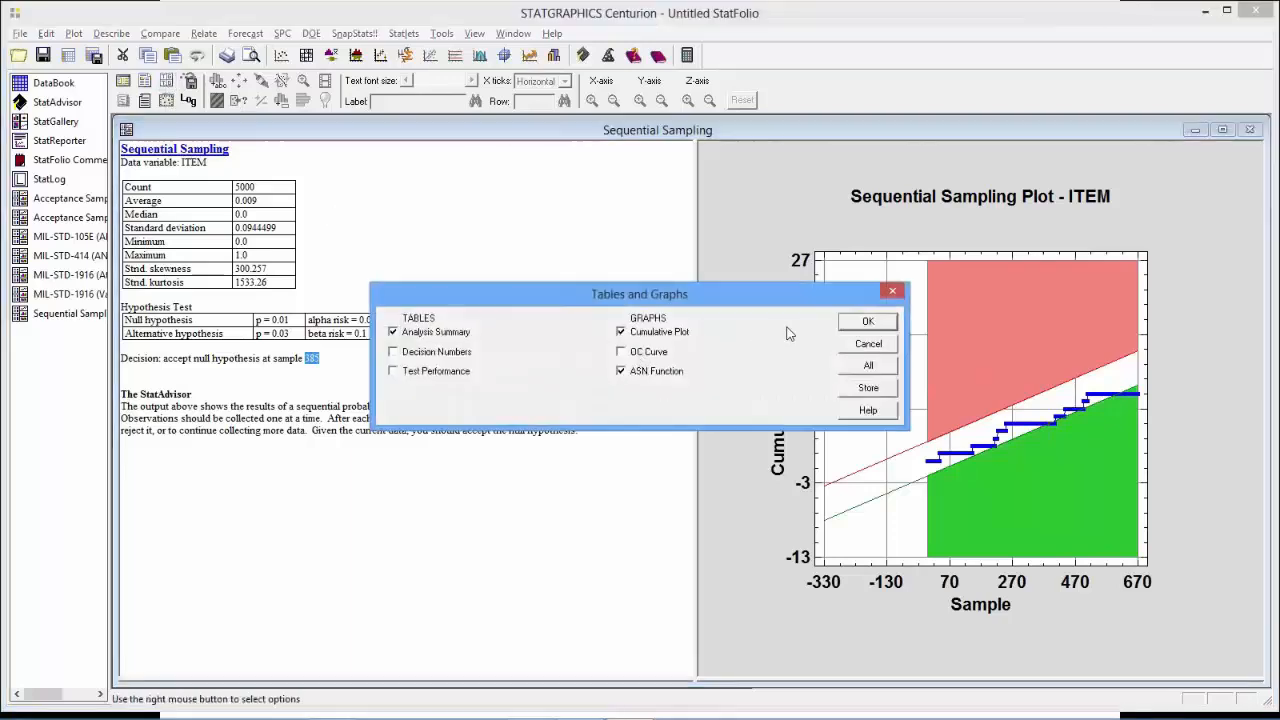
left_click(864, 322)
double_click(979, 518)
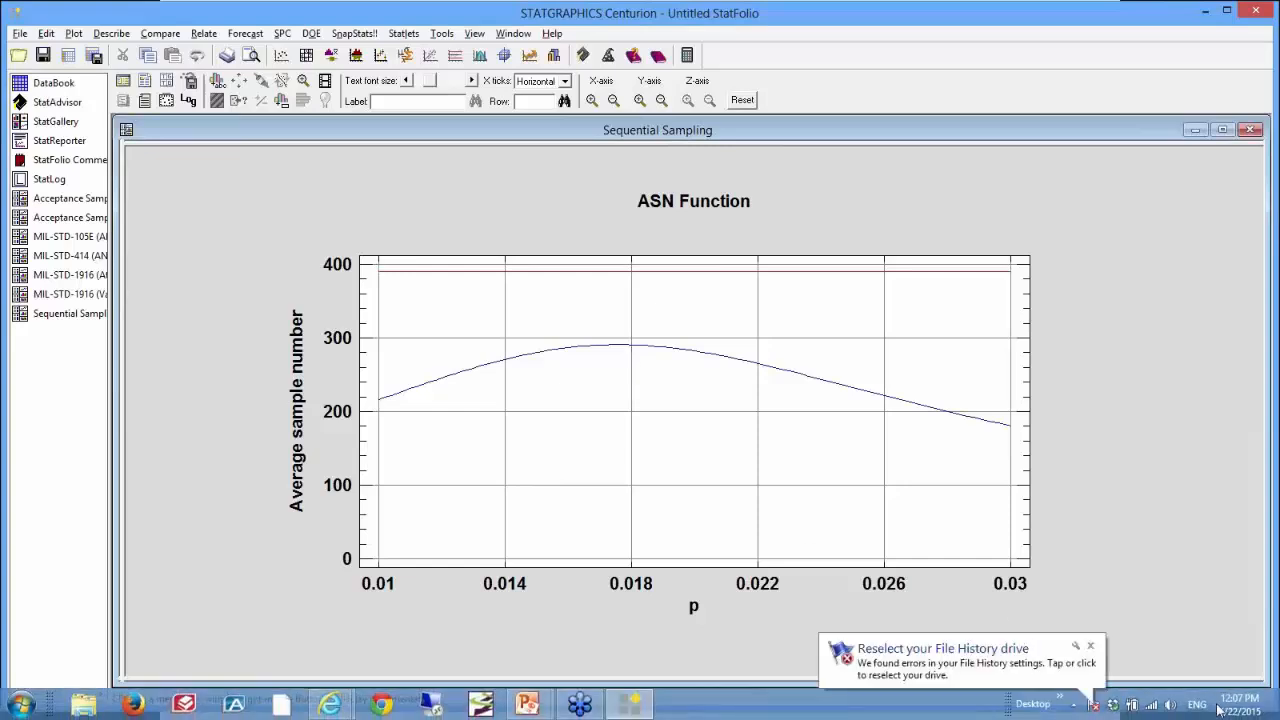
left_click(1091, 646)
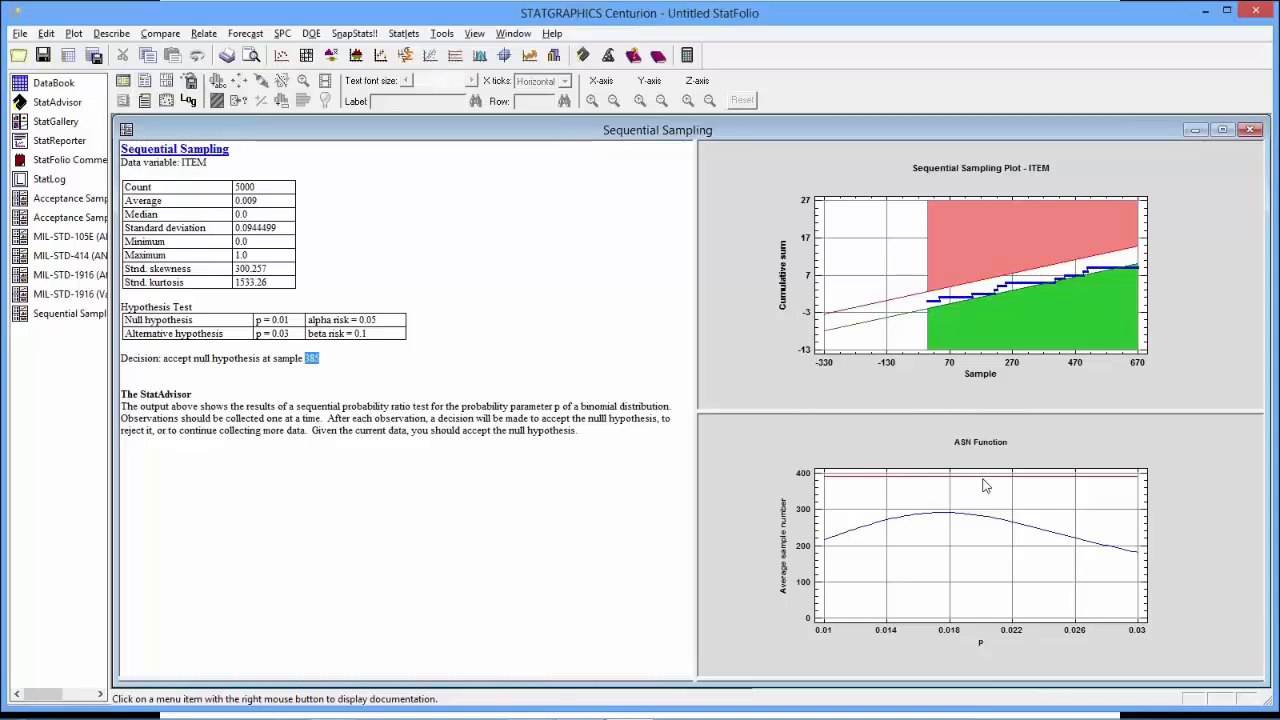
Switch to the presentation and advance past the sequential sampling slides to the Summary slide.
key("alt+Tab")
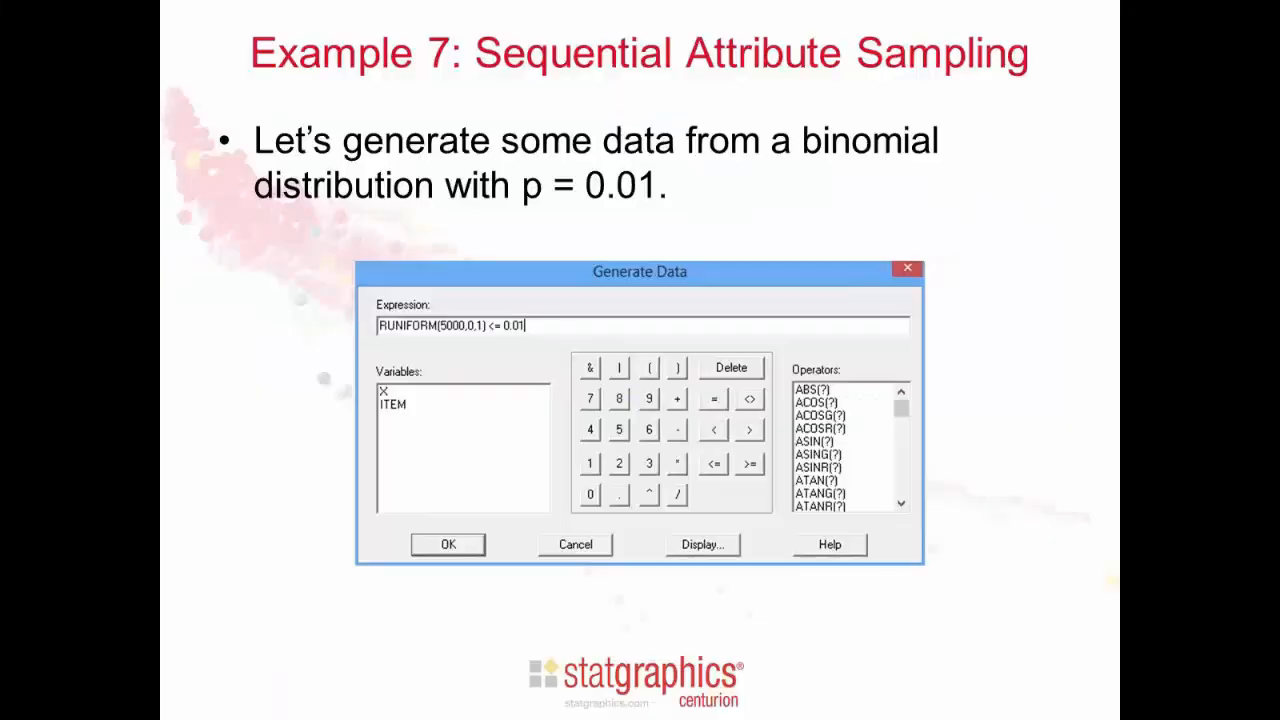
key("Right")
key("Right")
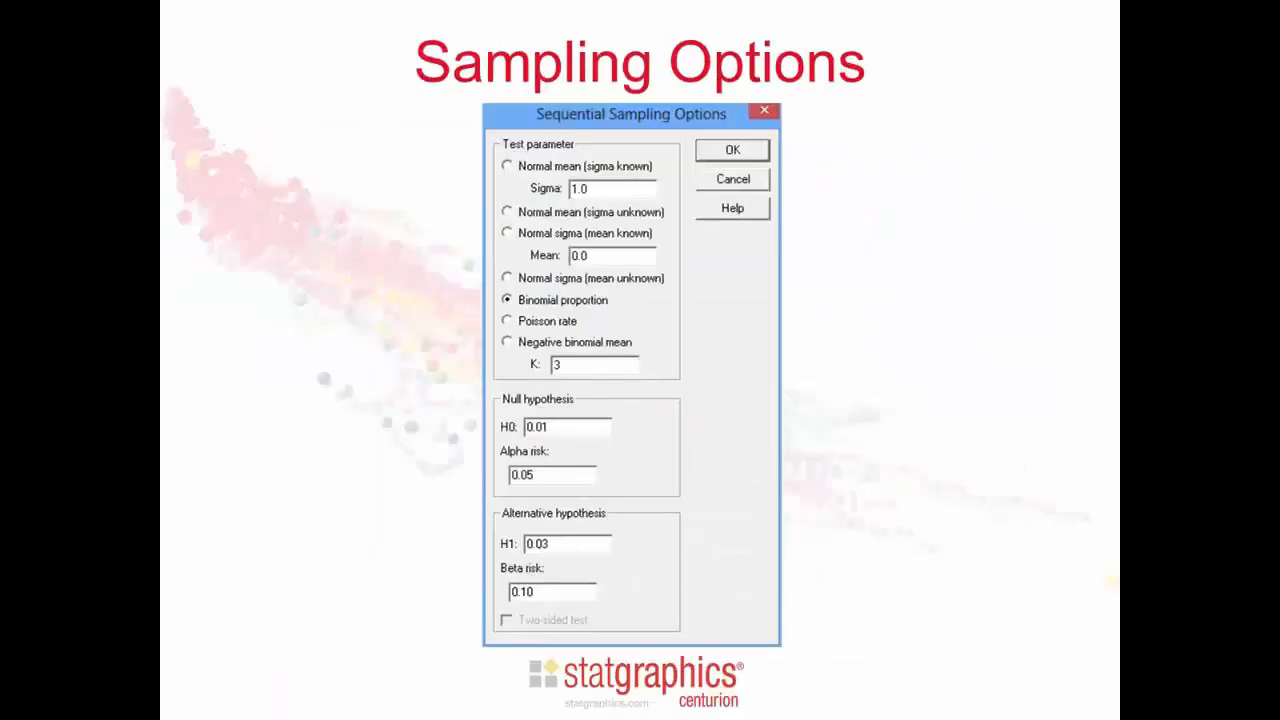
key("Right")
key("Right")
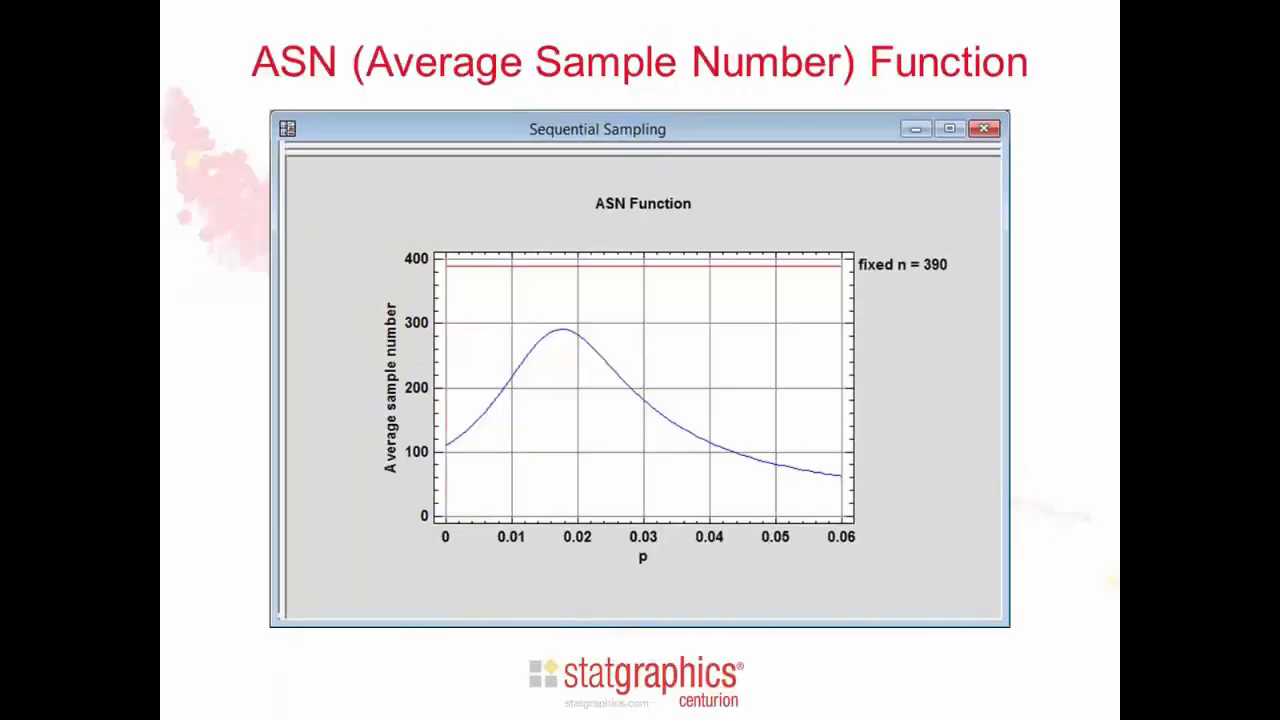
key("Right")
key("Right")
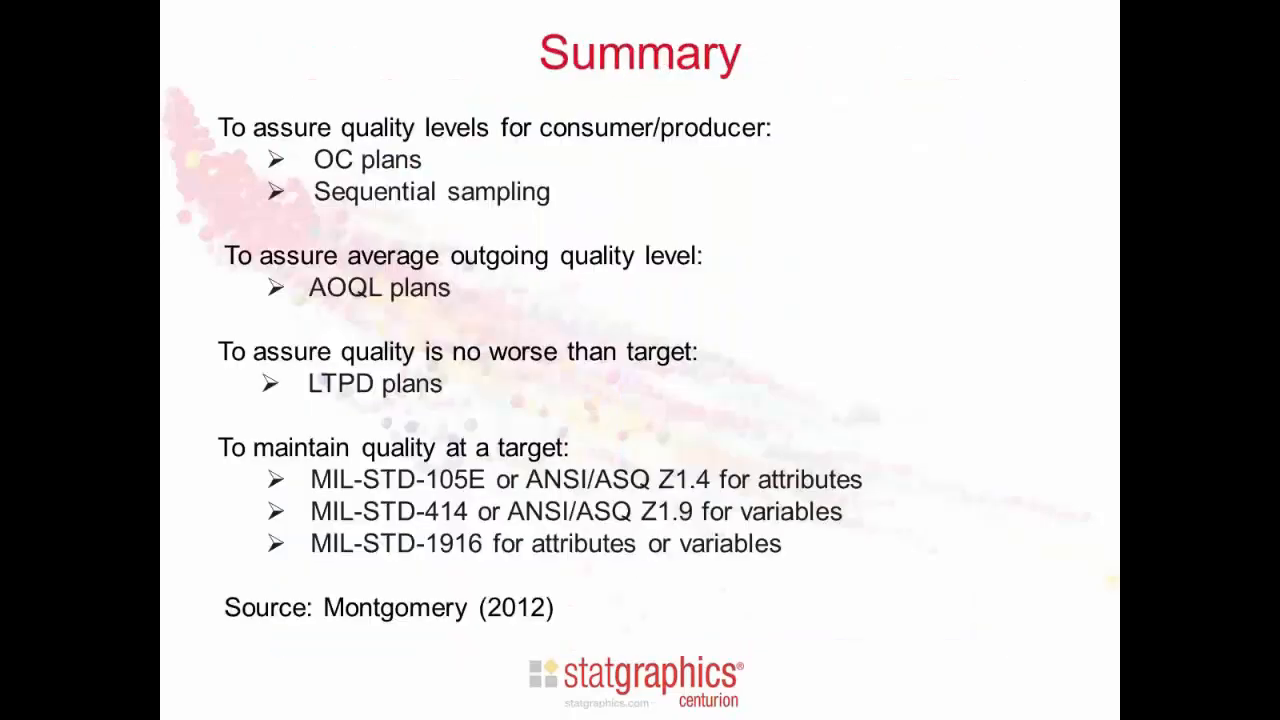